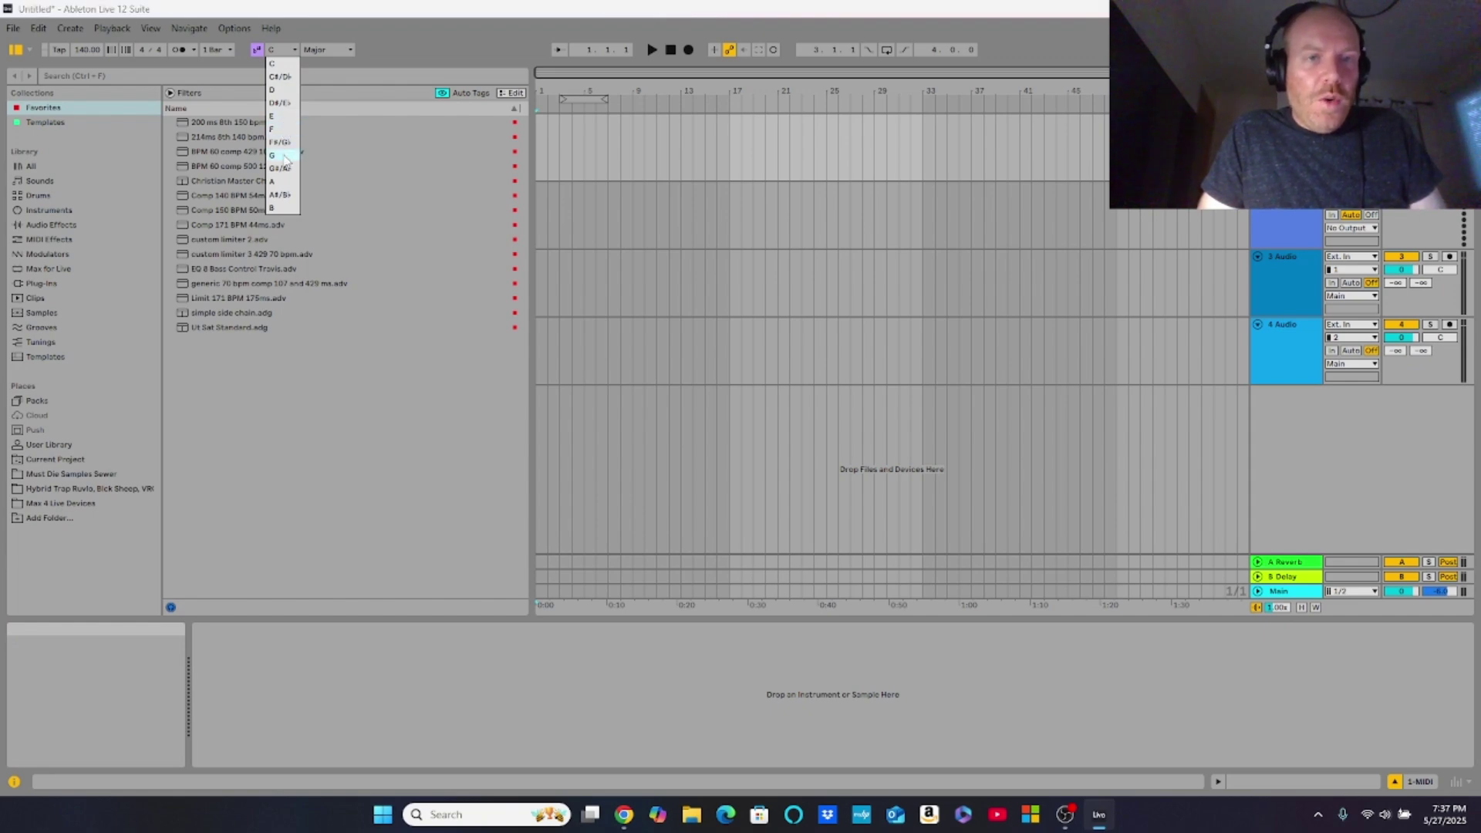
Step: Set the project's scale to G Minor
left_click(283, 156)
left_click(338, 50)
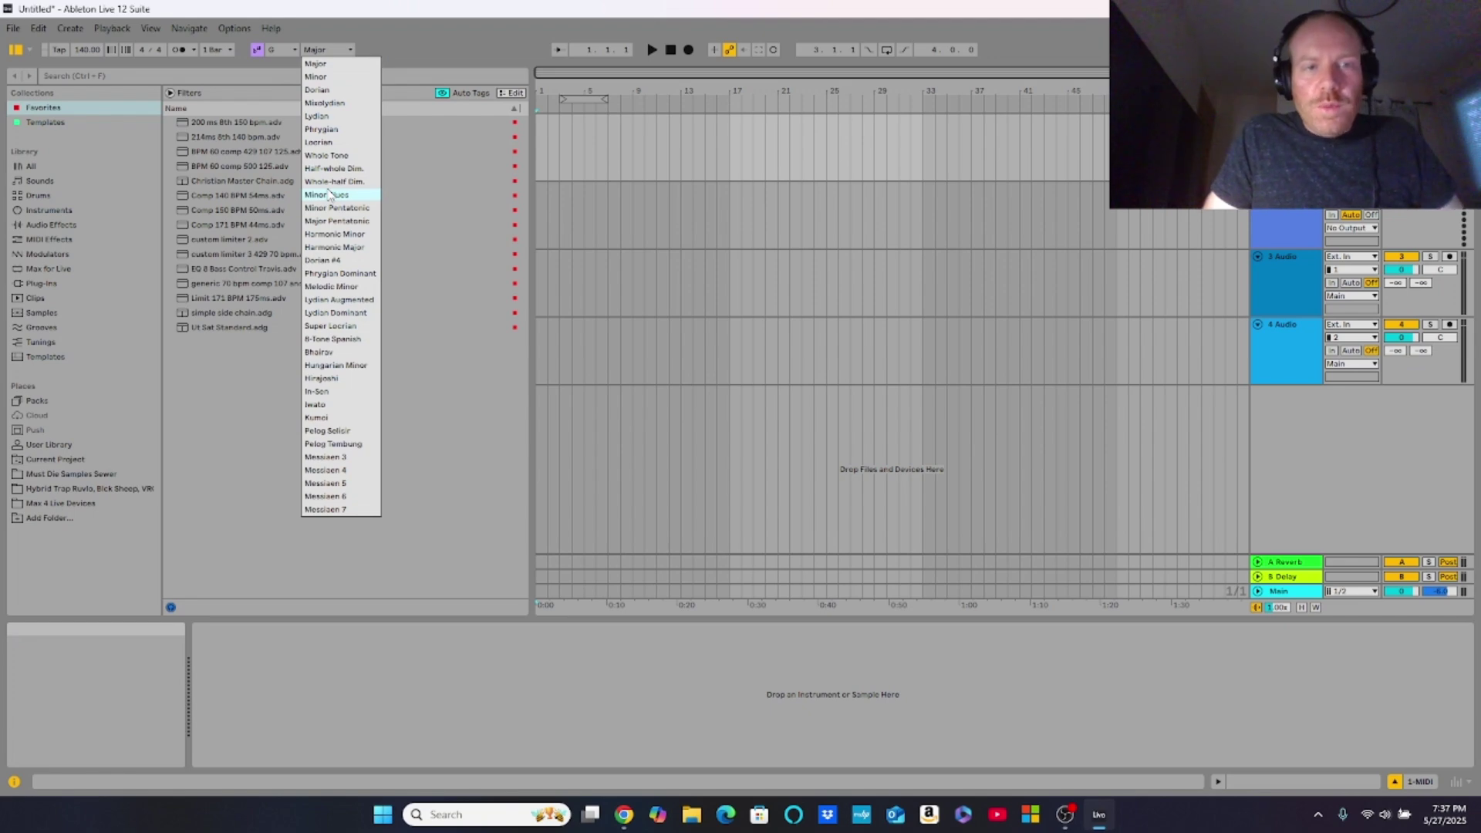
left_click(331, 76)
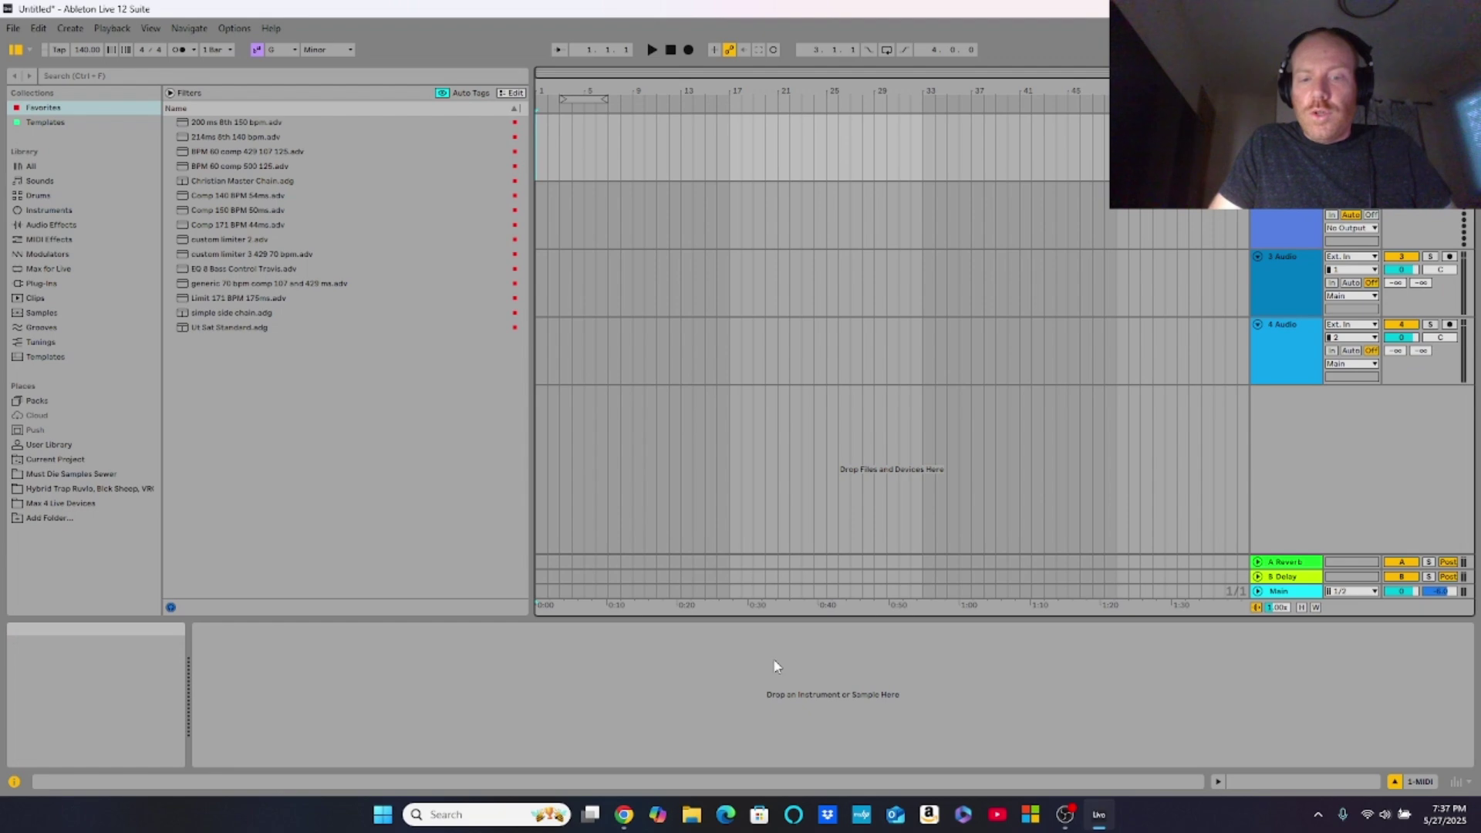
Step: Switch to Chrome to examine the muted.io note frequency chart, and return to Ableton Live
left_click(624, 814)
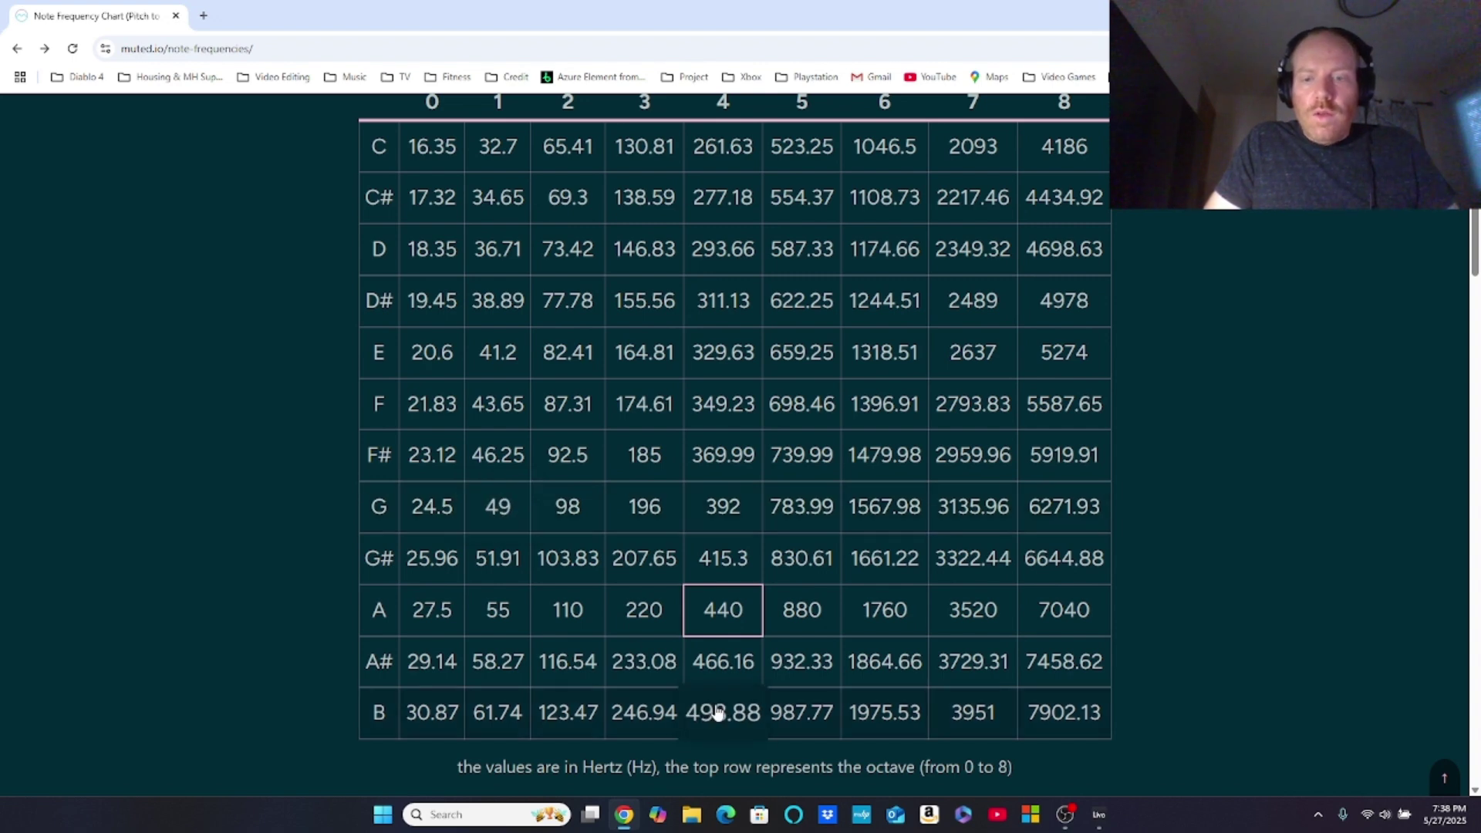
left_click(1110, 819)
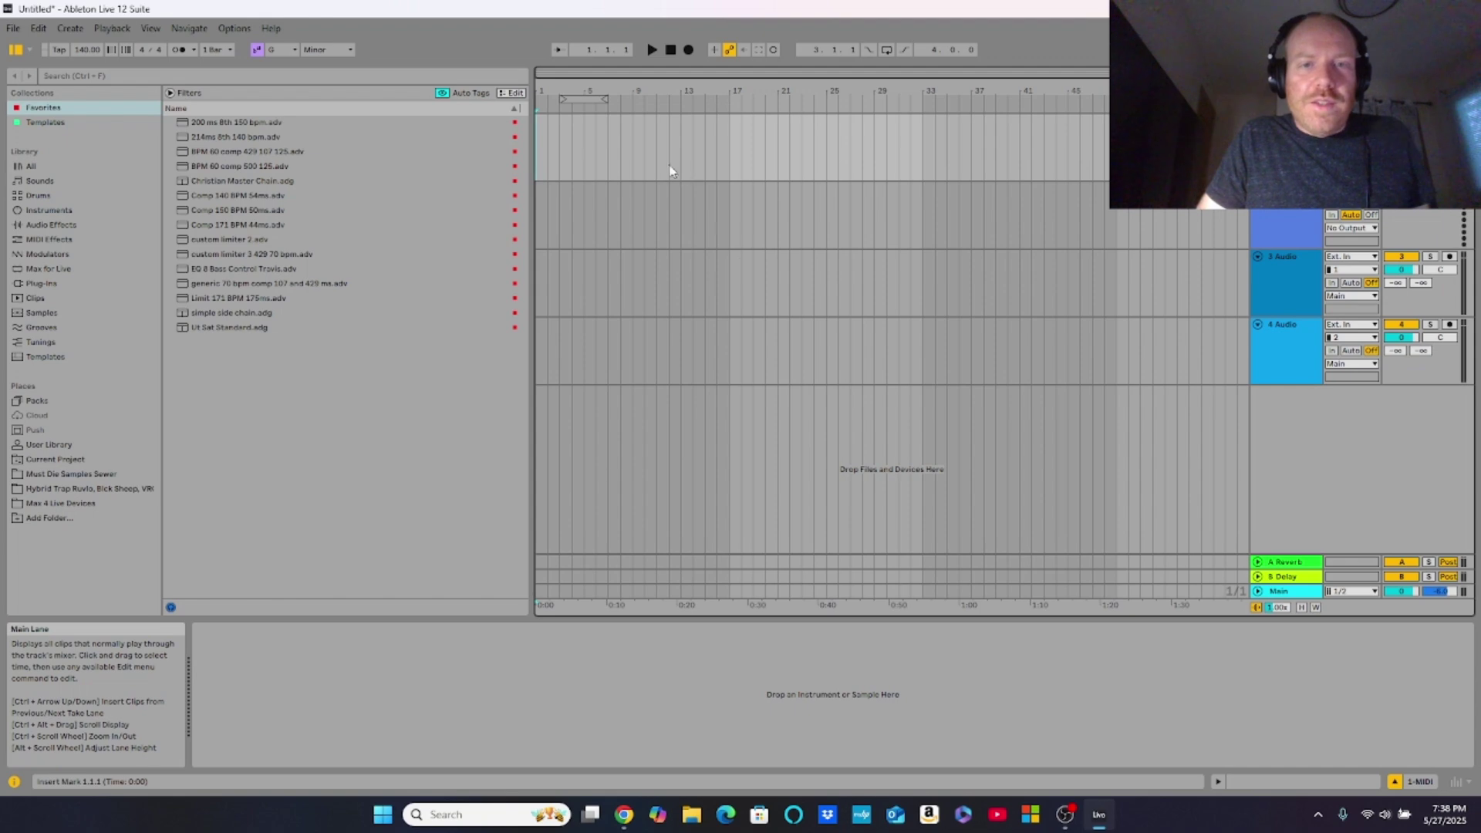
Step: Move the arrangement loop to span bars 17 to 21 and place the insert marker at bar 17 on the first track
left_click_drag(589, 101, 759, 112)
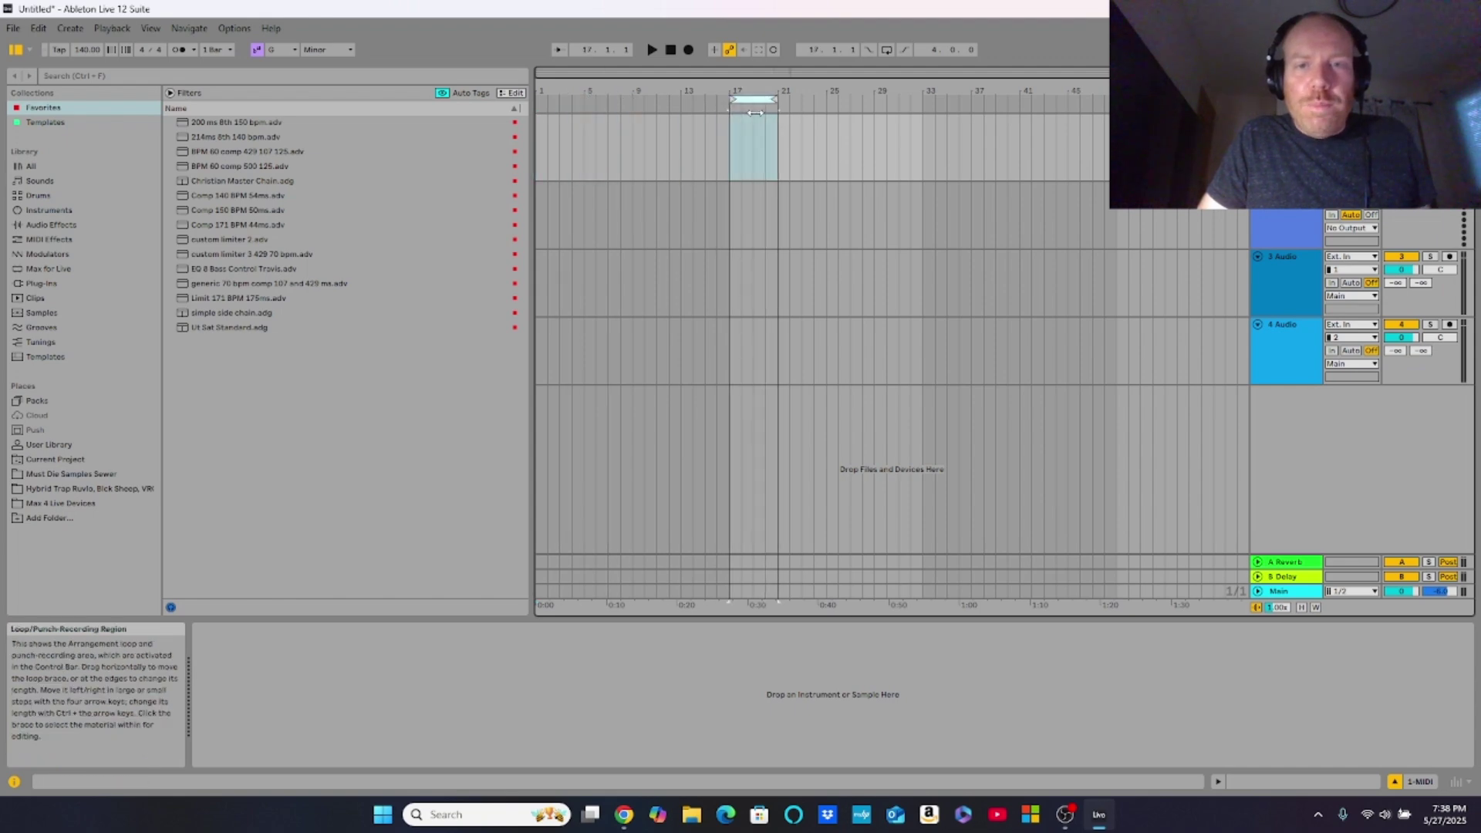
left_click(733, 138)
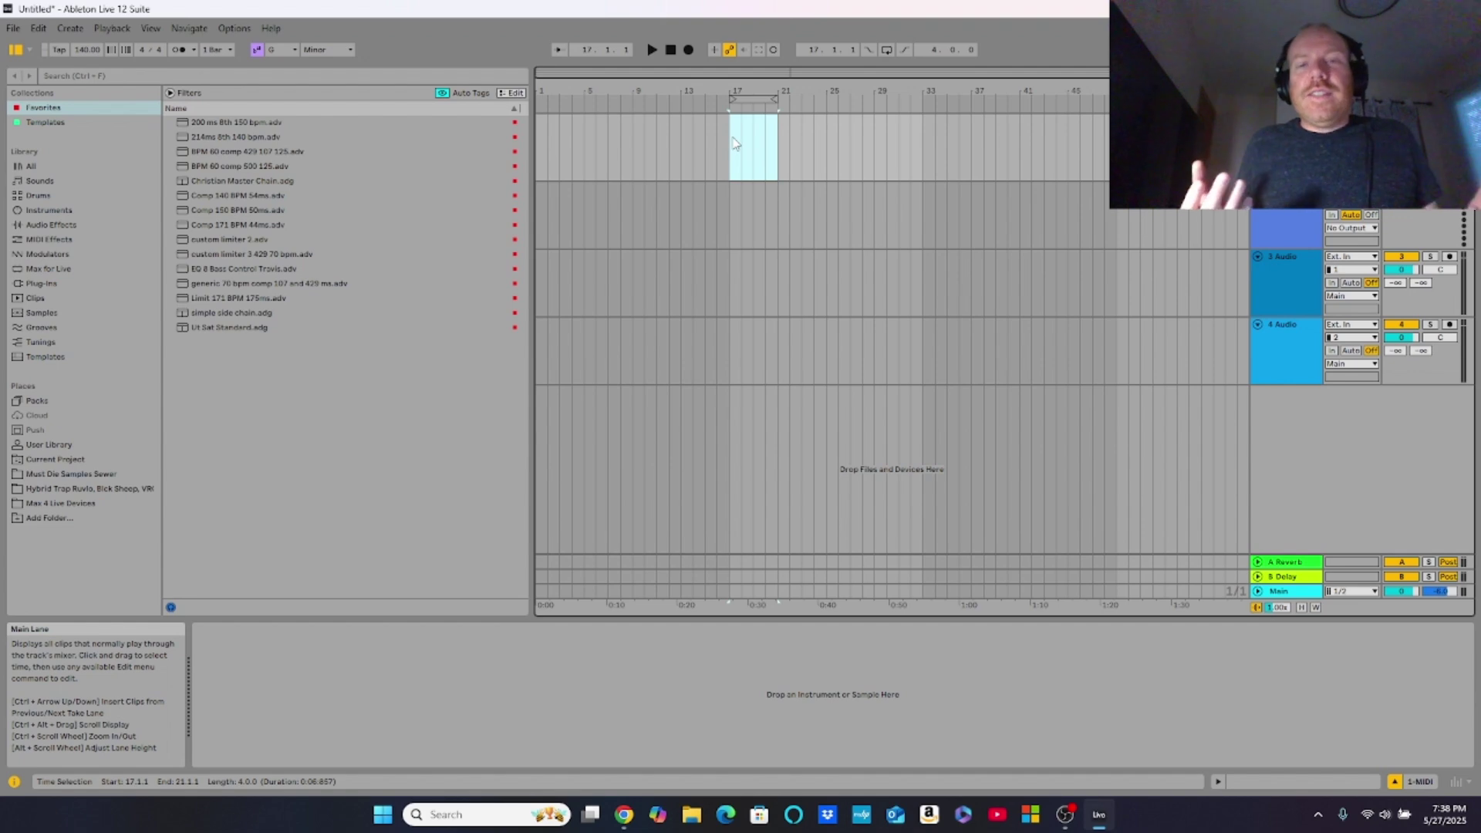
left_click(732, 143)
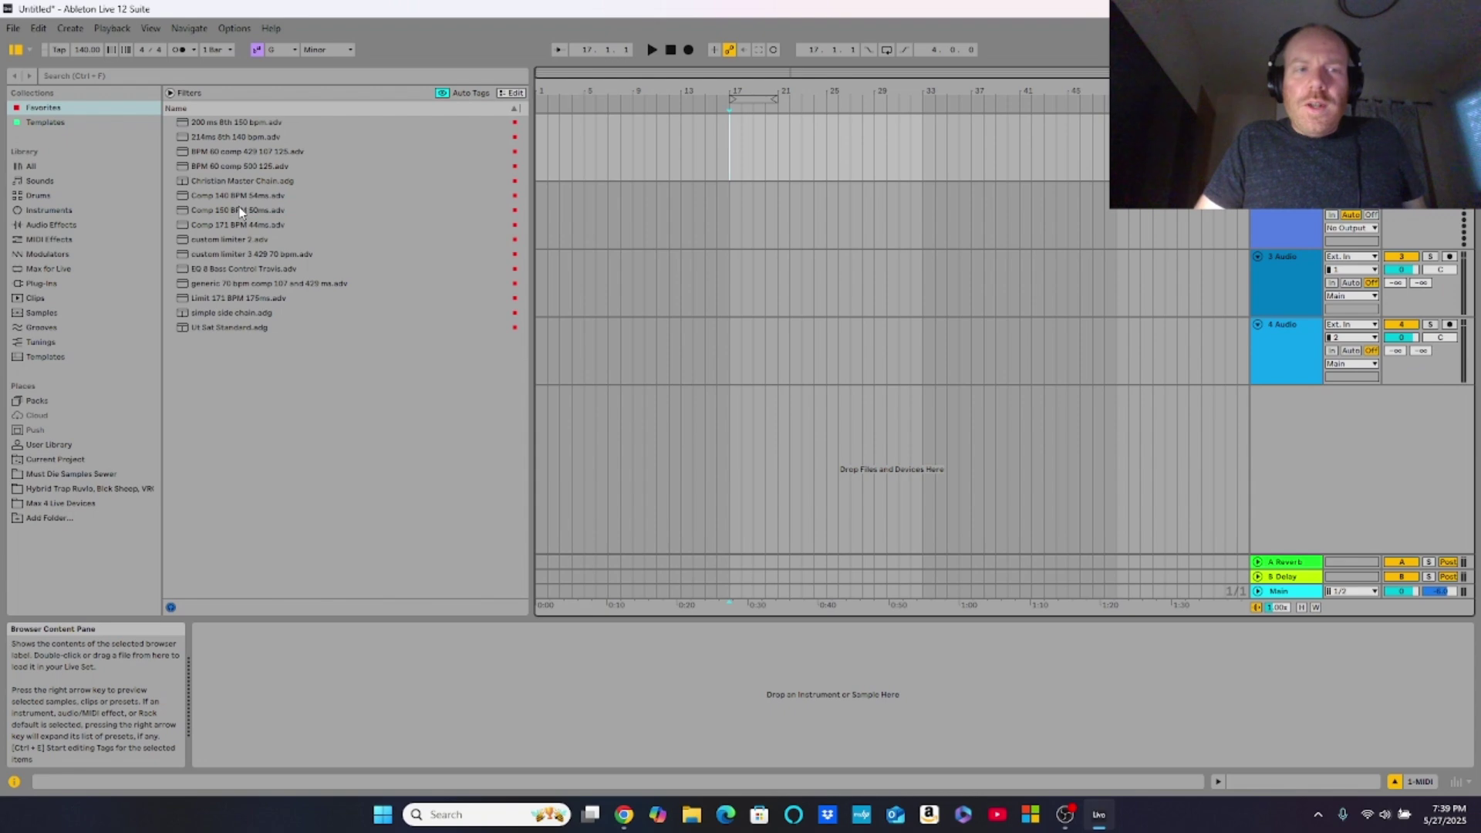
Step: Load the 909 Core Kit from the drum library onto the first track
left_click(86, 198)
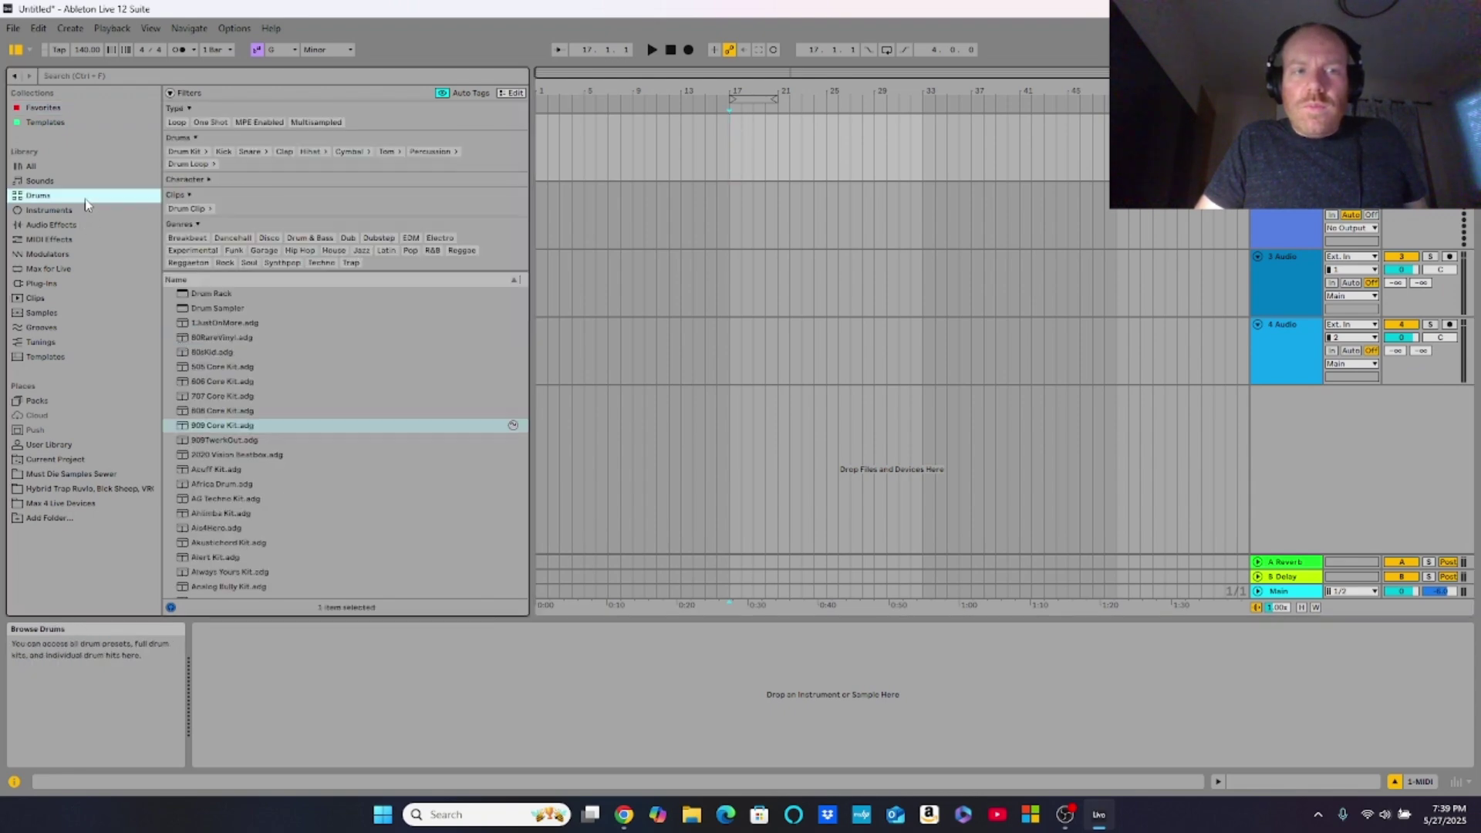
left_click(204, 427)
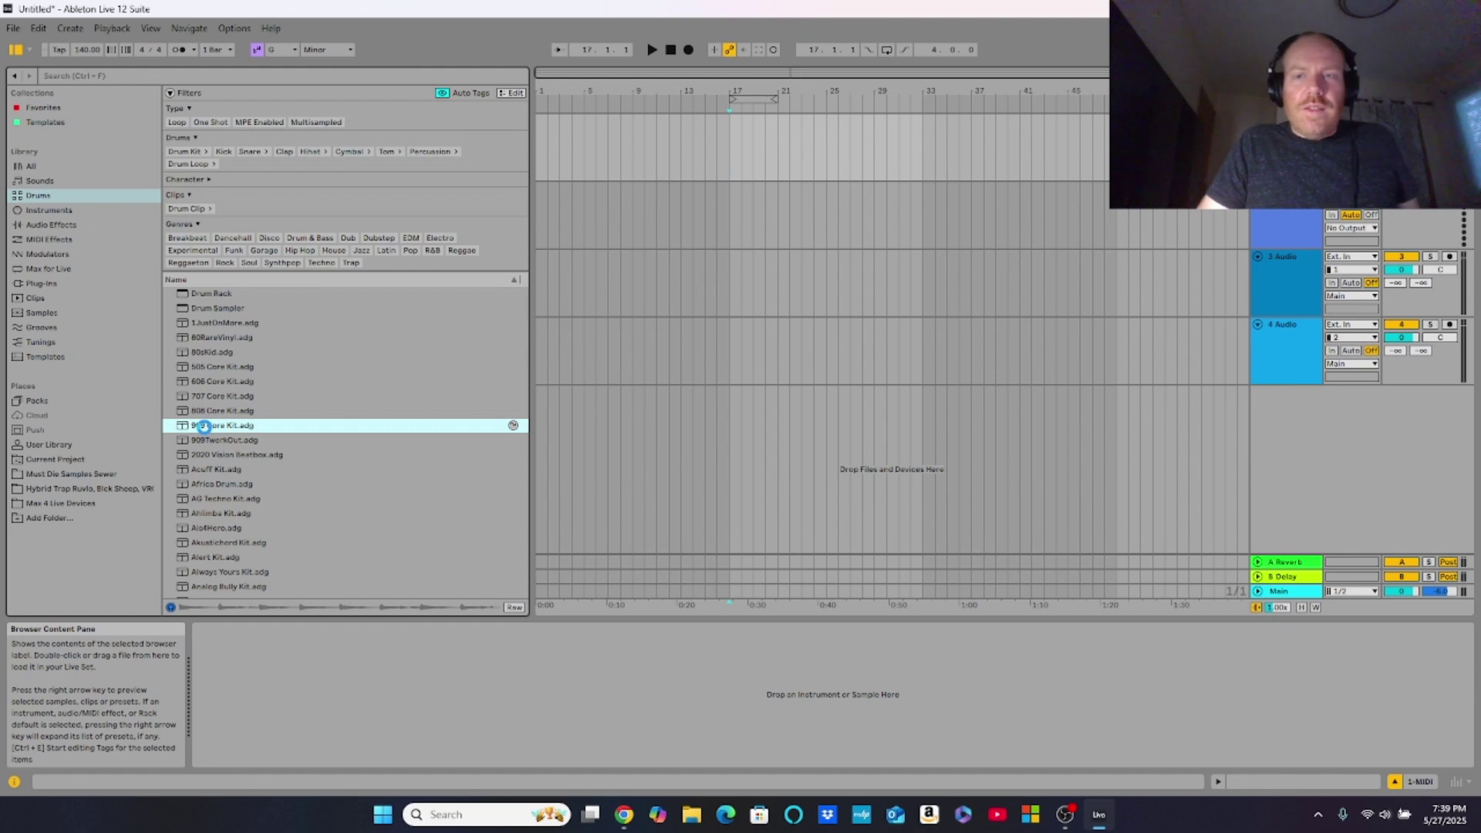
double_click(204, 426)
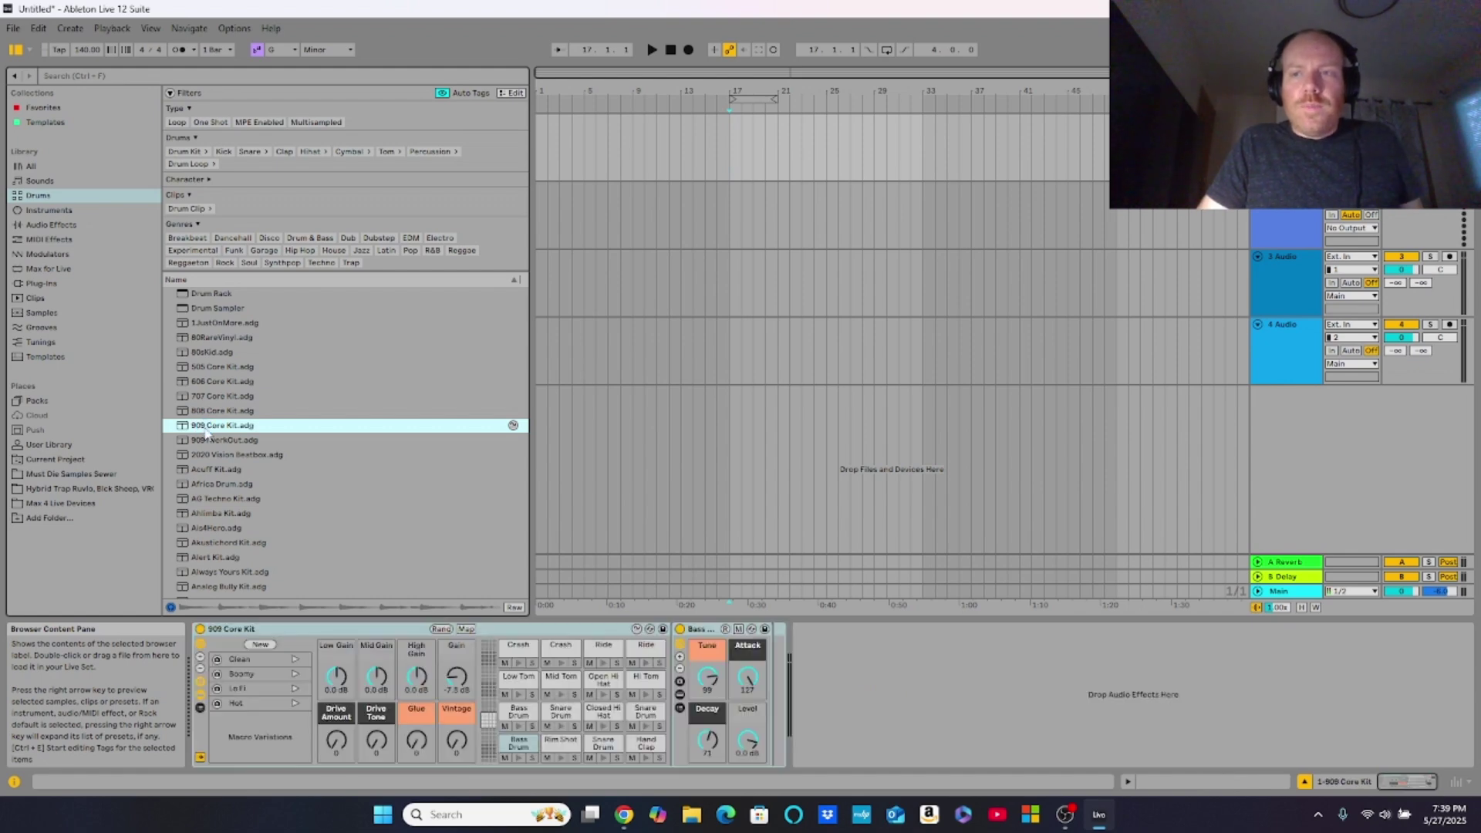
Step: Load the favorite rack Ut Set Standard on the Main track, with Utility gain about 6.11 dB and Saturator drive about 3.4 dB
left_click(1274, 588)
left_click(83, 111)
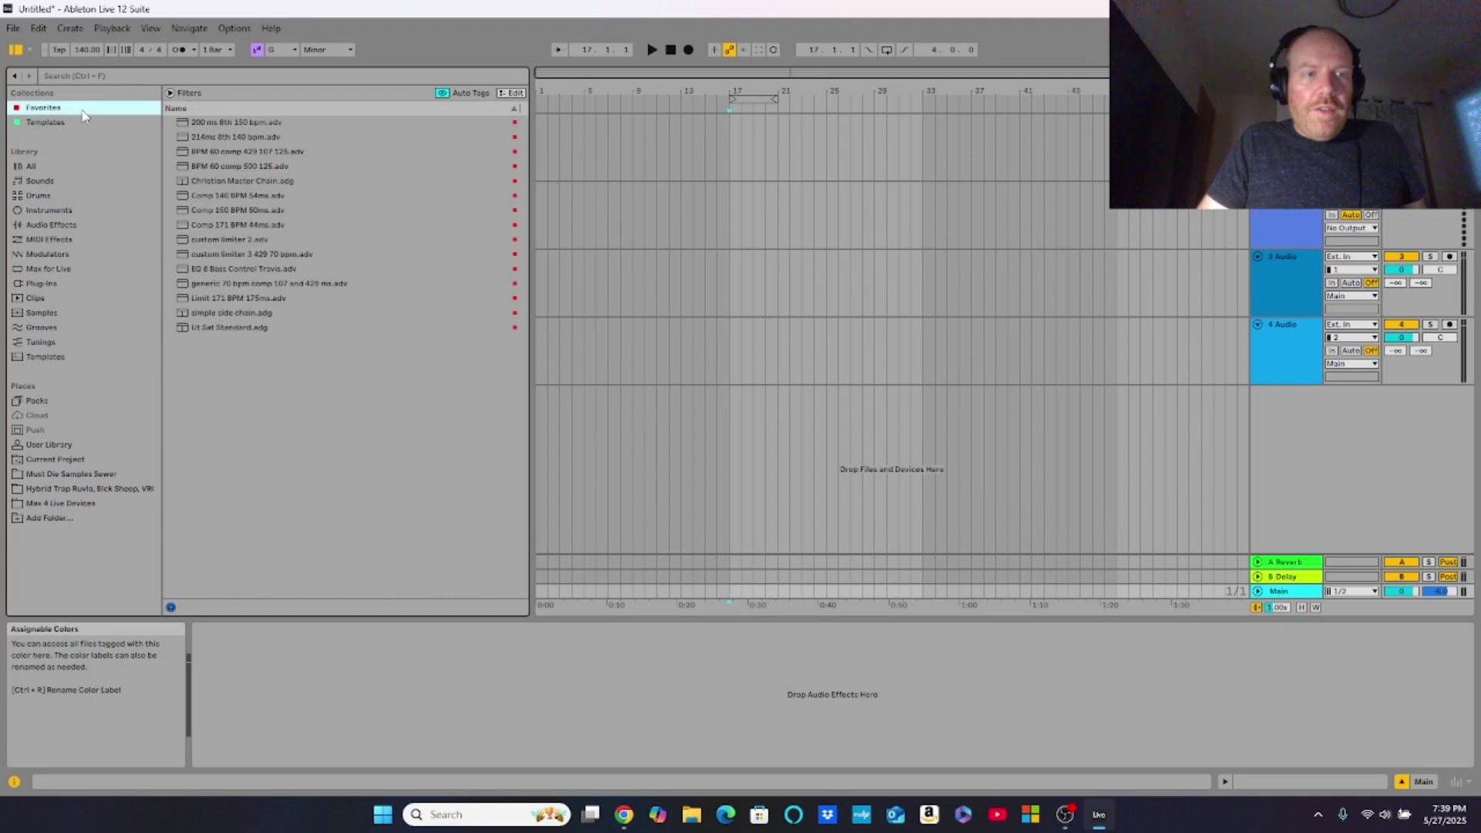
double_click(214, 330)
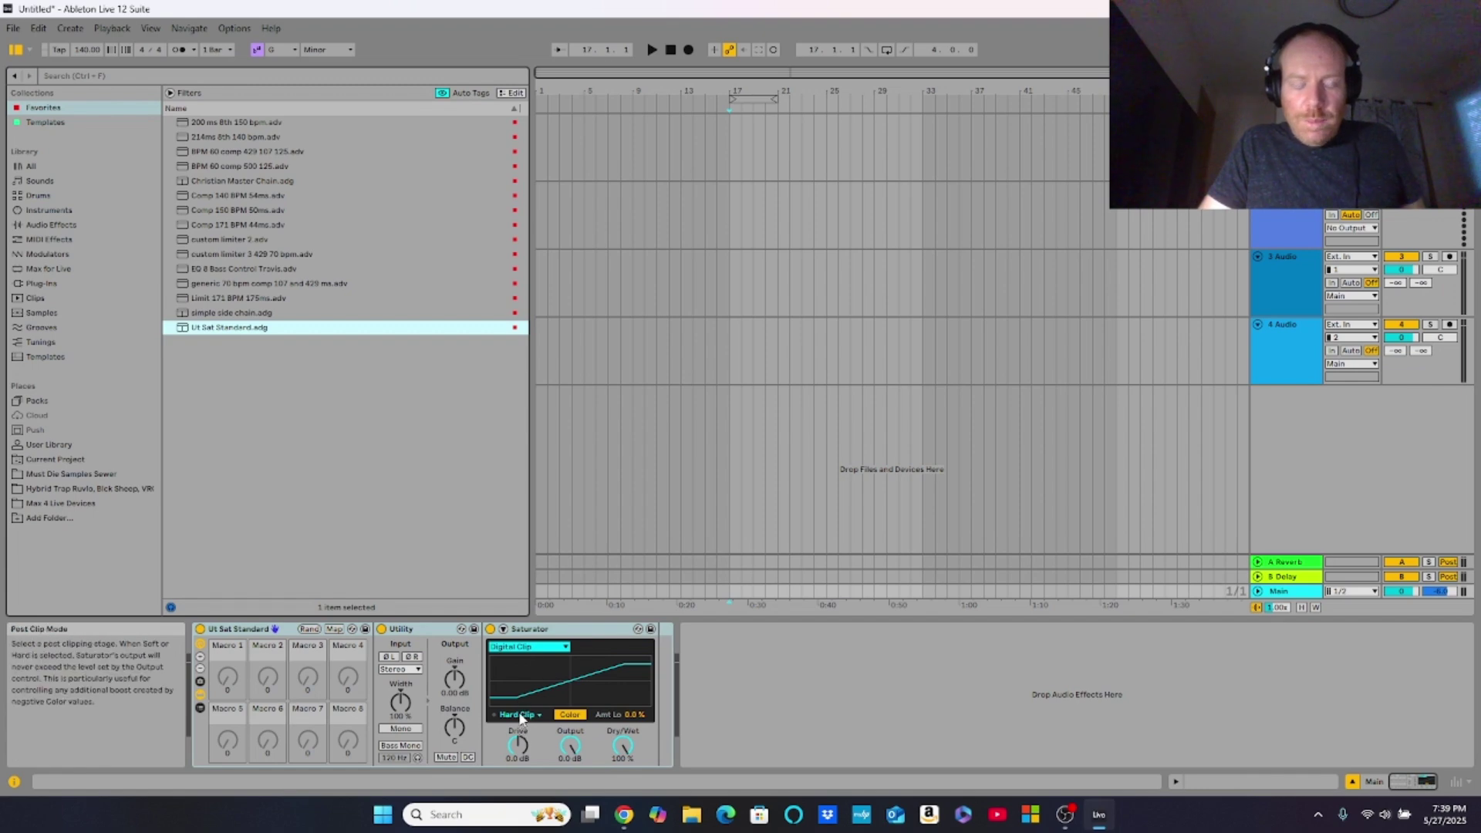
left_click(455, 678)
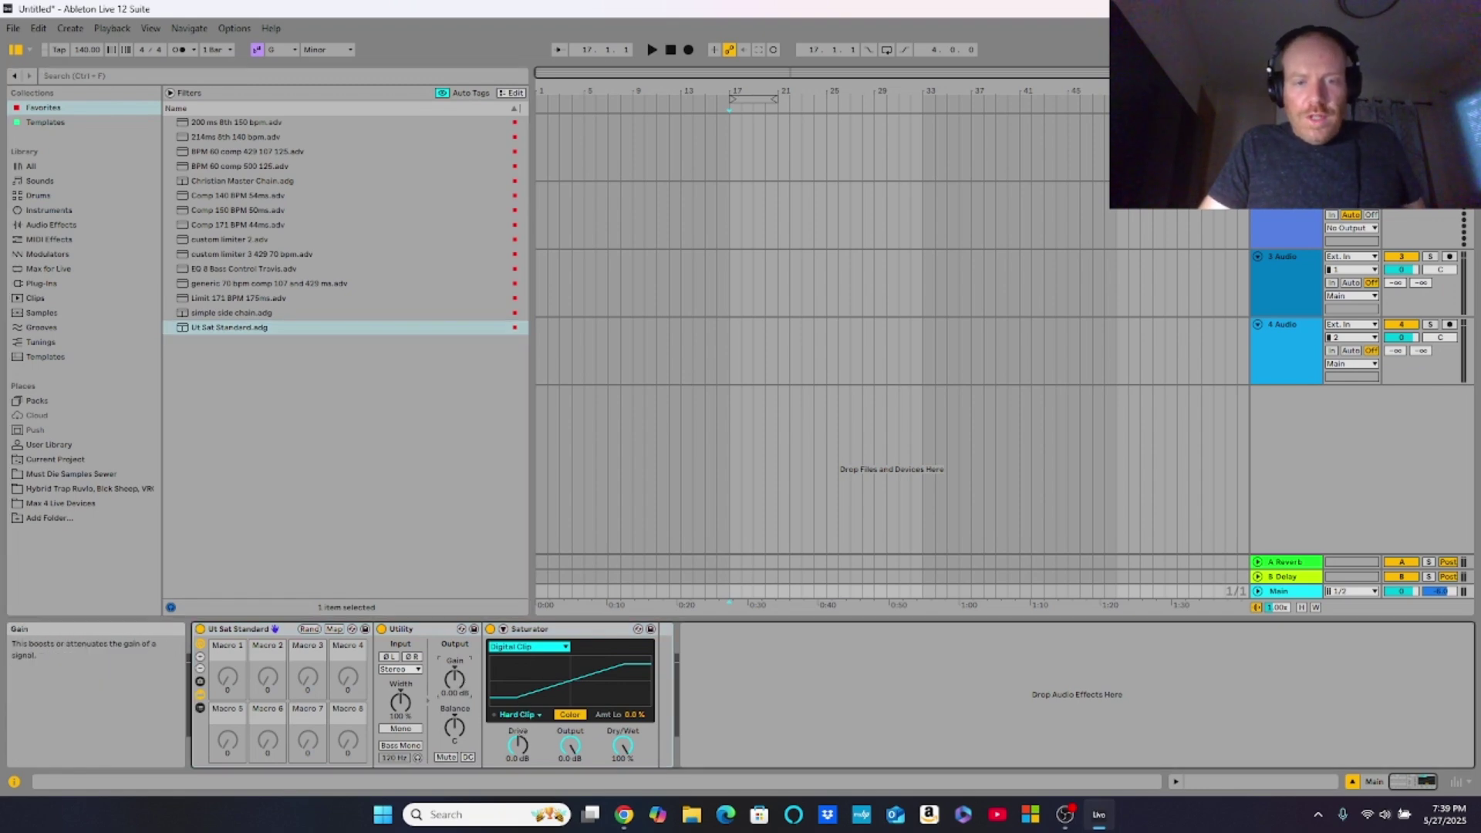
left_click_drag(461, 687, 462, 700)
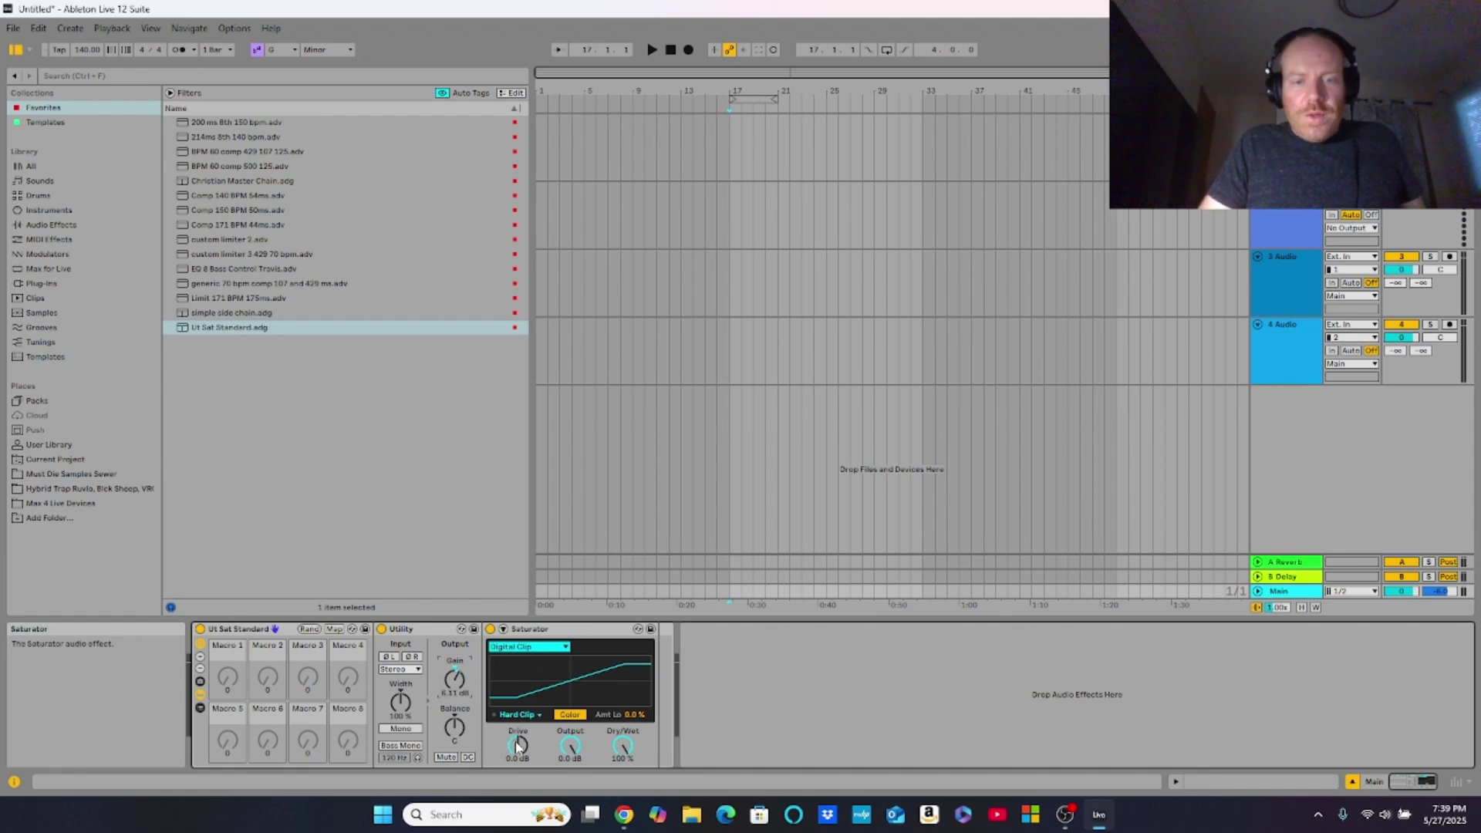
left_click_drag(518, 745, 517, 732)
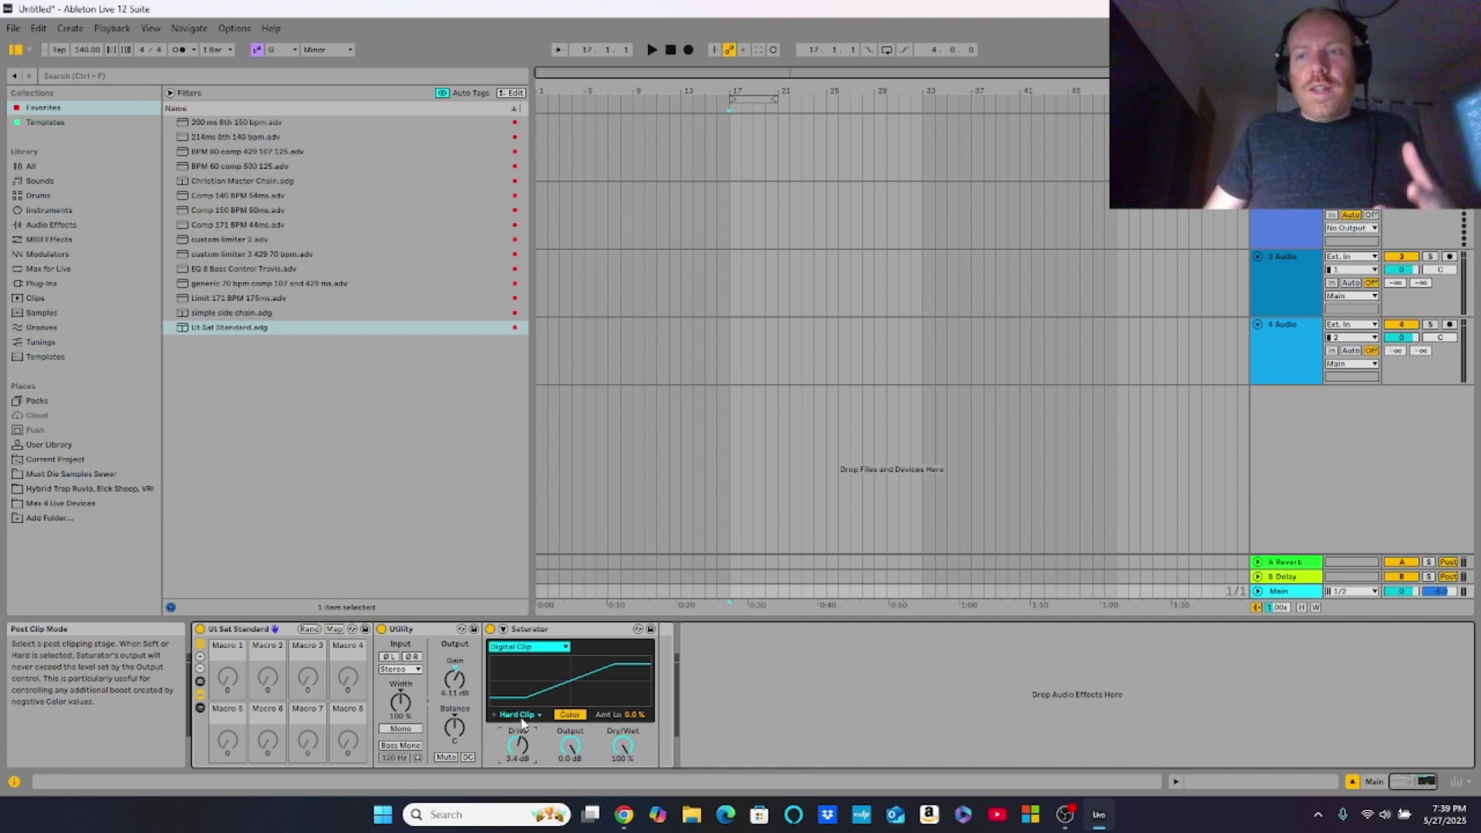
Step: Load Ut Set Standard on the 909 Core Kit track, with Utility gain about 5.56 dB and Saturator drive about 4.0 dB
left_click(730, 146)
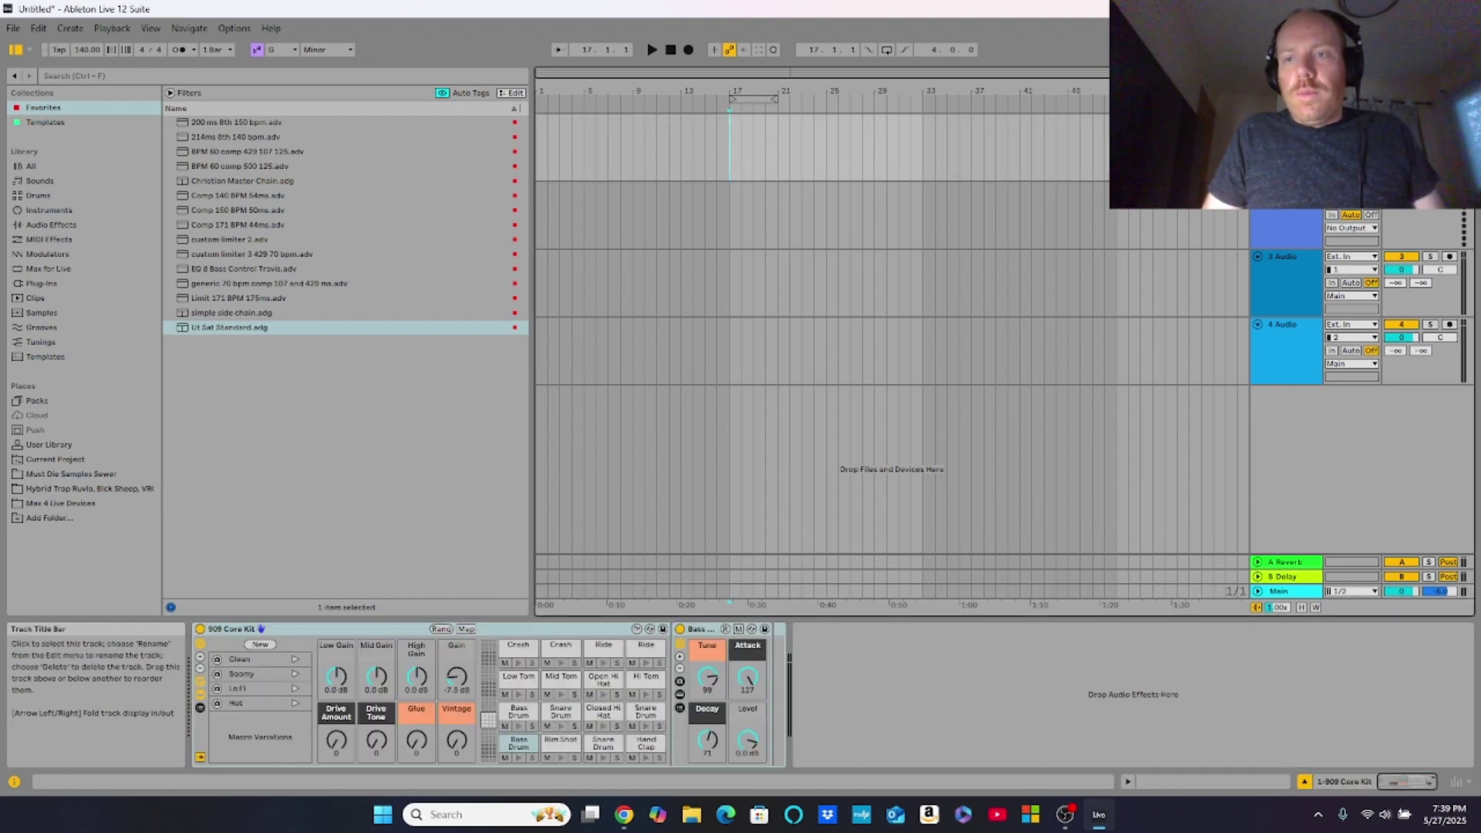
double_click(323, 329)
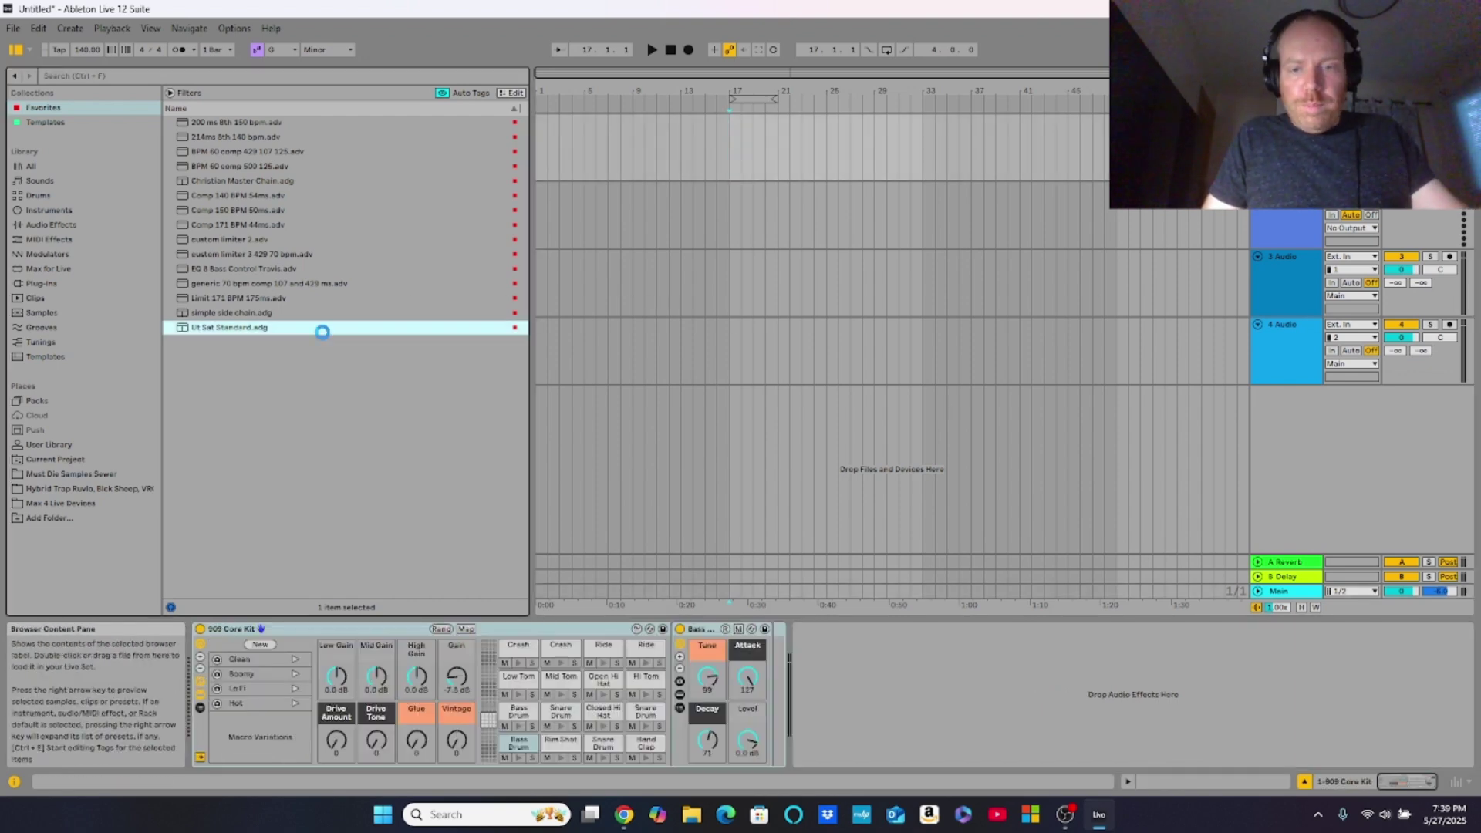
left_click_drag(1062, 676, 1062, 680)
left_click_drag(1125, 745, 1125, 728)
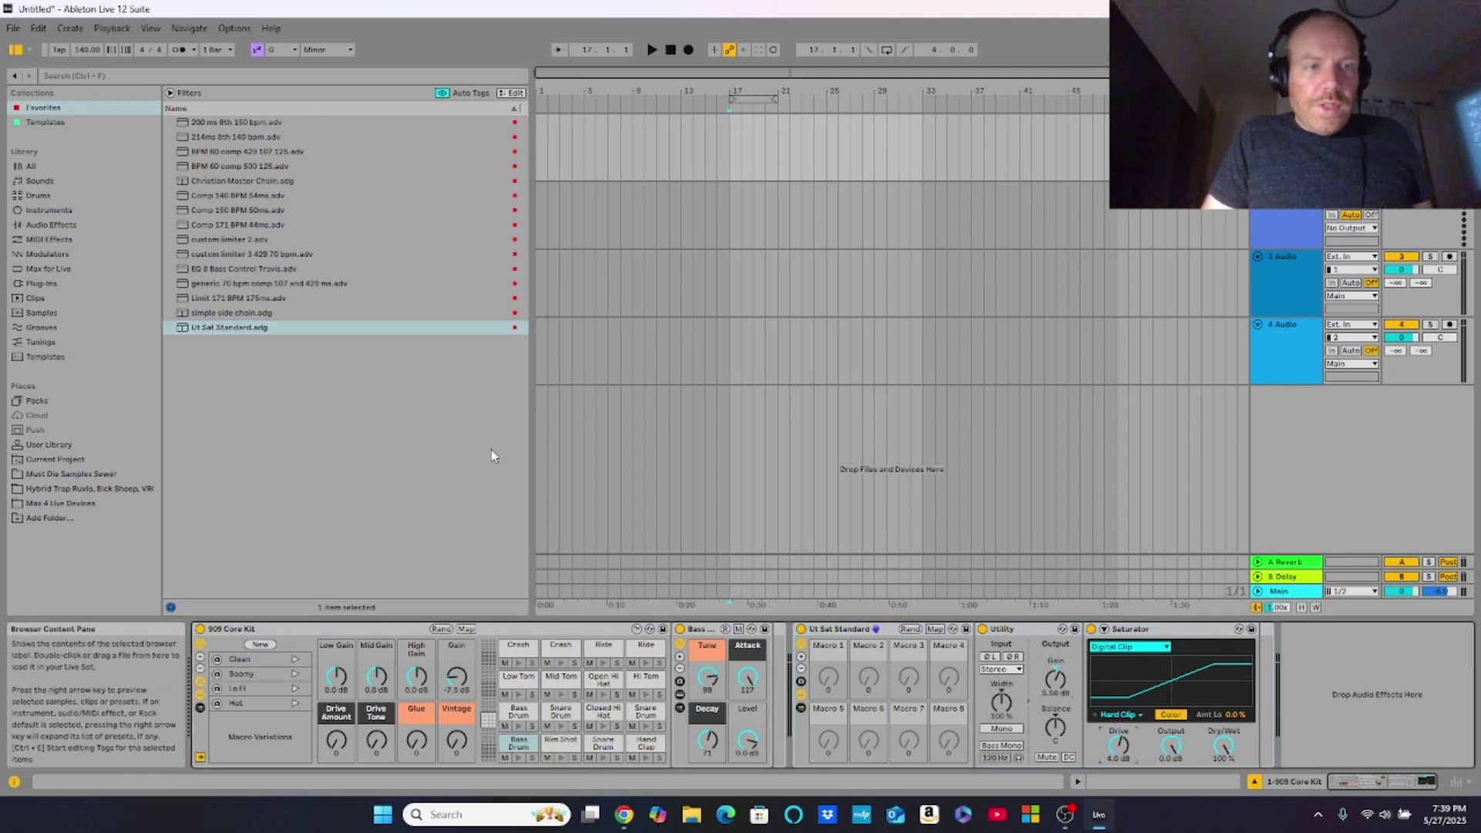
Step: Add an EQ Eight to the end of the 909 Core Kit track's device chain
left_click(51, 225)
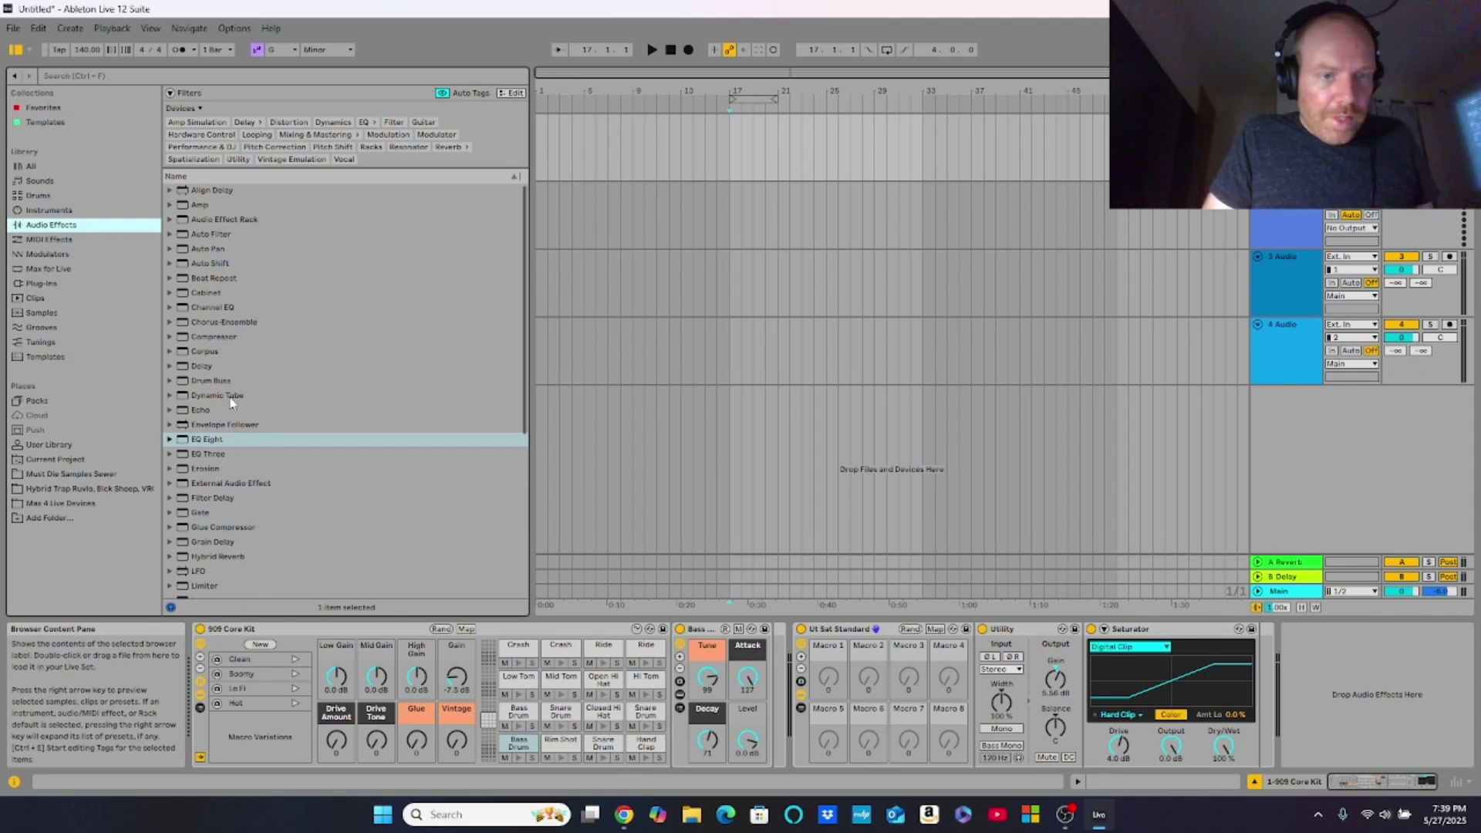
double_click(208, 440)
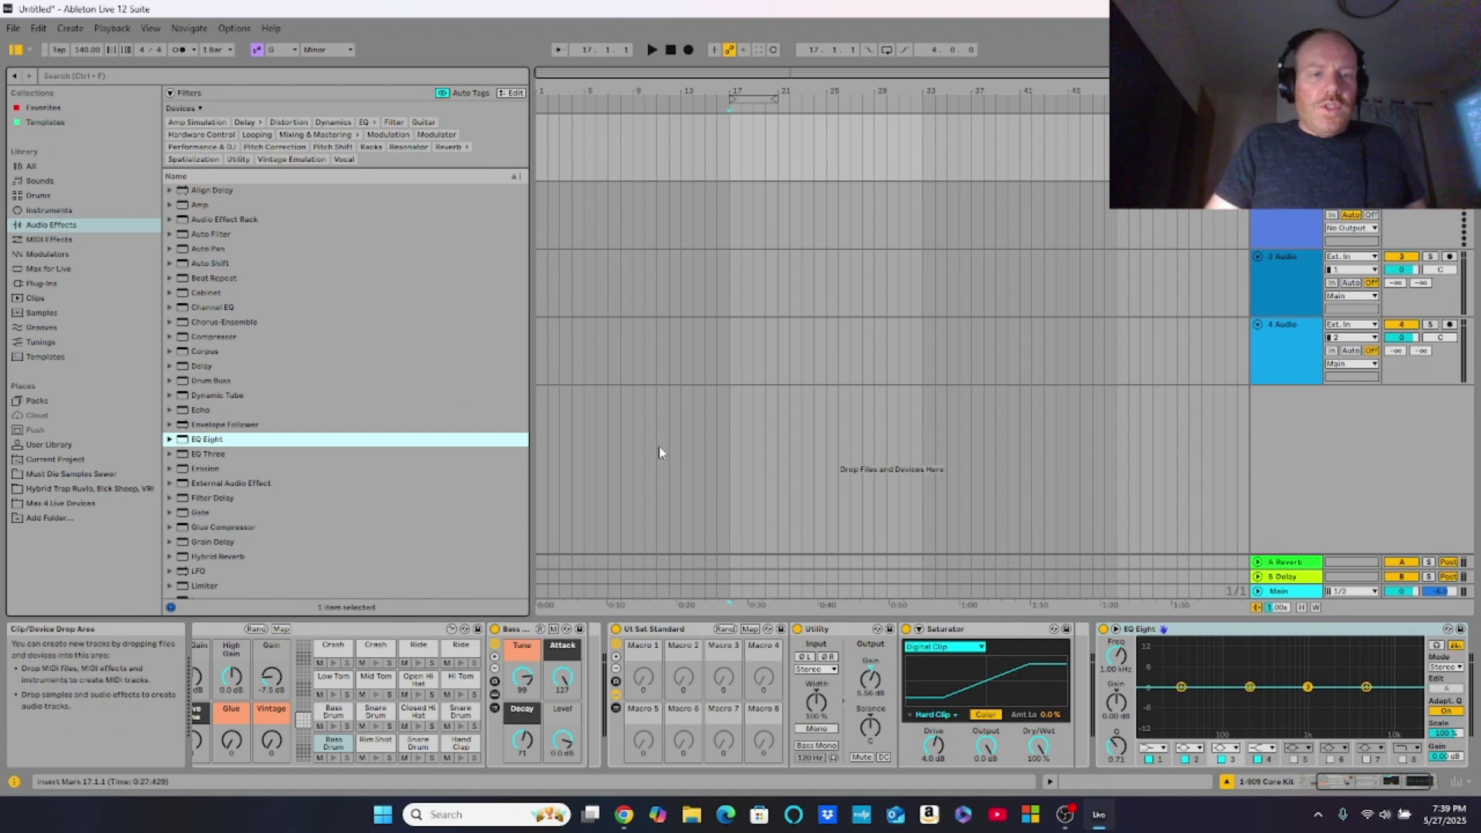
Step: Add a Tuner after EQ Eight and try the bass drum's Tune at about 71, 124 and 95
scroll(313, 460, "down", 6)
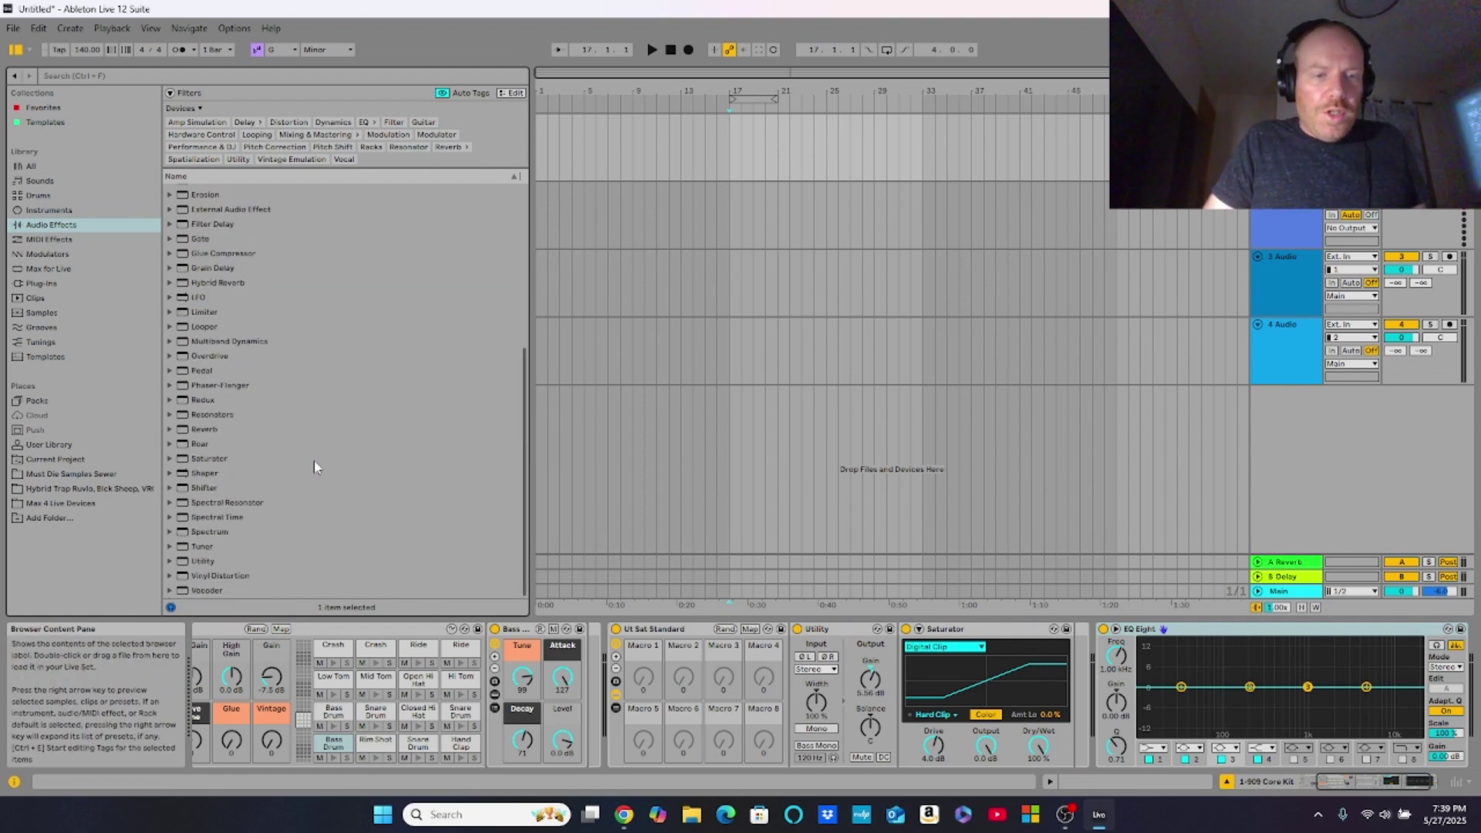
double_click(217, 546)
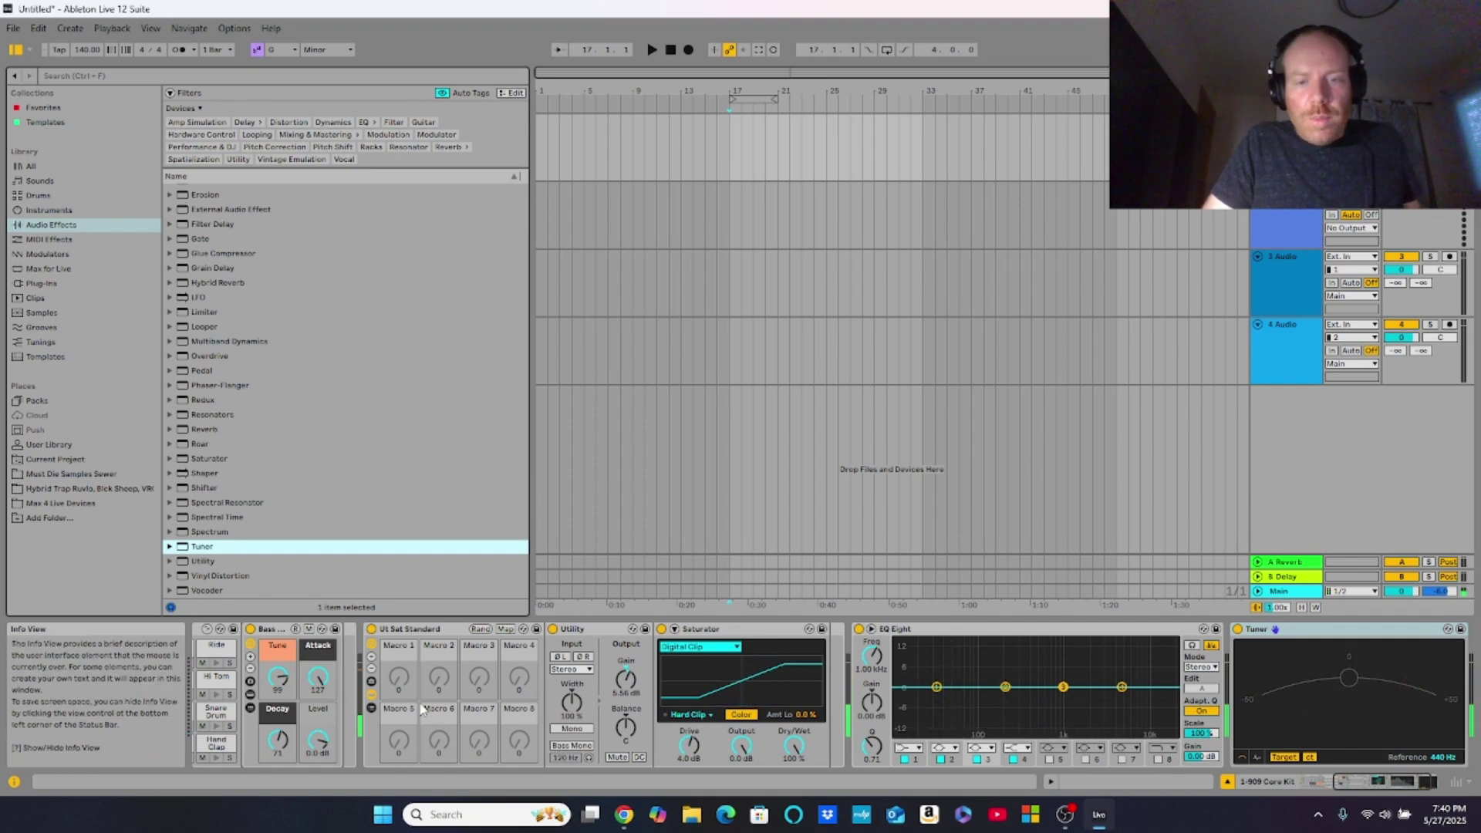
left_click(281, 680)
mouse_move(281, 680)
left_mouse_down()
mouse_move(281, 702)
mouse_move(284, 679)
left_mouse_up()
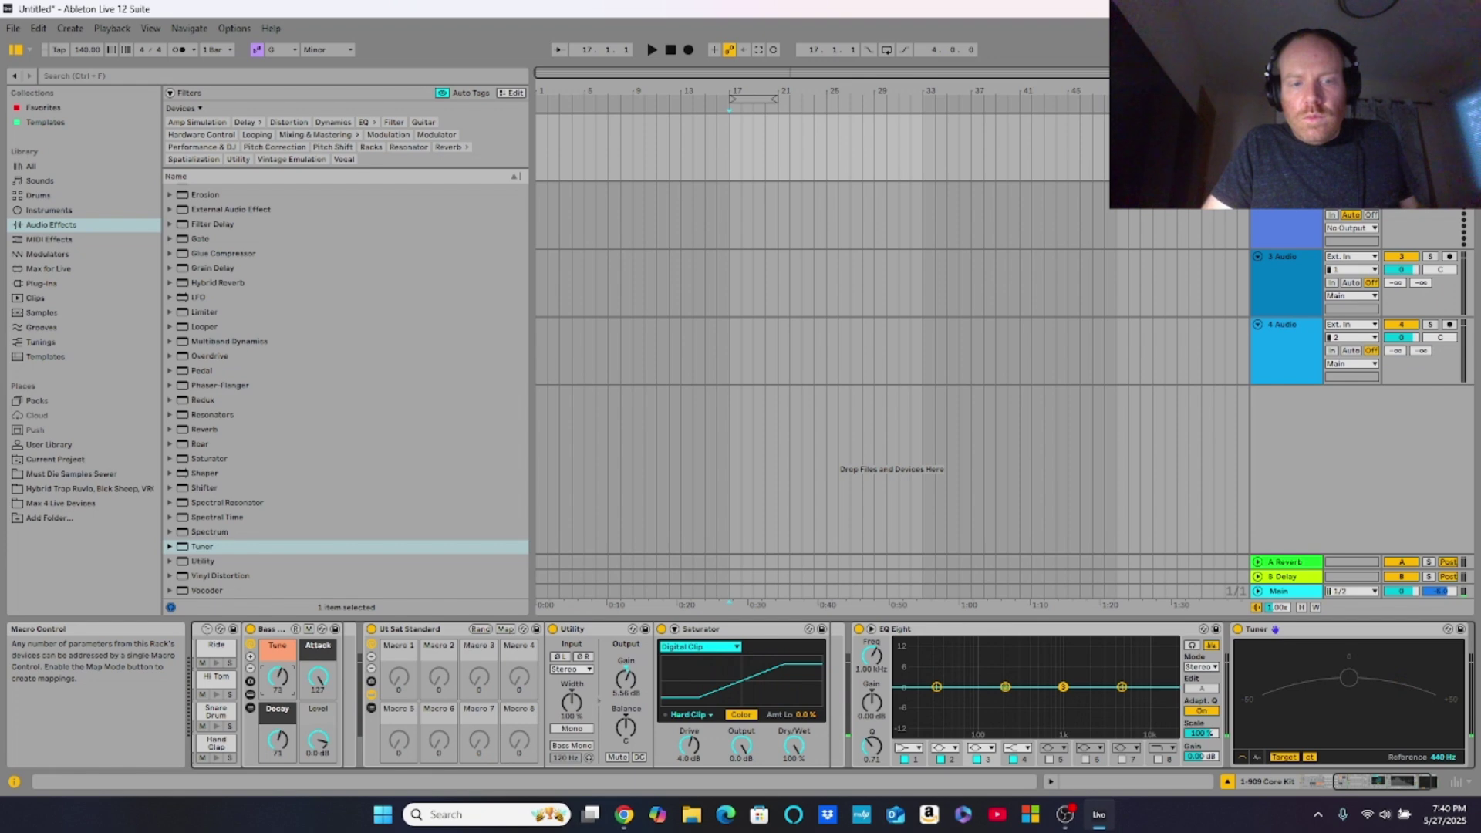
left_click_drag(283, 679, 283, 670)
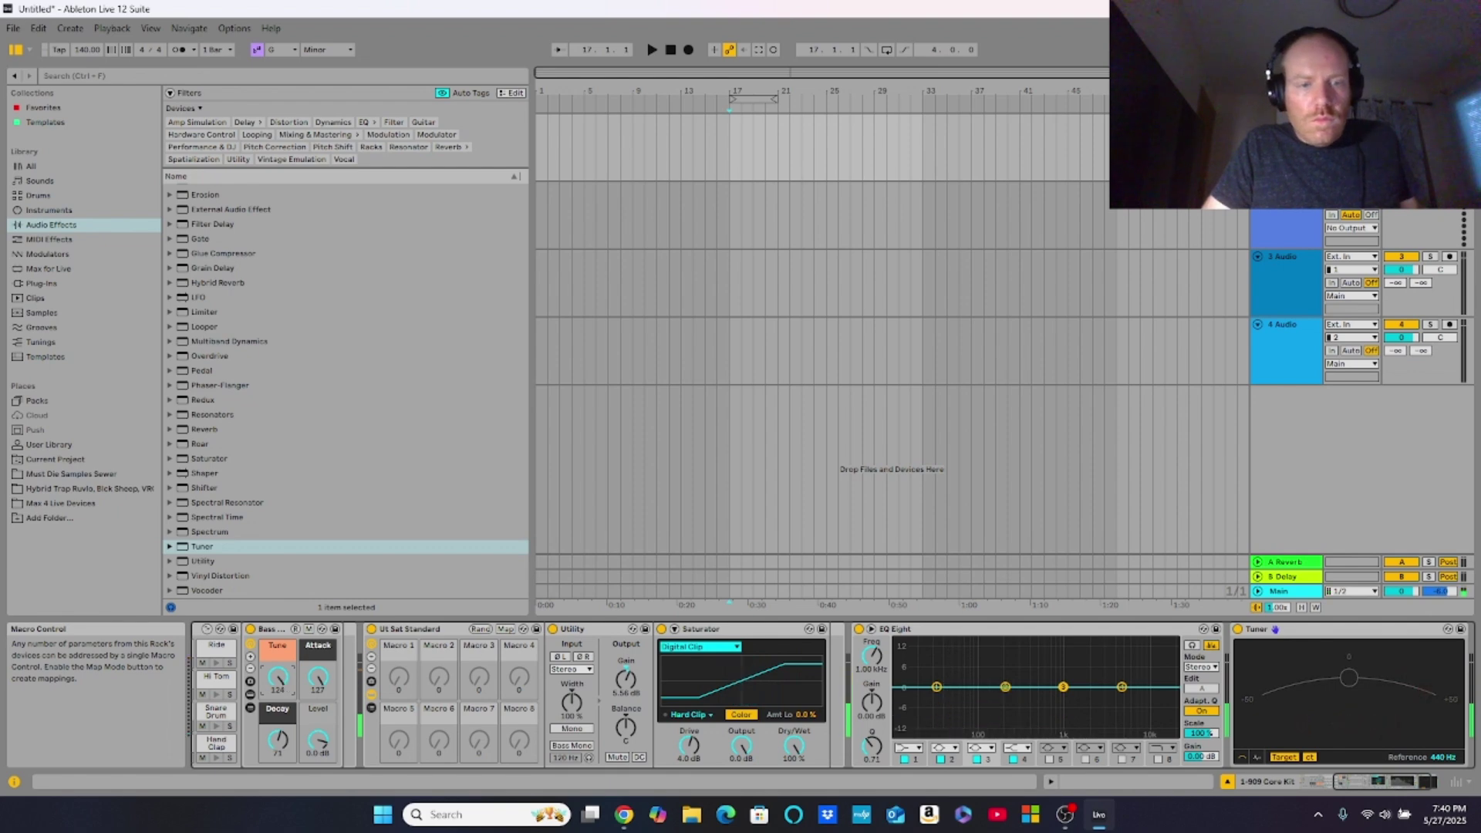
left_click_drag(284, 670, 282, 686)
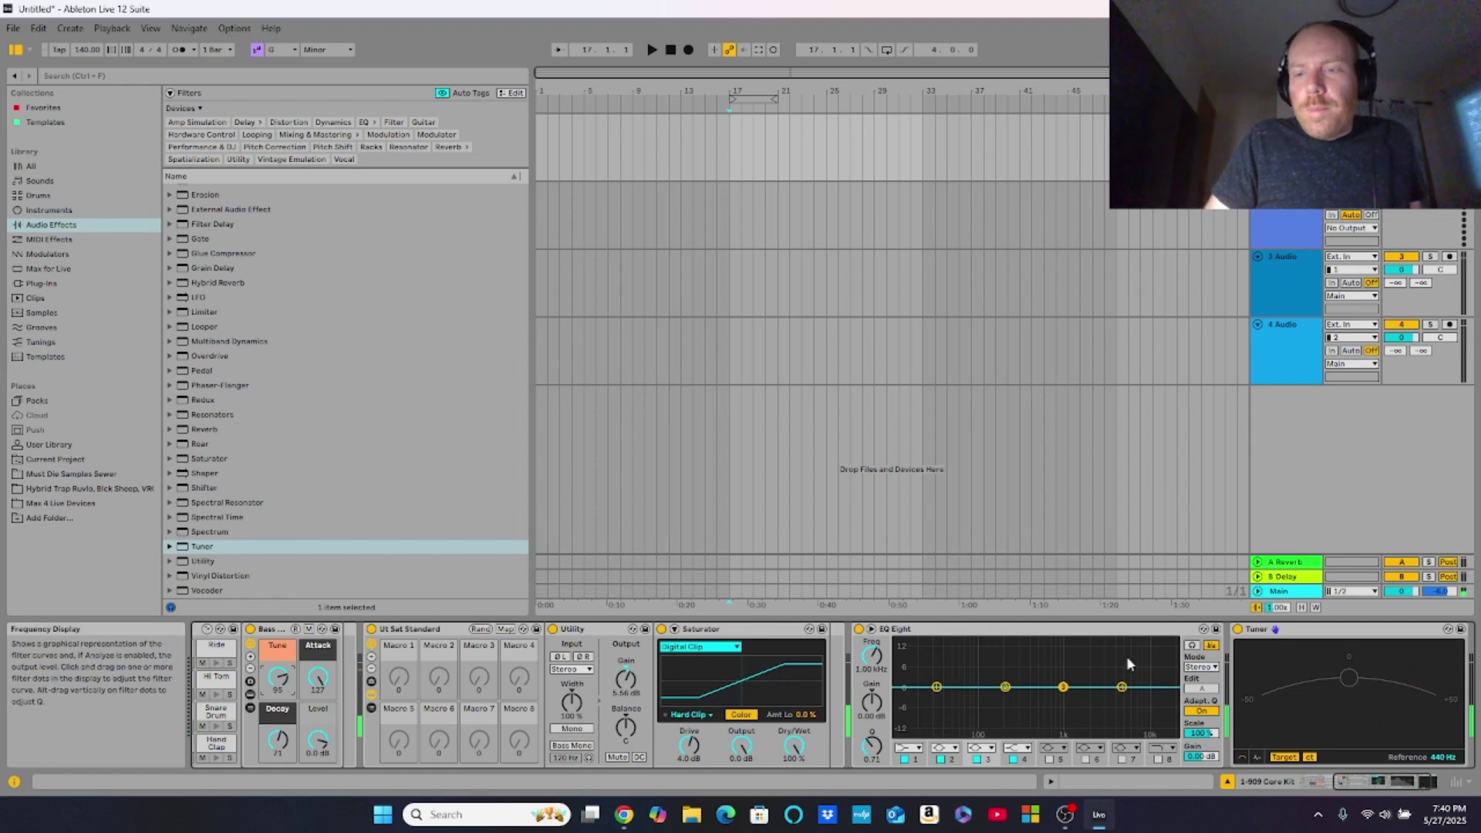
Step: Remove the Tuner from the drum track and set the bass drum's Tune to 99
key("Delete")
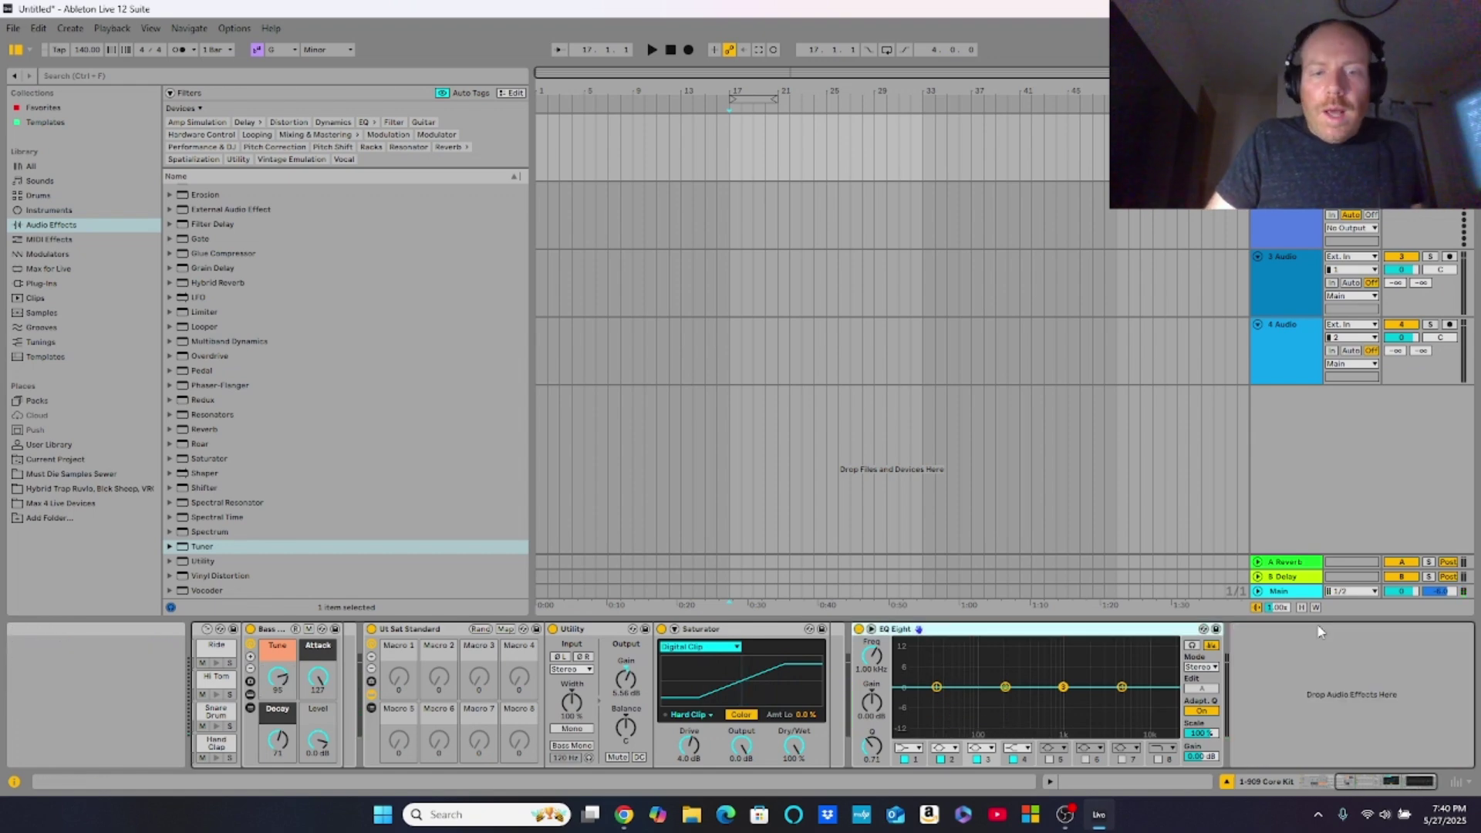
left_click_drag(279, 679, 279, 675)
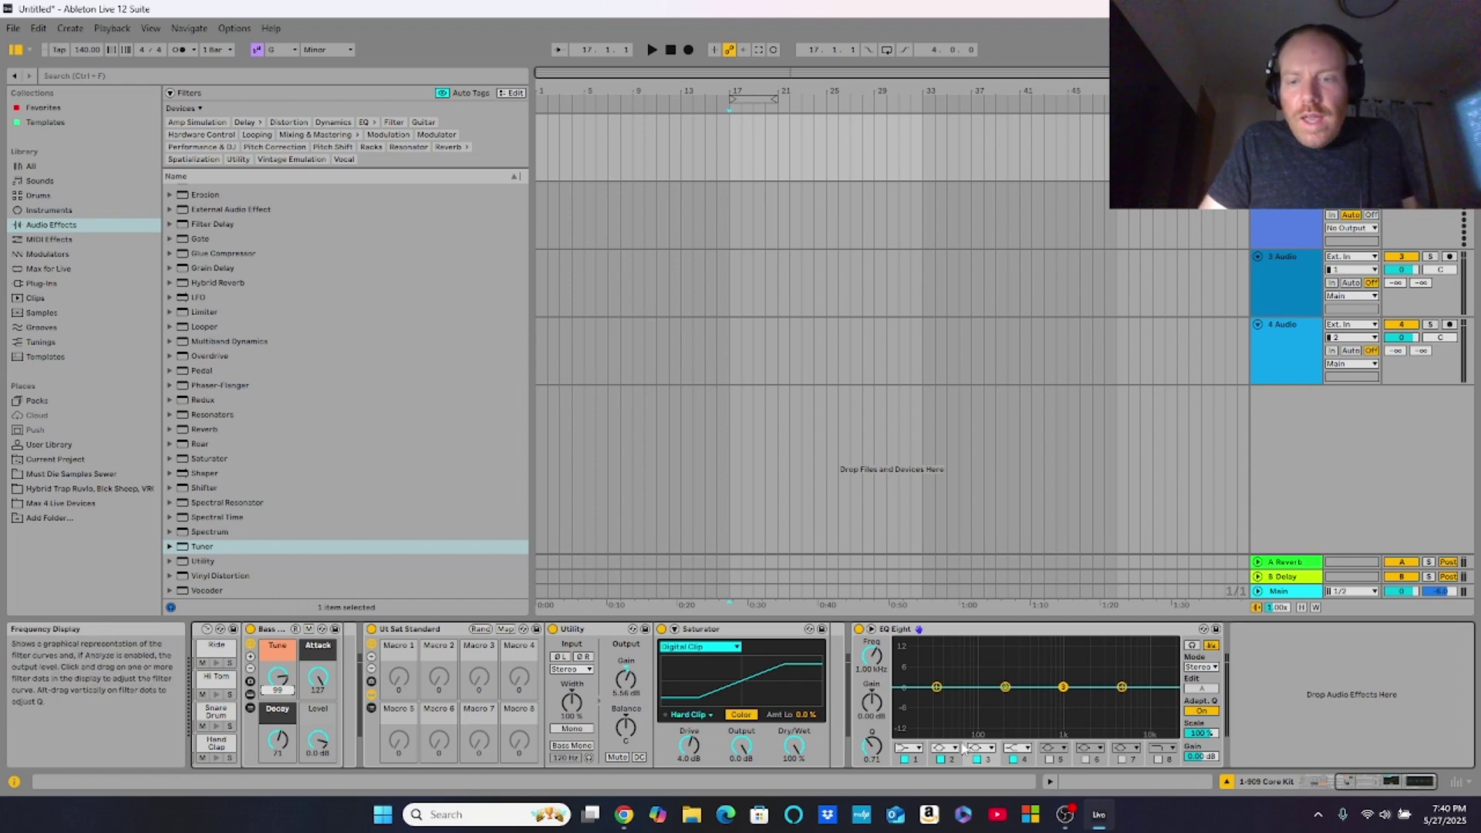
Step: Expand EQ Eight, set band 2 to 196 Hz with 11.0 dB gain and Q 10.6, and lower the snare drum's Tune
left_click(871, 629)
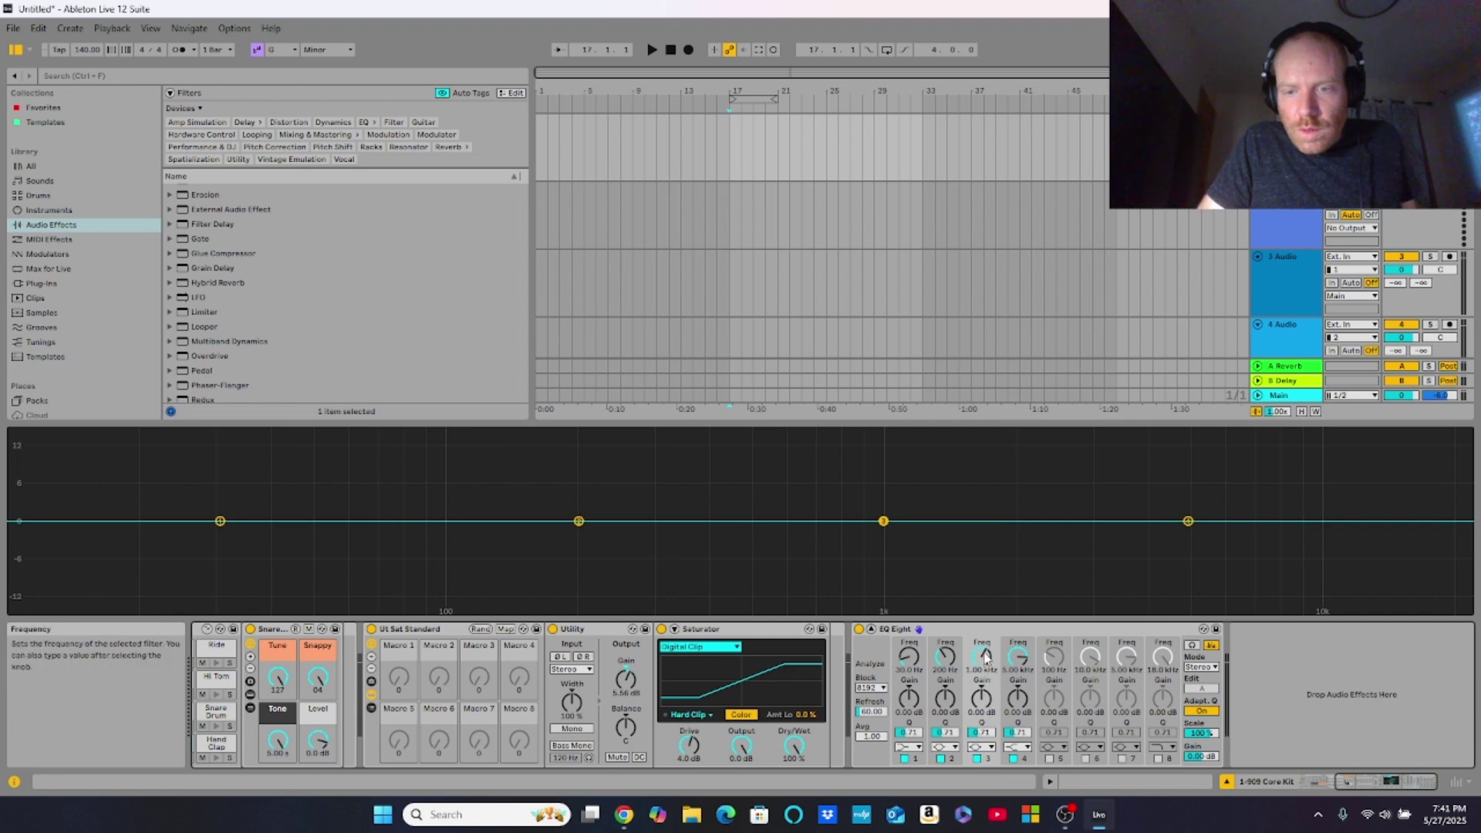
left_click(950, 760)
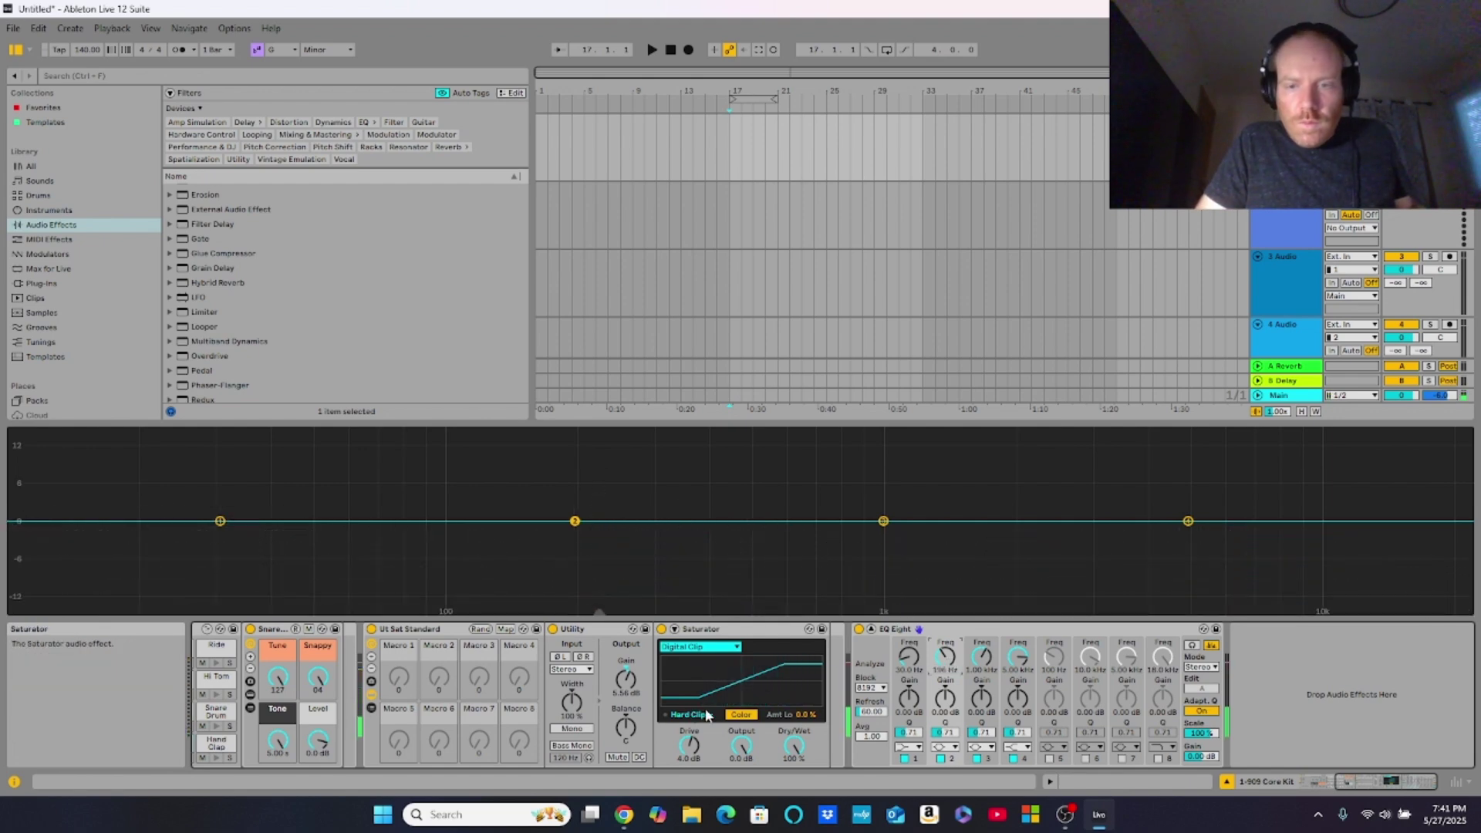
left_click_drag(953, 708, 953, 691)
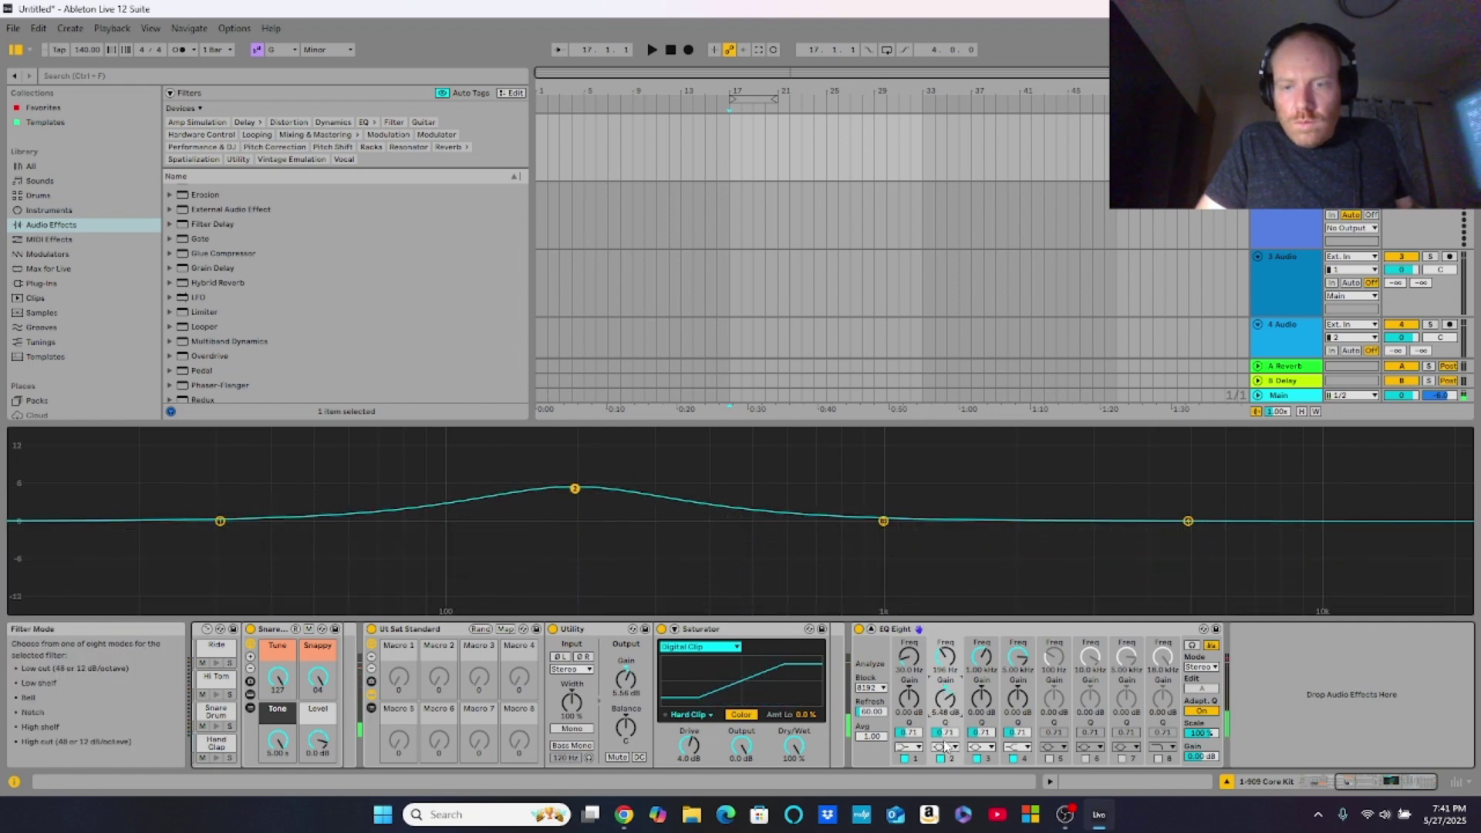
left_click_drag(947, 735, 946, 700)
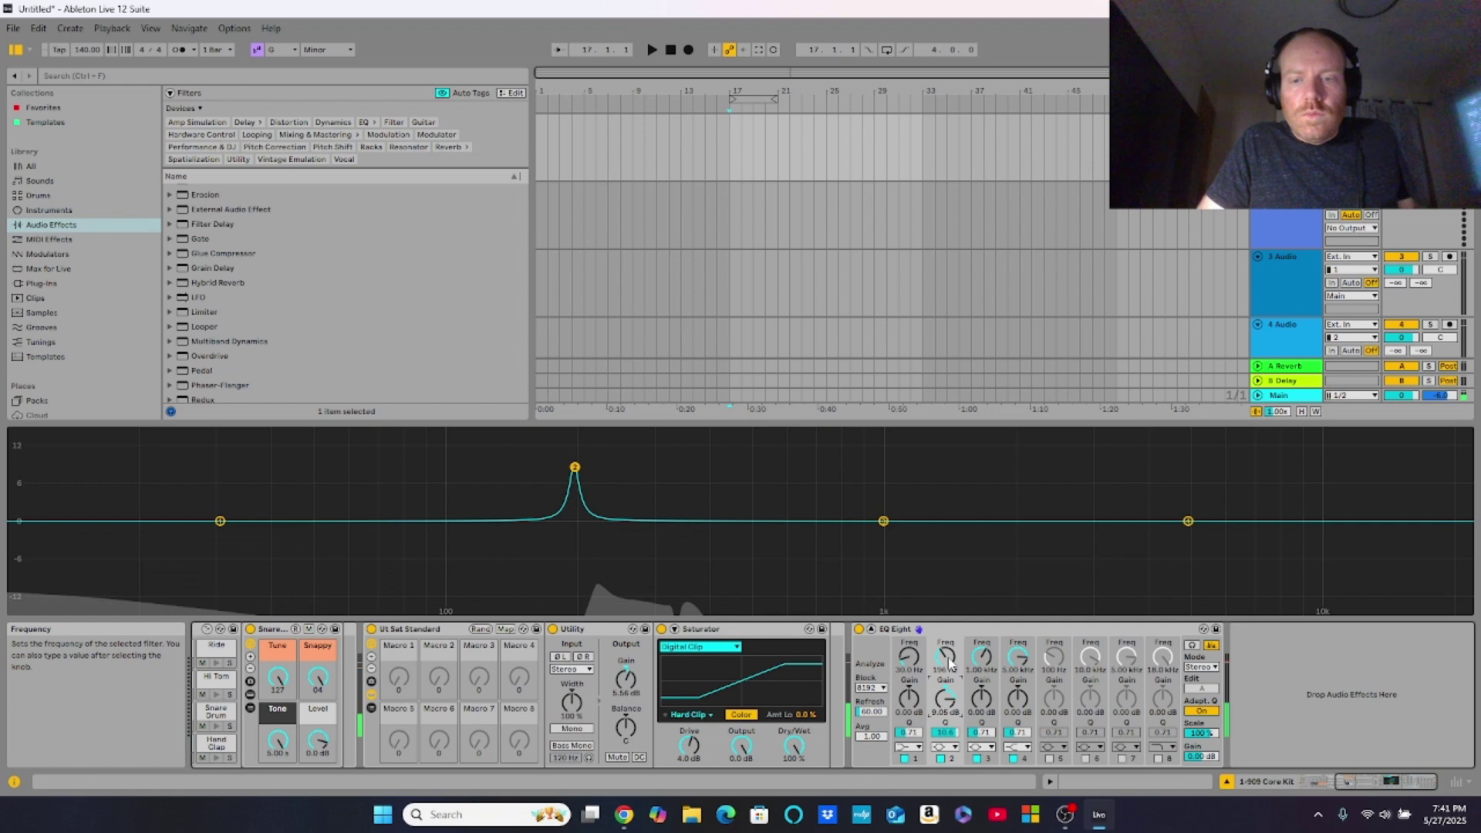
left_click_drag(945, 698, 945, 707)
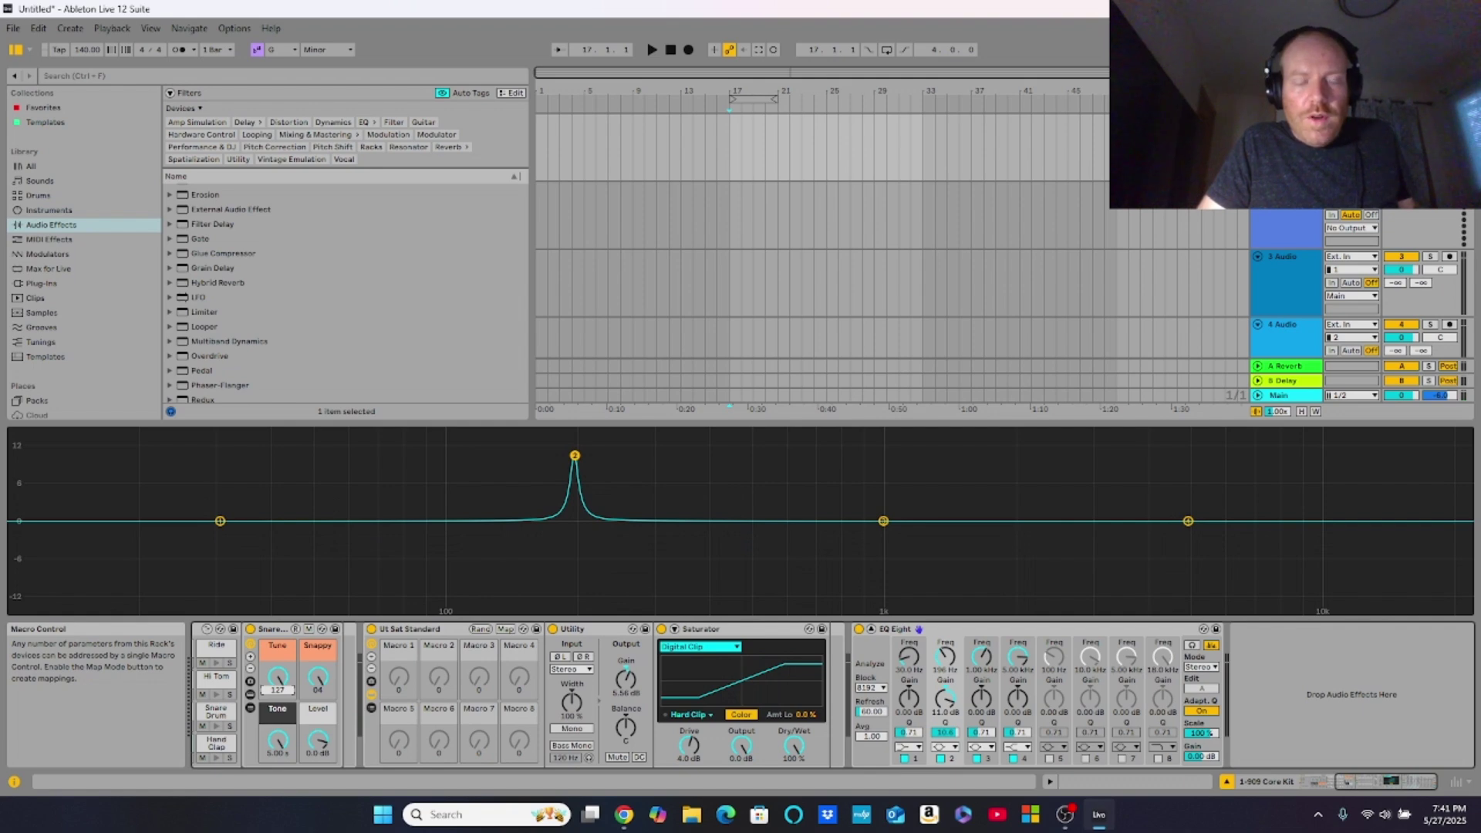
left_click_drag(277, 677, 279, 691)
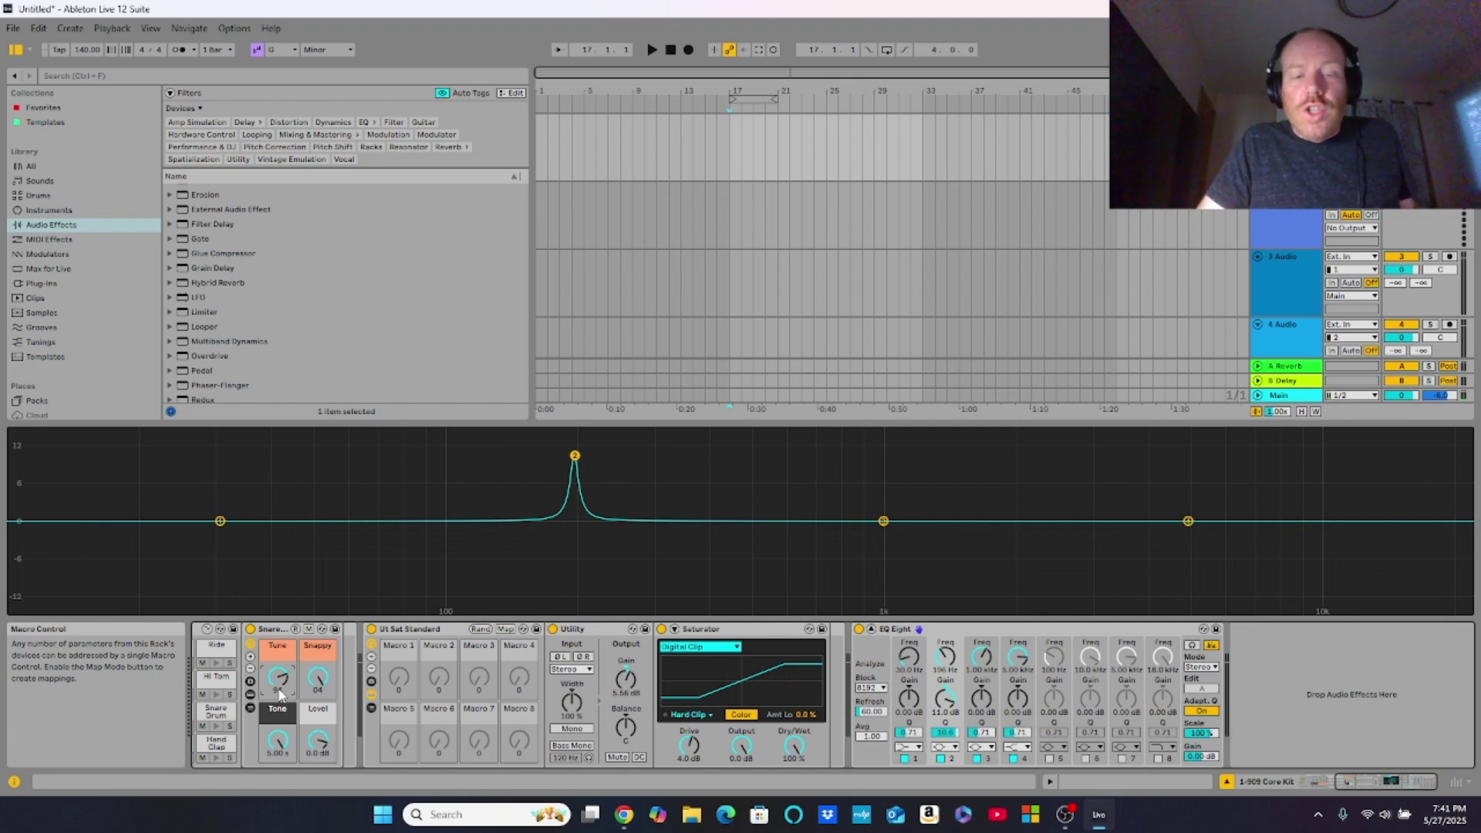
Step: For the bass drum, set EQ band 1 to a bell at 49.0 Hz with 11.4 dB gain and Q 4.72
scroll(297, 744, "up", 5)
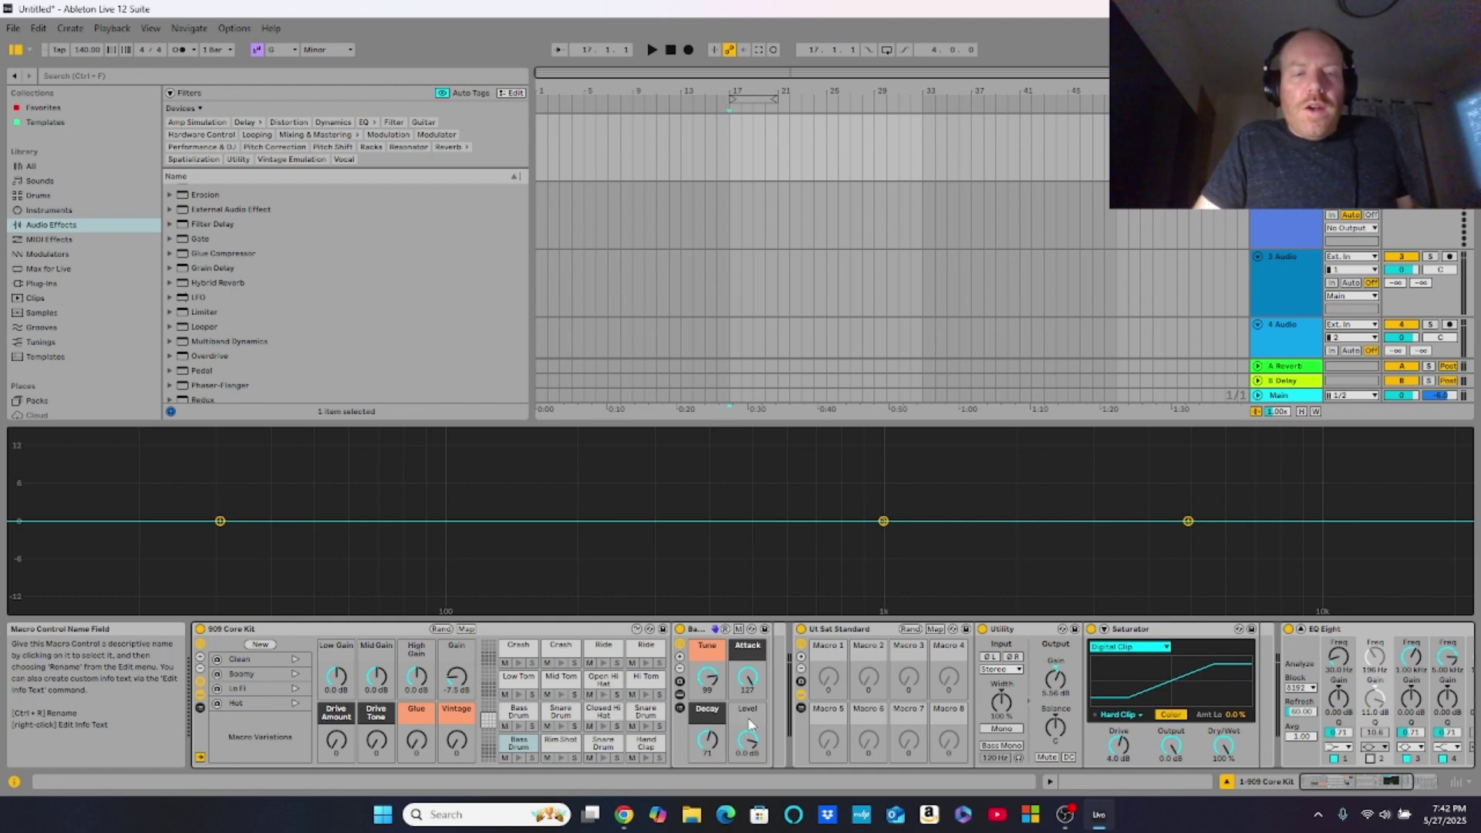
left_click(523, 743)
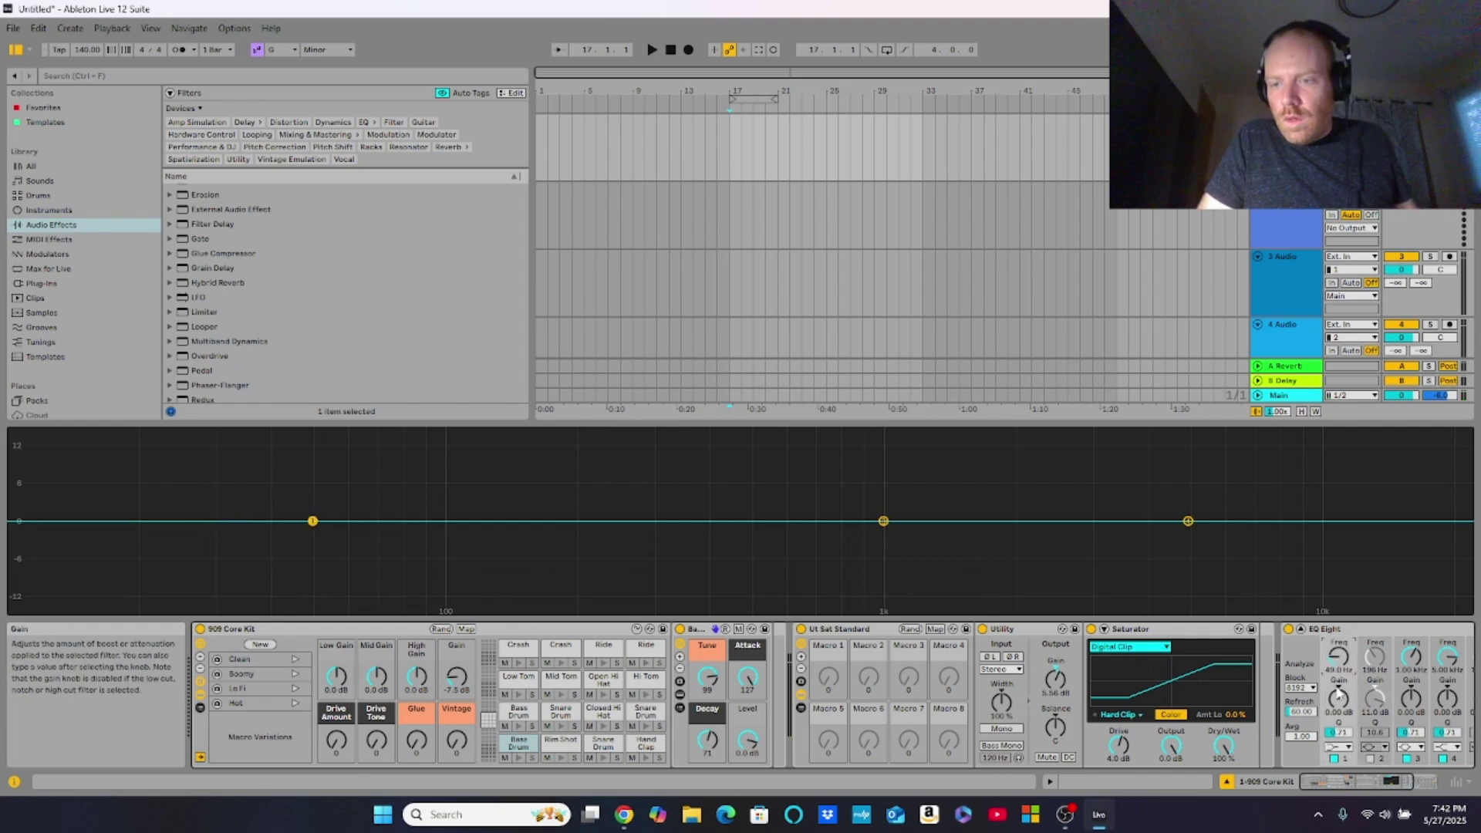
left_click_drag(1338, 698, 1338, 673)
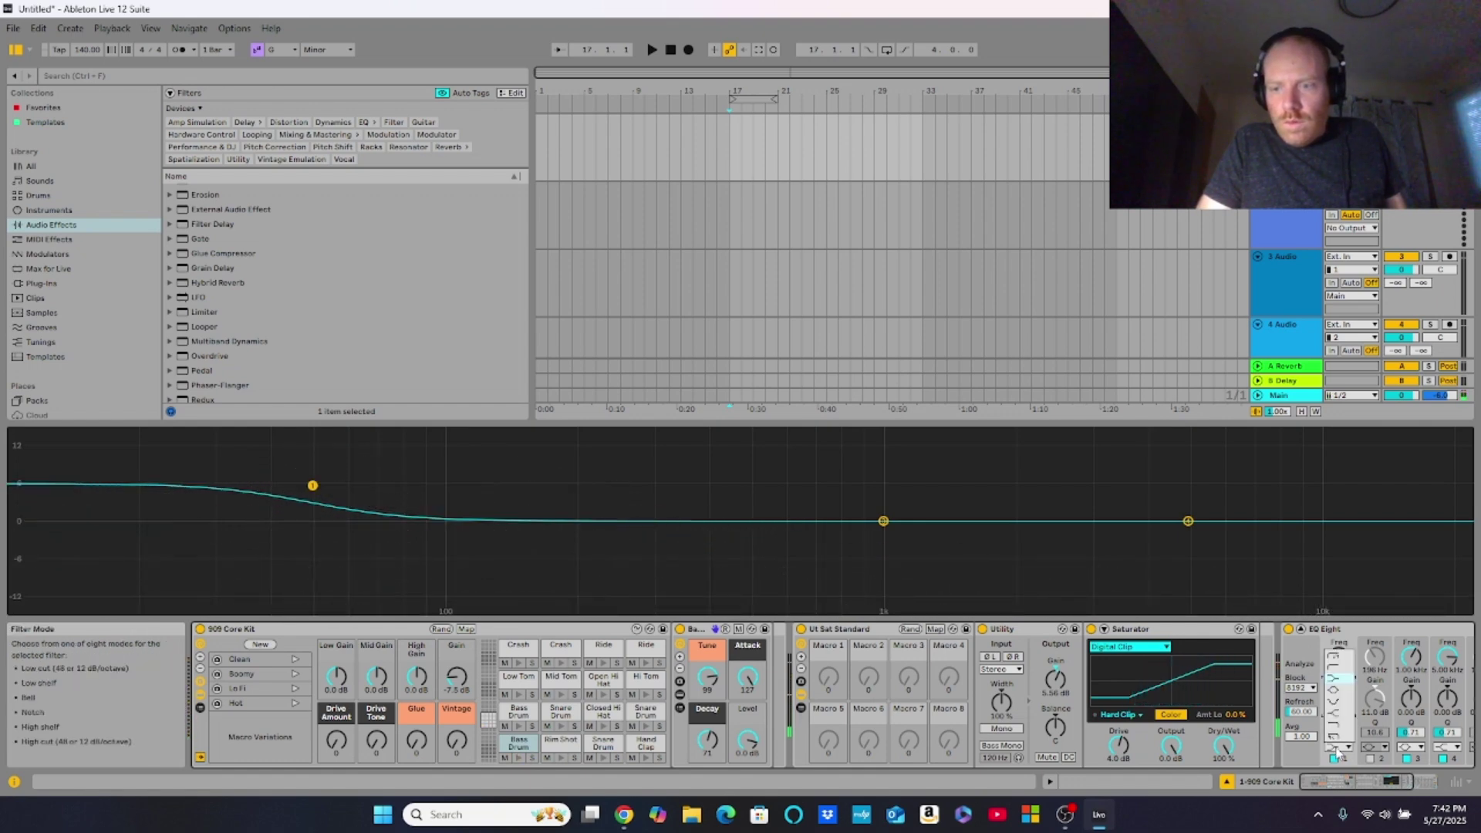
left_click(1340, 693)
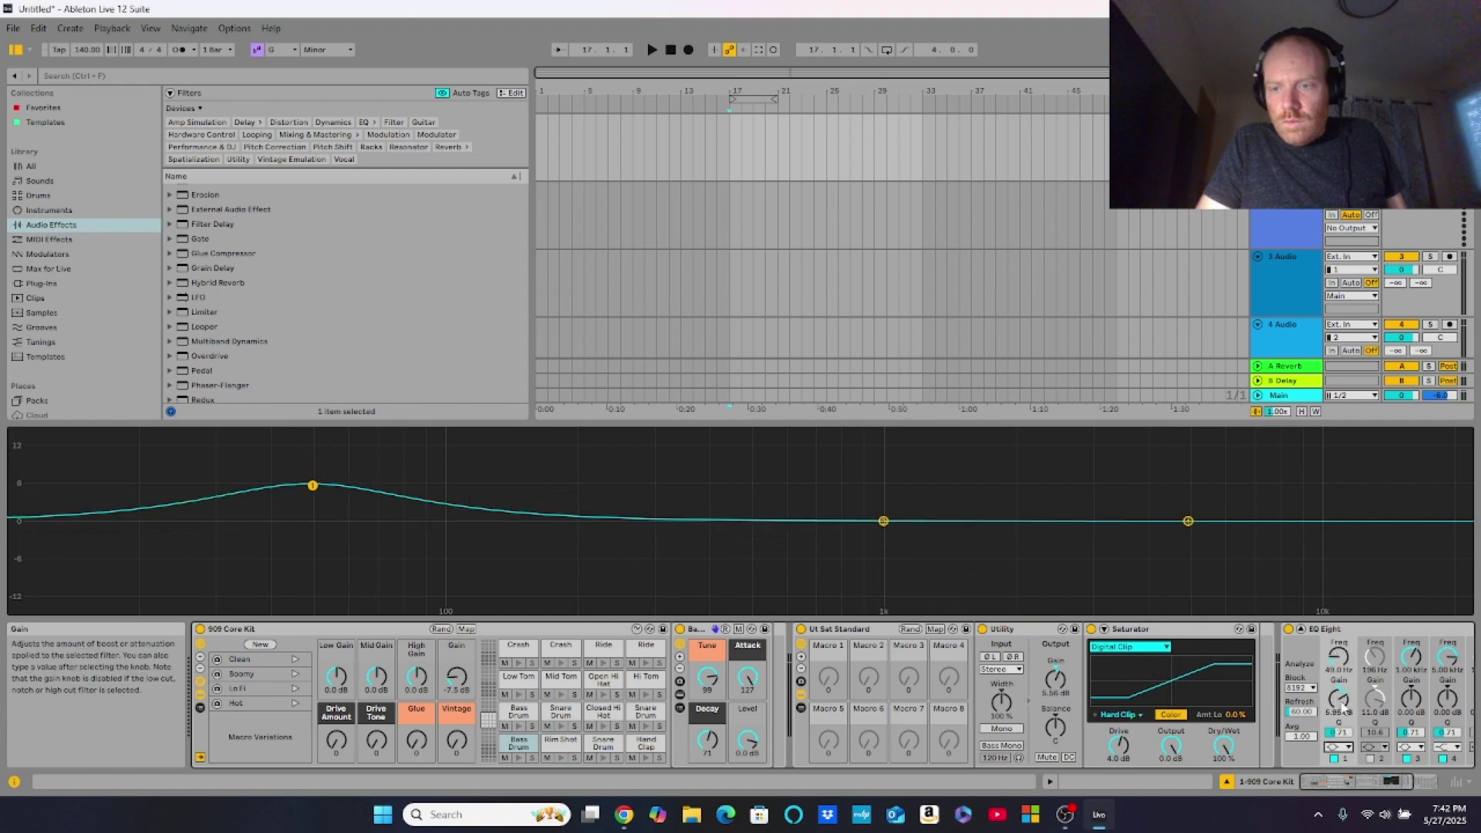
left_click_drag(1338, 732, 1341, 698)
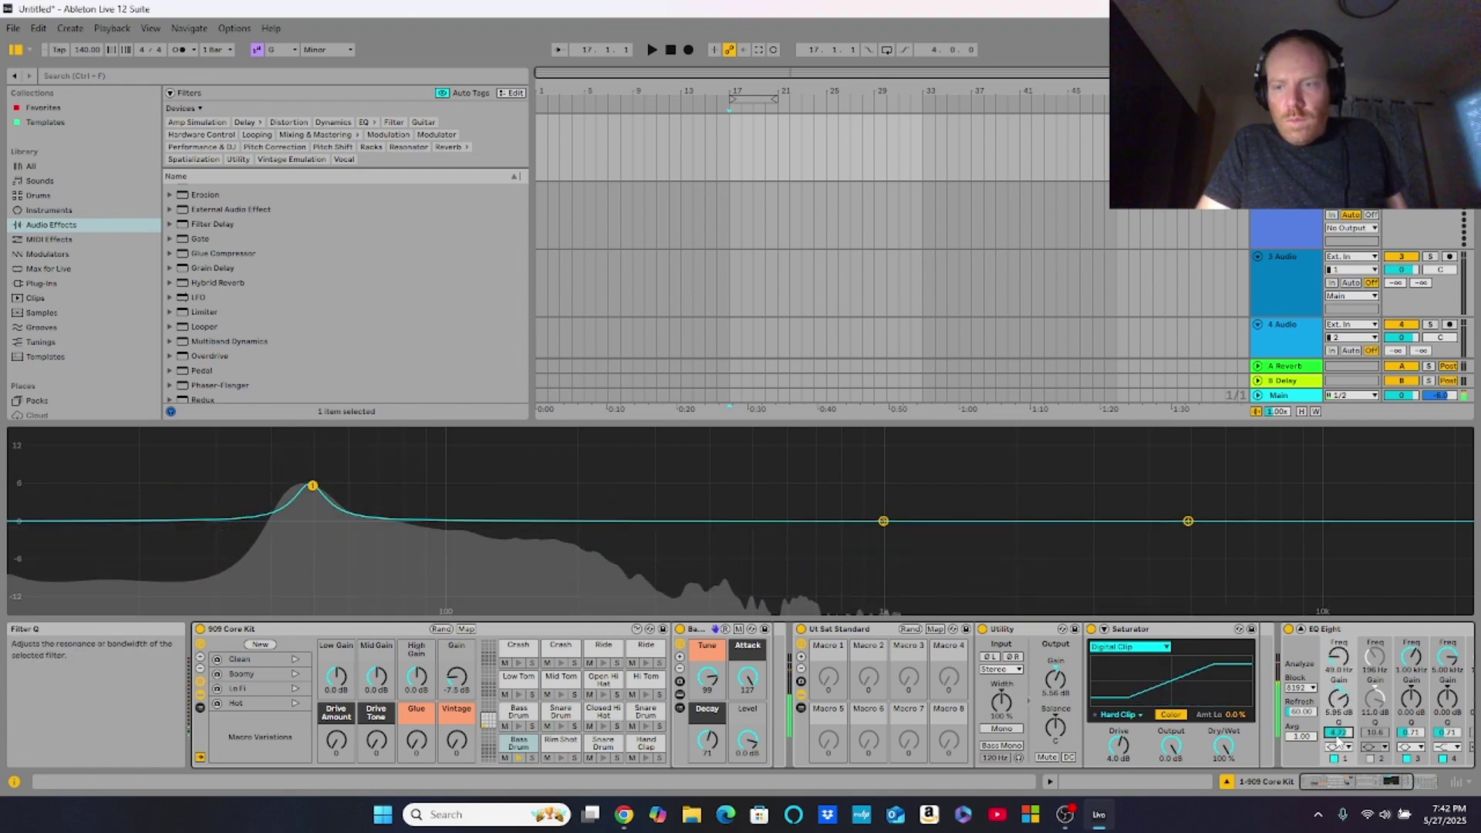
left_click_drag(1341, 698, 1340, 682)
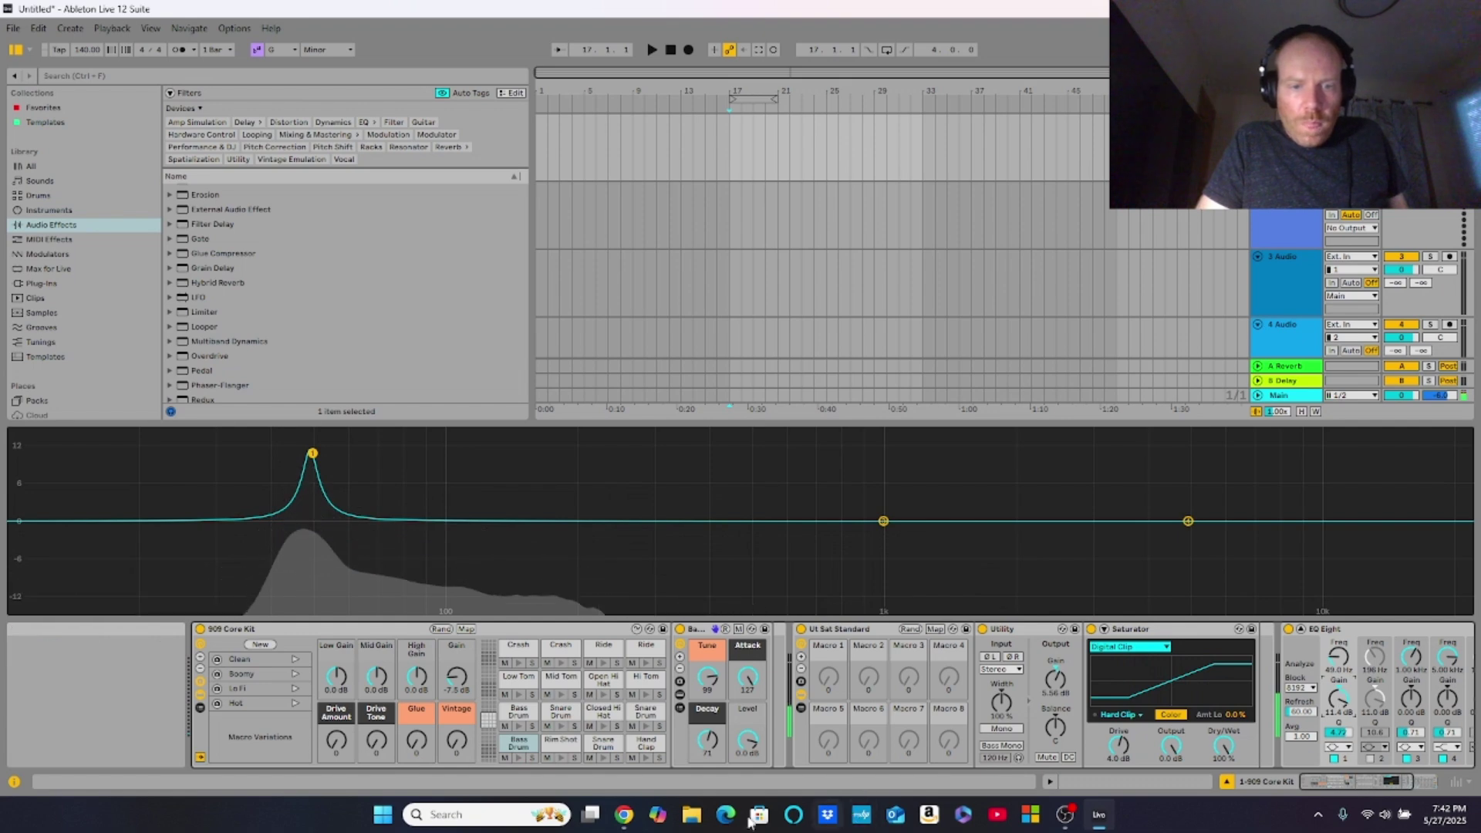
Step: Adjust the bass drum's Tune against the 49 Hz EQ peak, trying 111 and settling on 106
mouse_move(707, 678)
left_mouse_down()
mouse_move(708, 665)
mouse_move(713, 677)
left_mouse_up()
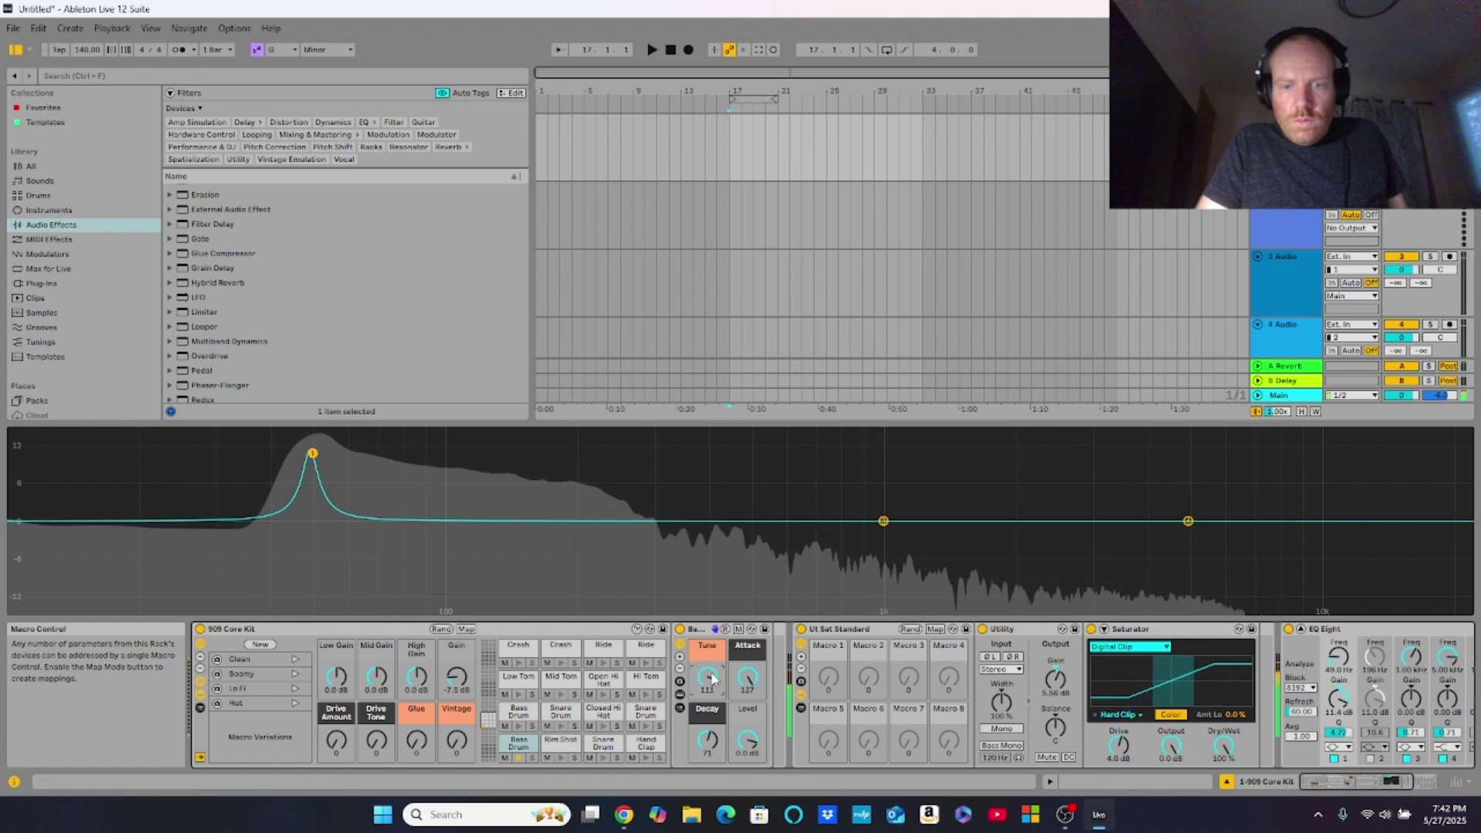
scroll(949, 680, "right", 5)
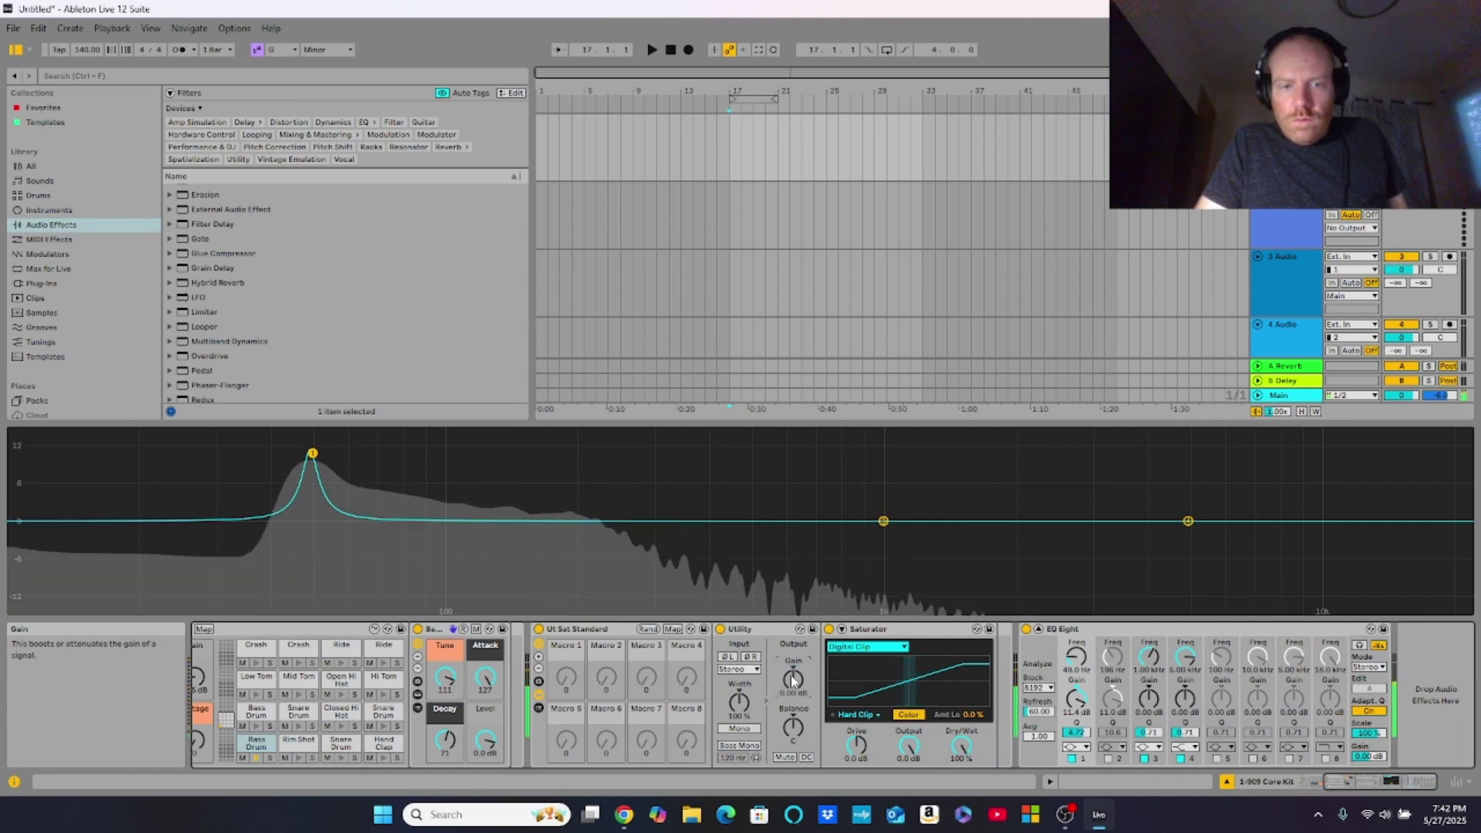
left_click_drag(445, 678, 445, 681)
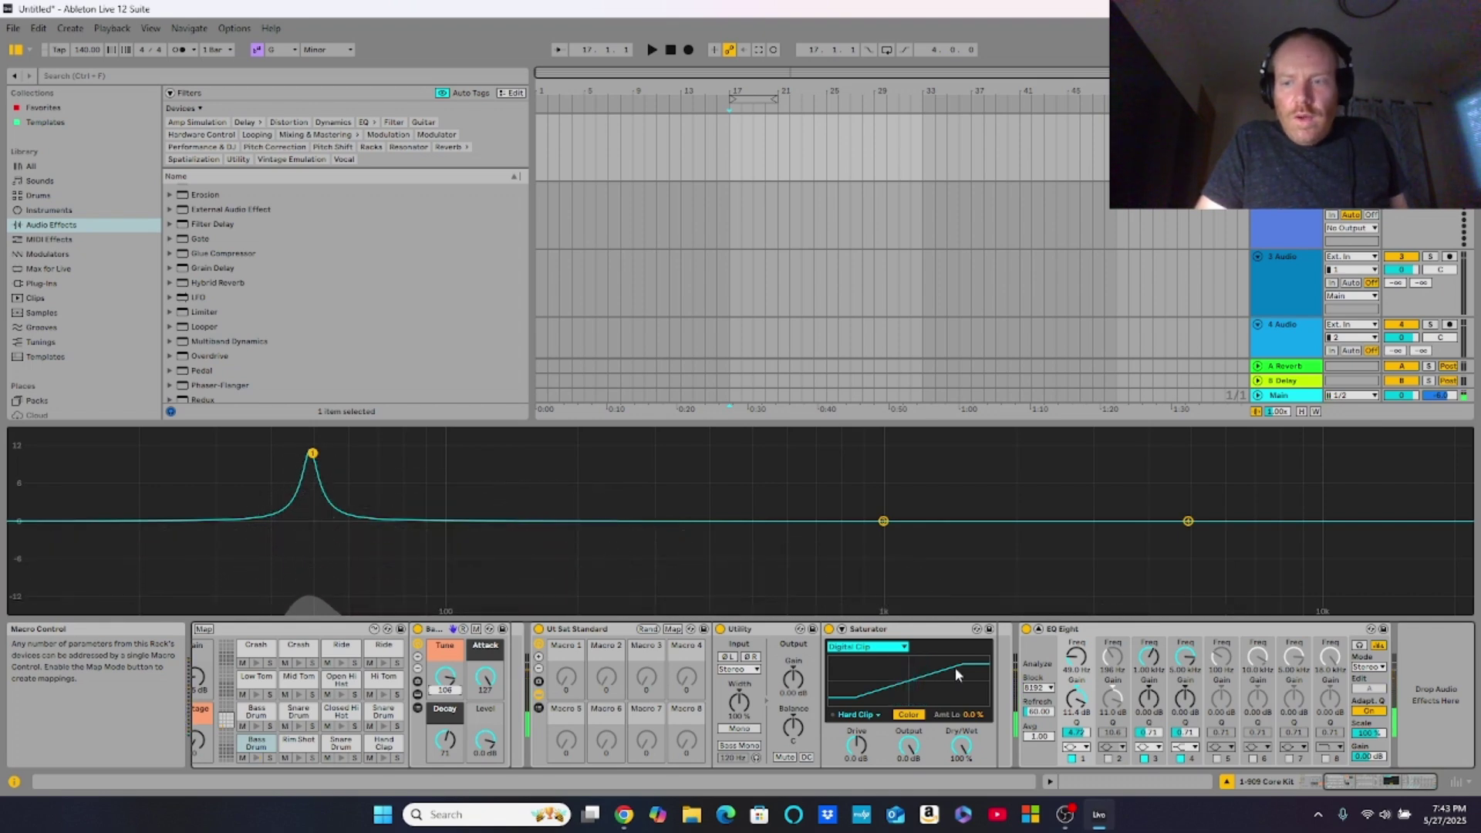
Step: Enable EQ band 8 as a 48 dB/octave high cut at about 486 Hz with Q about 0.29
left_click(1328, 758)
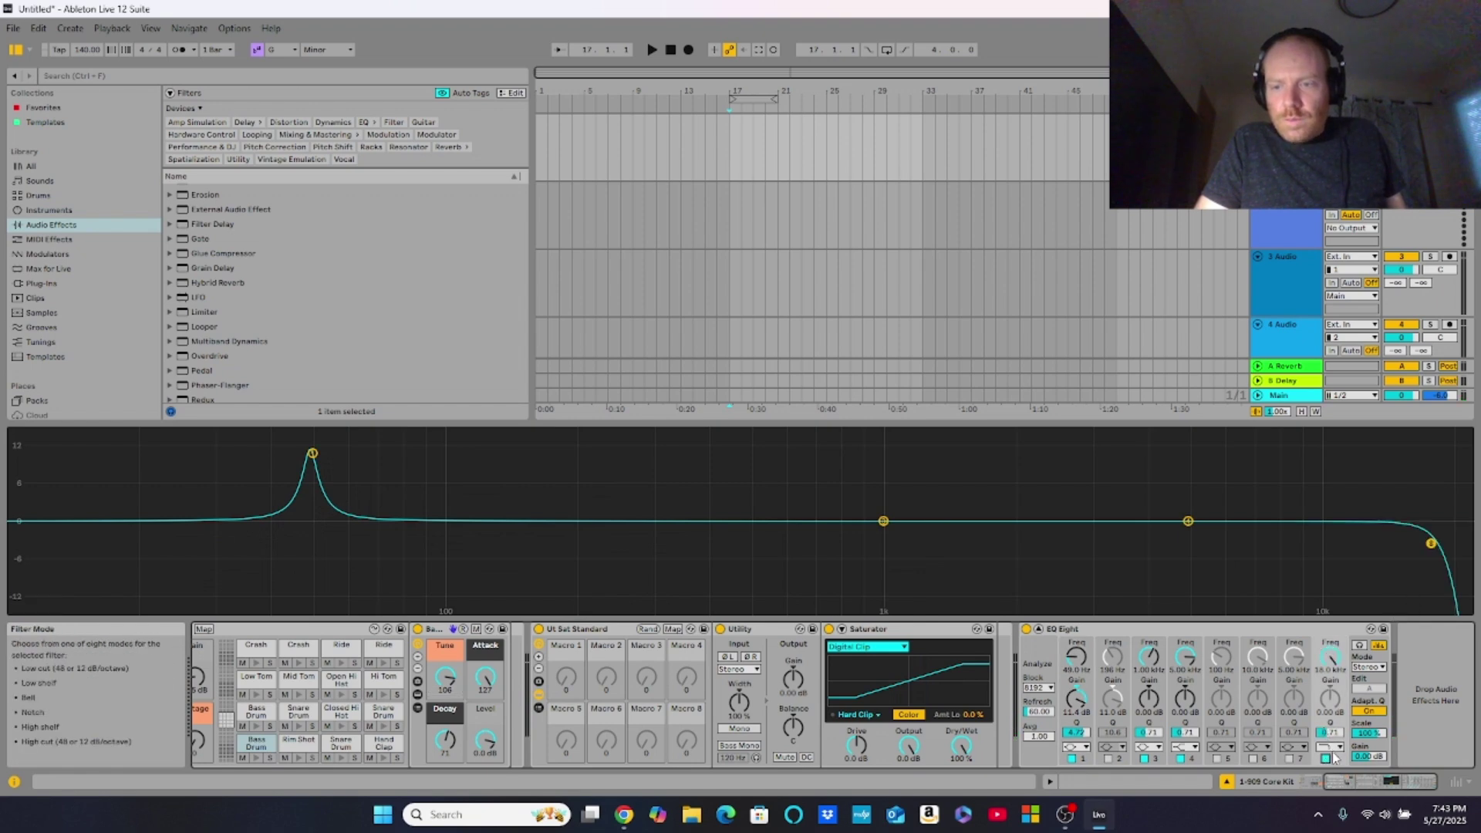
left_click(1327, 737)
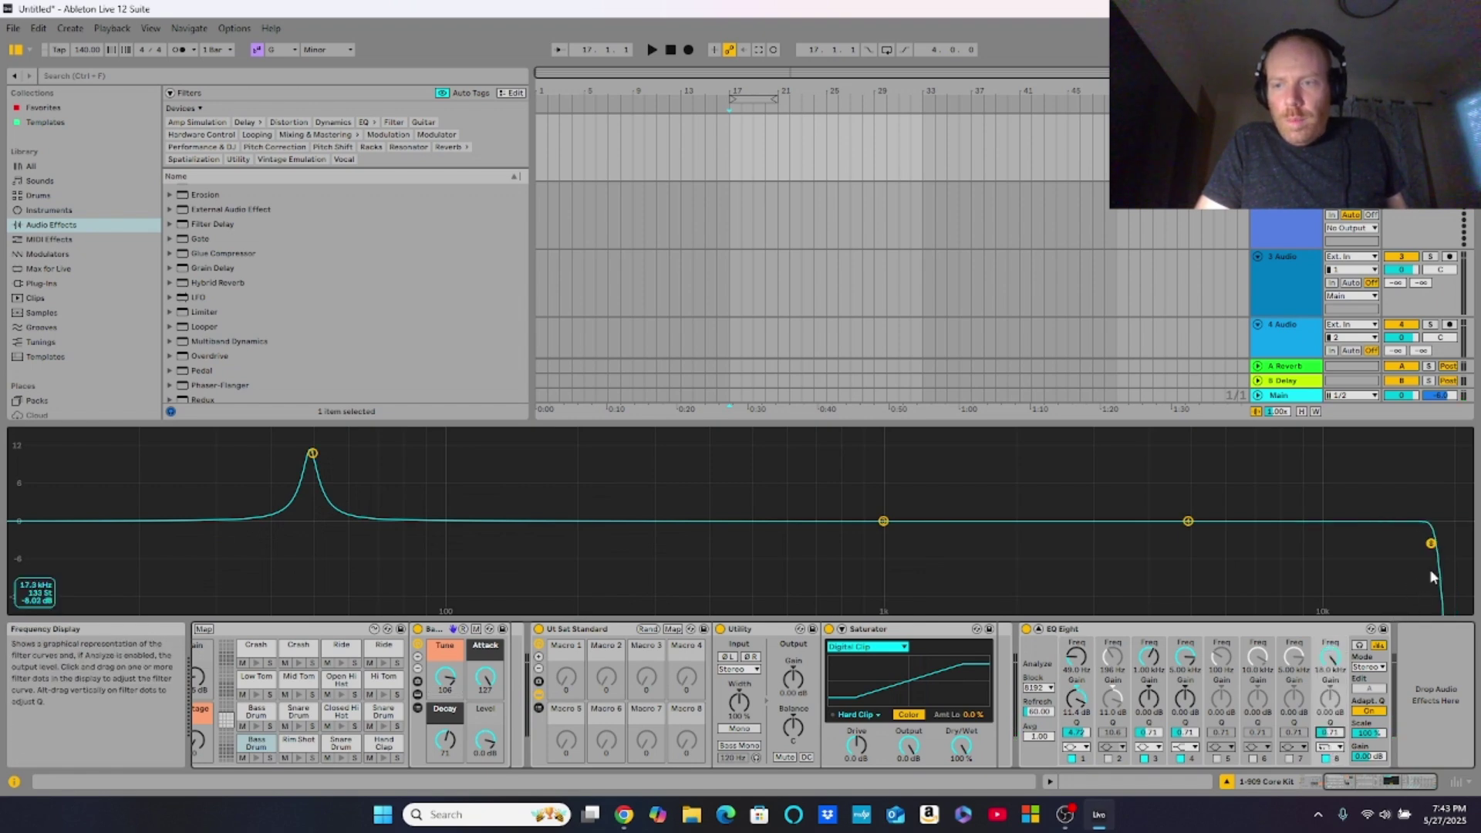
left_click_drag(1432, 547, 748, 579)
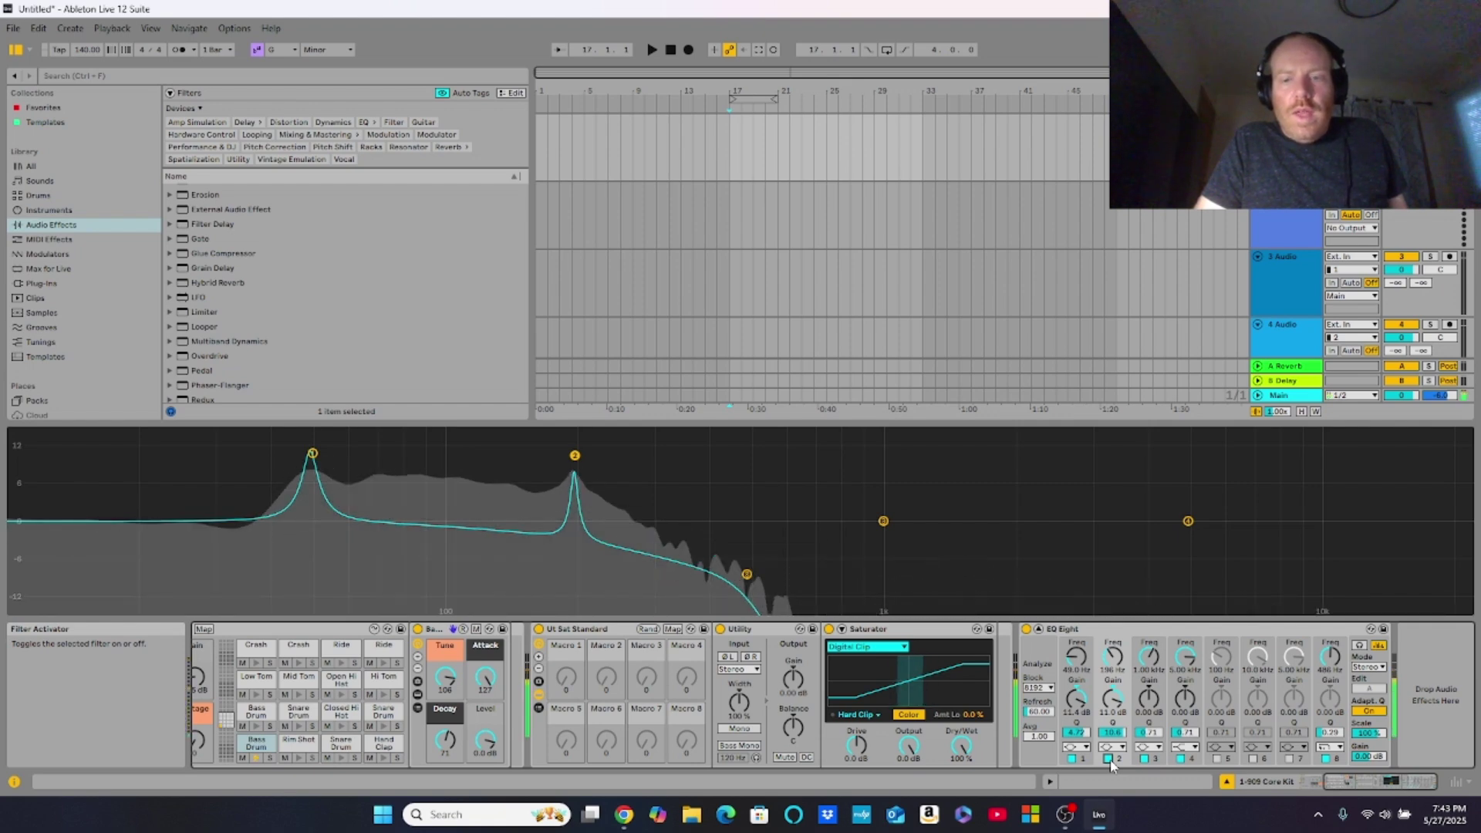
Step: Switch off EQ band 2 and raise the bass drum's Decay to 97
left_click(1111, 761)
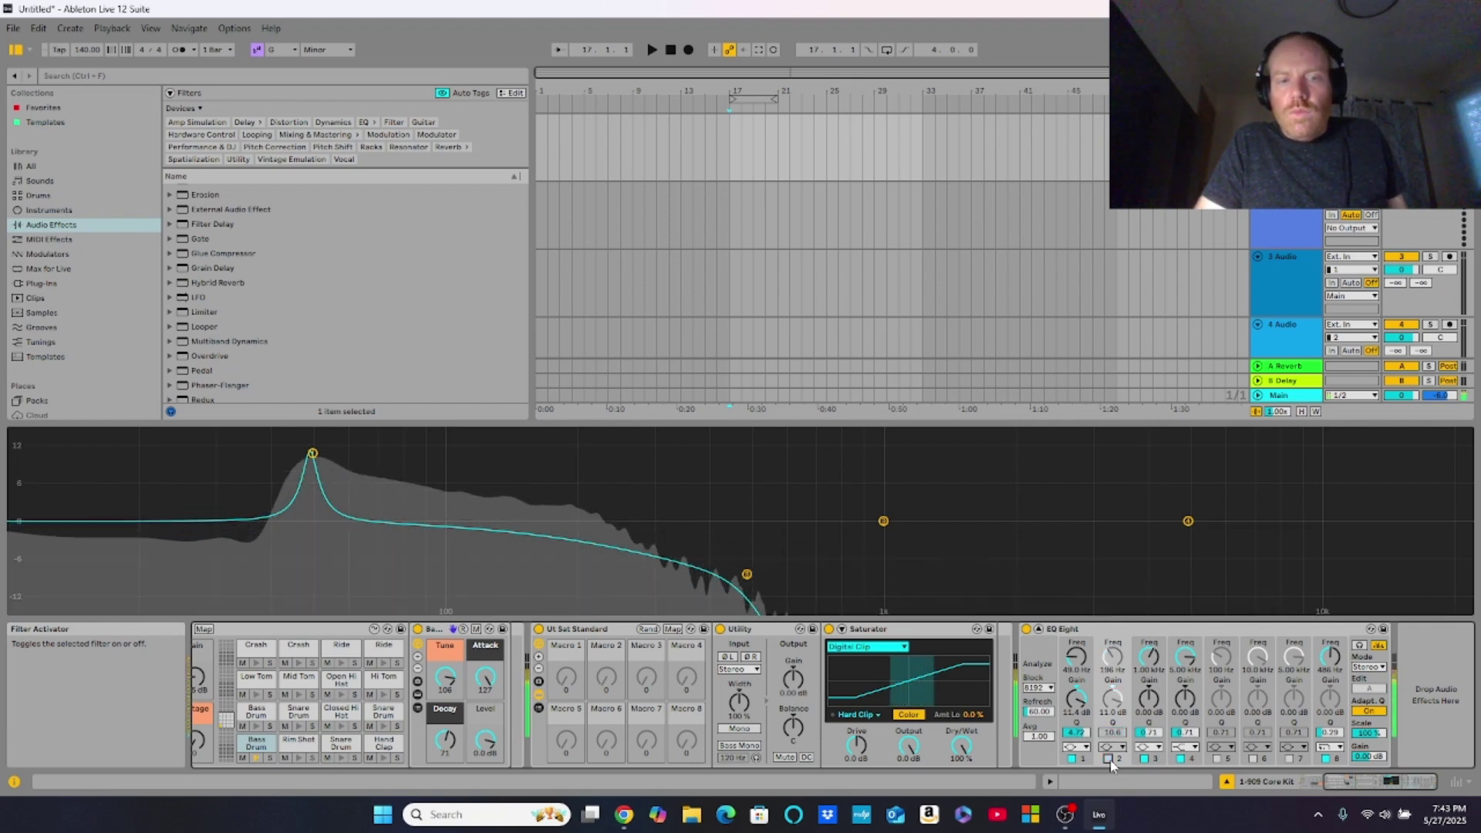
mouse_move(445, 739)
left_mouse_down()
mouse_move(446, 715)
mouse_move(448, 742)
left_mouse_up()
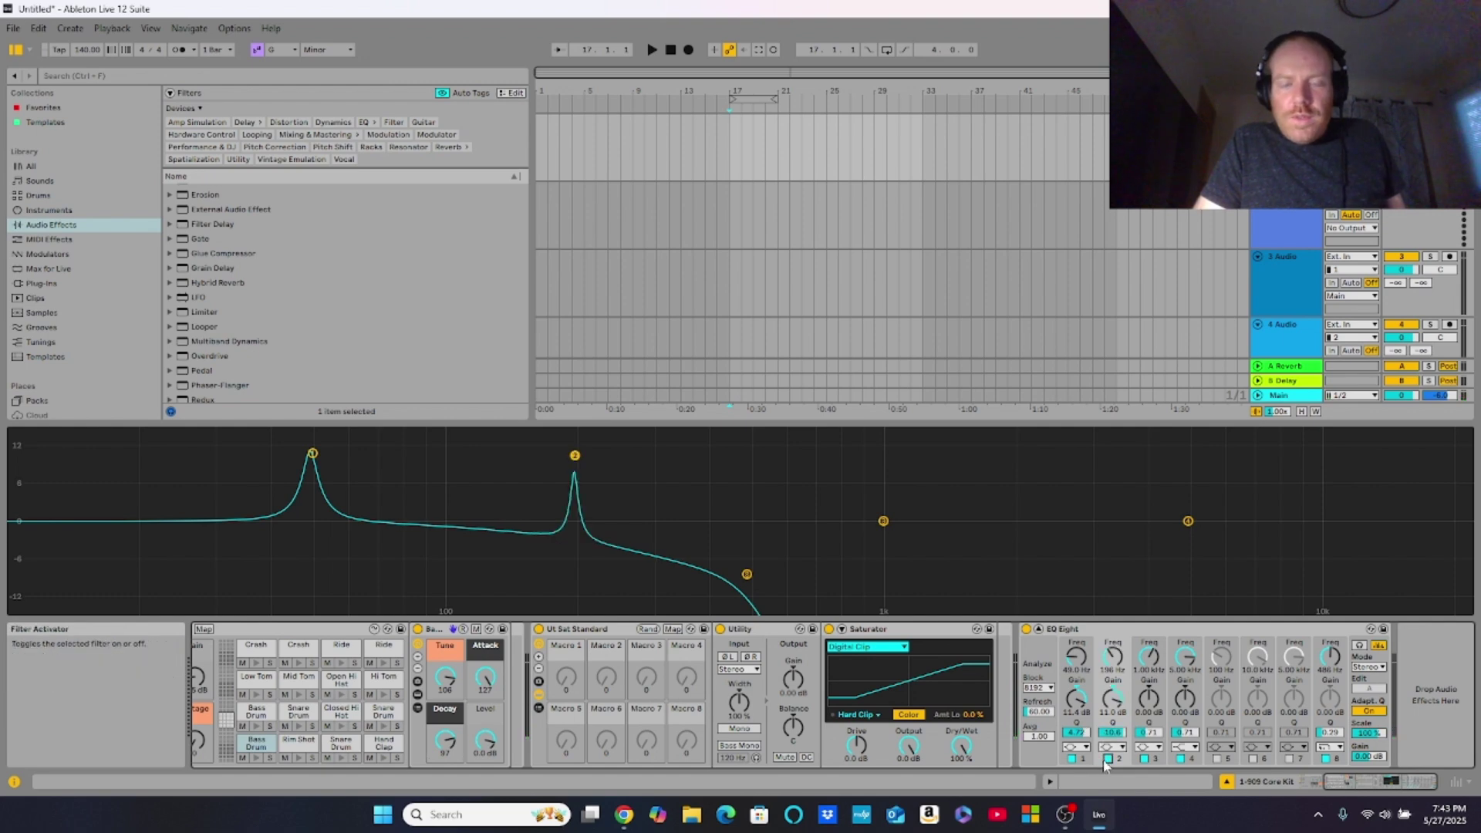
Step: For the snare drum, switch off EQ band 1 and set band 2 to 13.3 dB gain with Q 4.72
left_click(1071, 759)
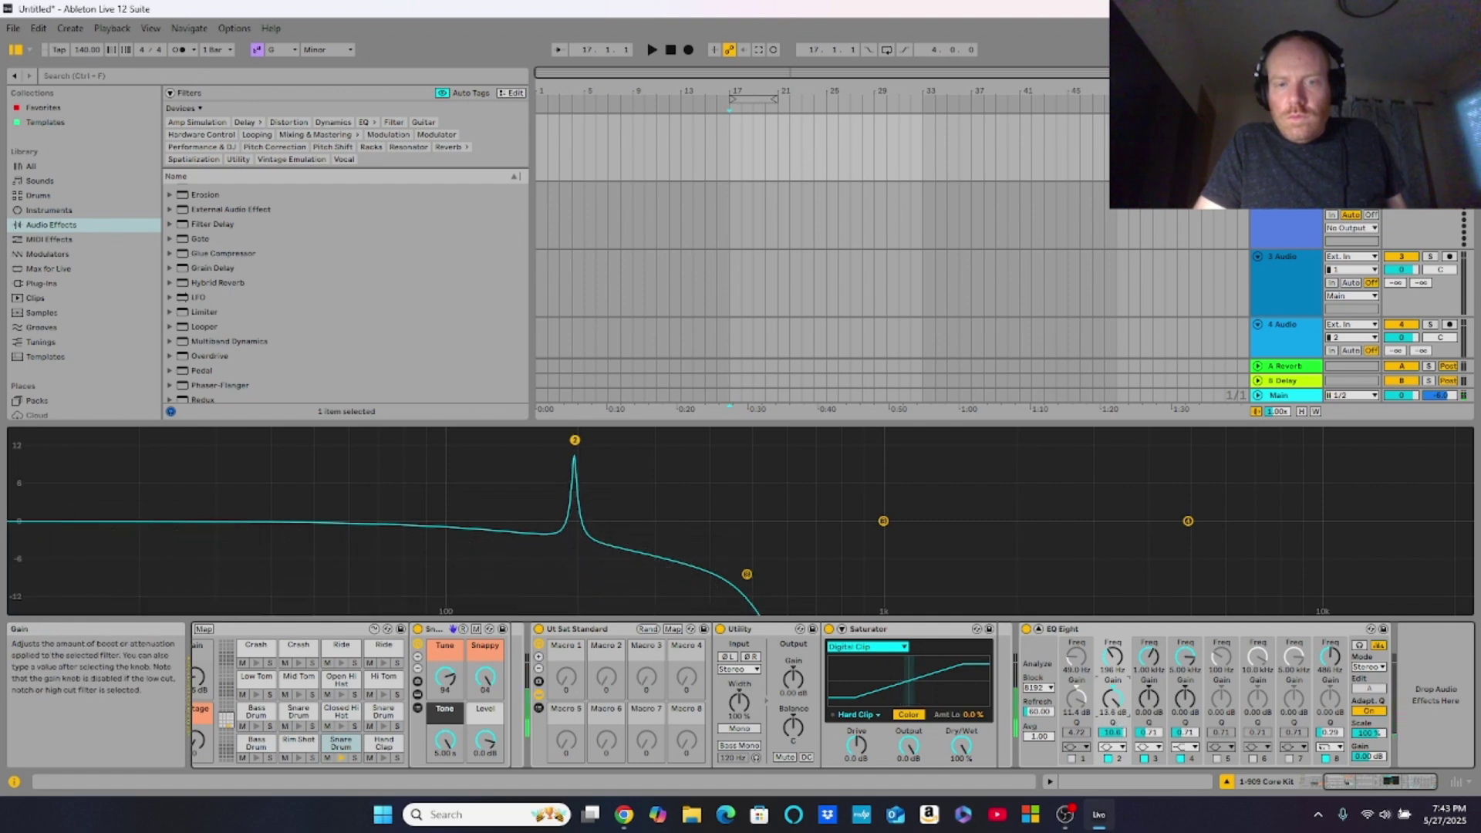
left_click_drag(1113, 698, 1113, 689)
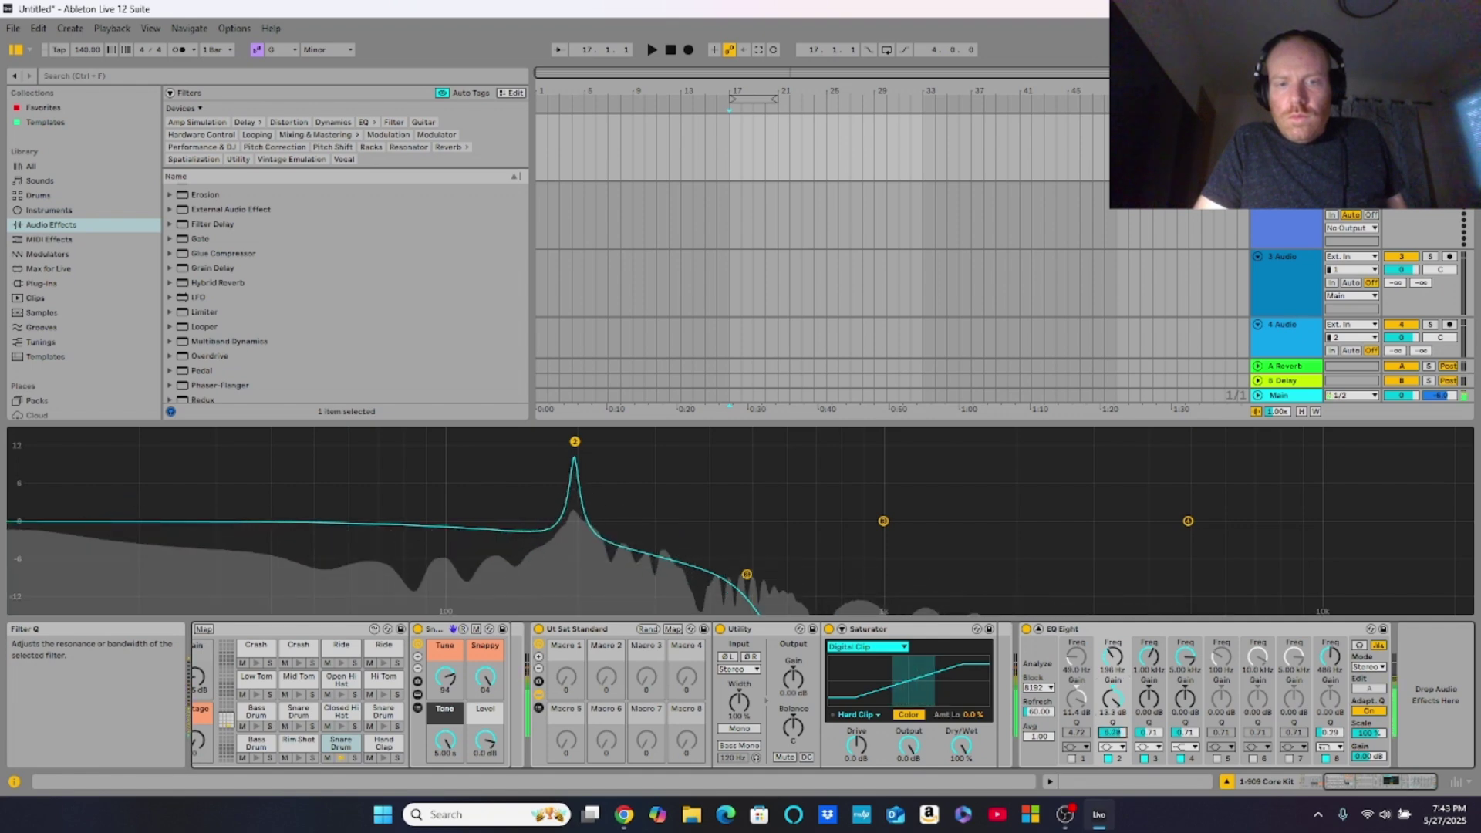
left_click_drag(1112, 732, 1115, 740)
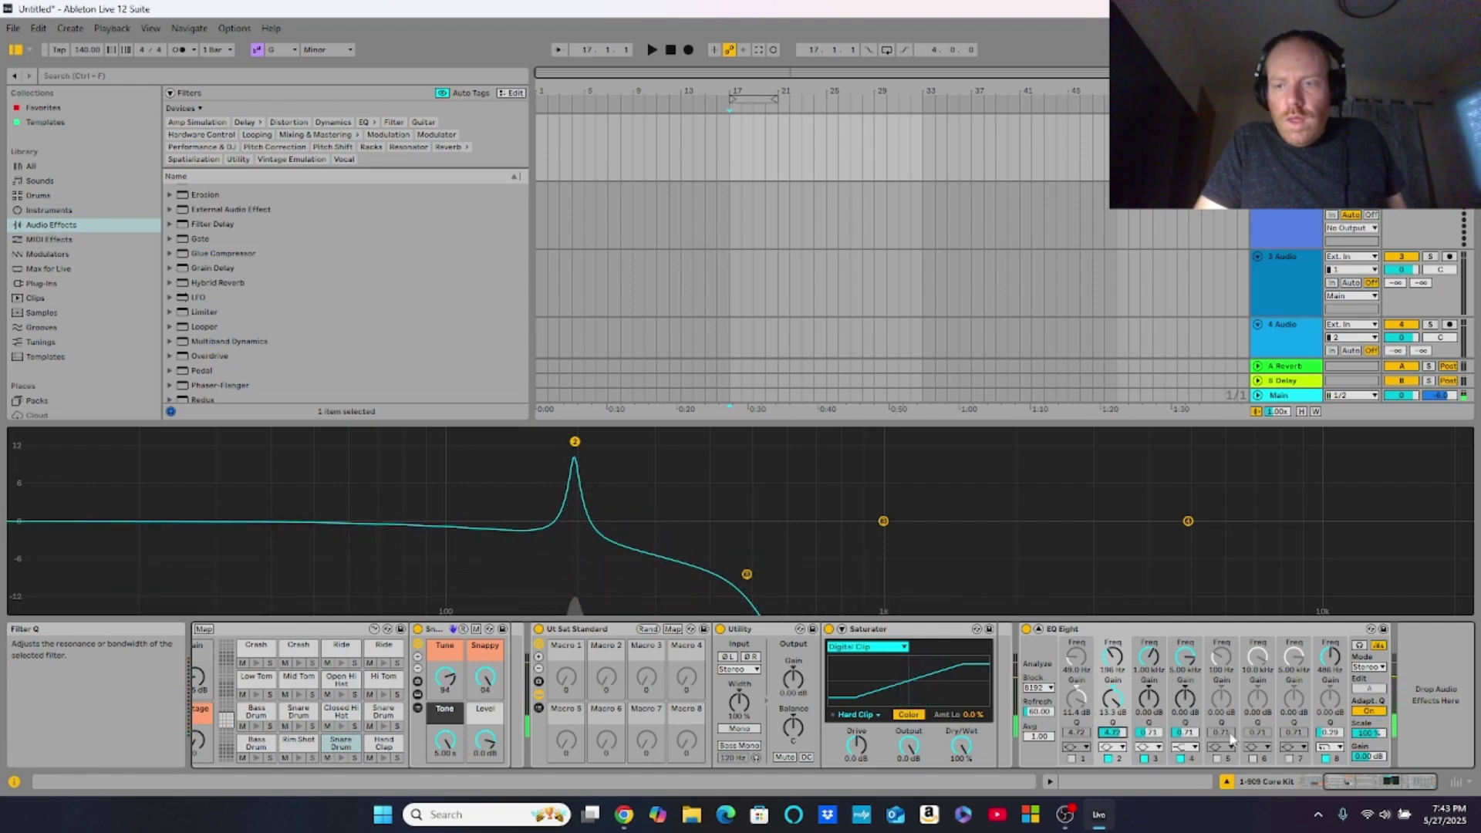
Step: Compare the snare drum's sound with EQ band 2's boost and band 8's high cut each switched off and on
left_click(1327, 758)
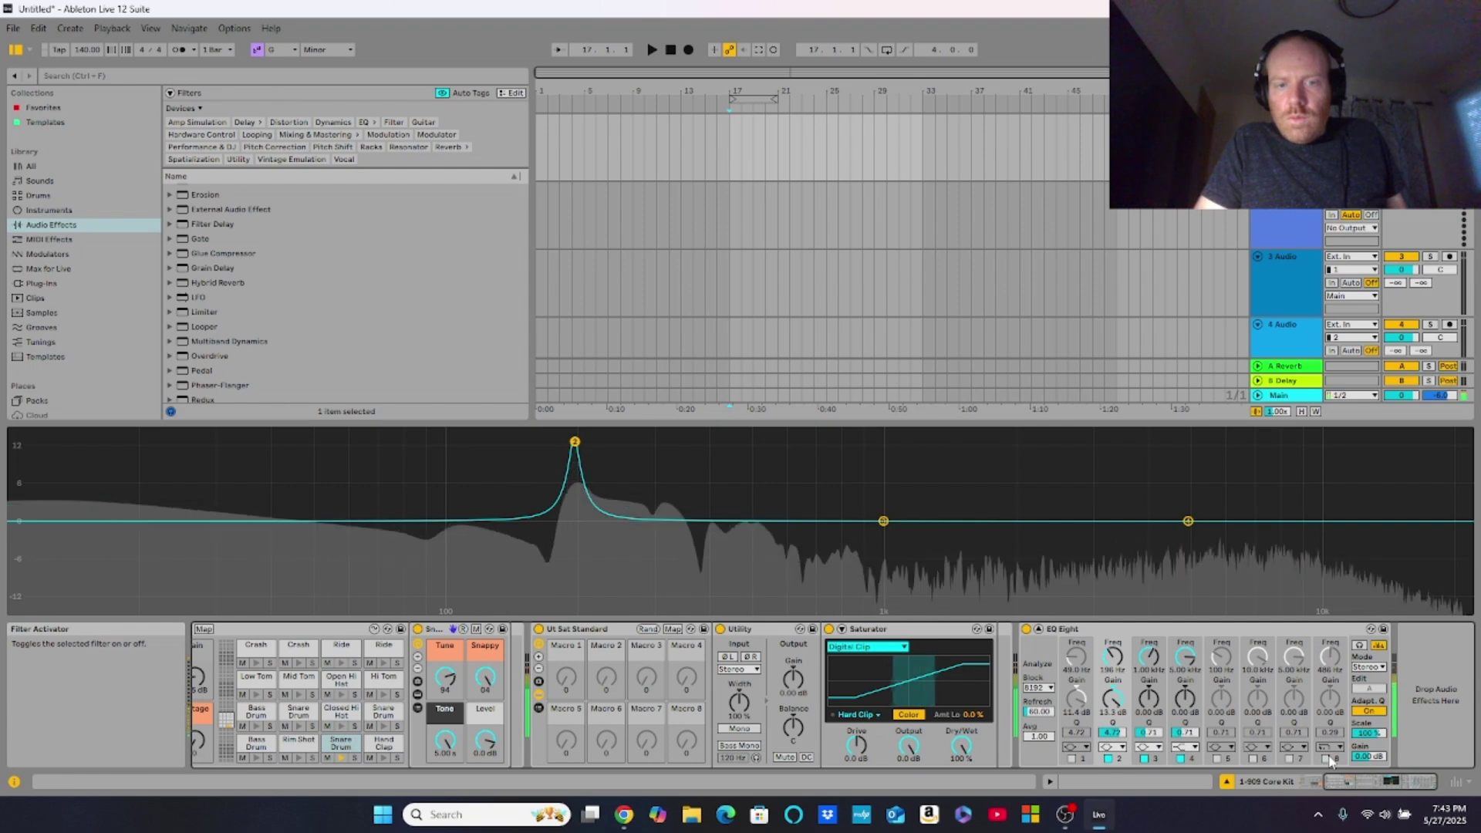
left_click(1071, 759)
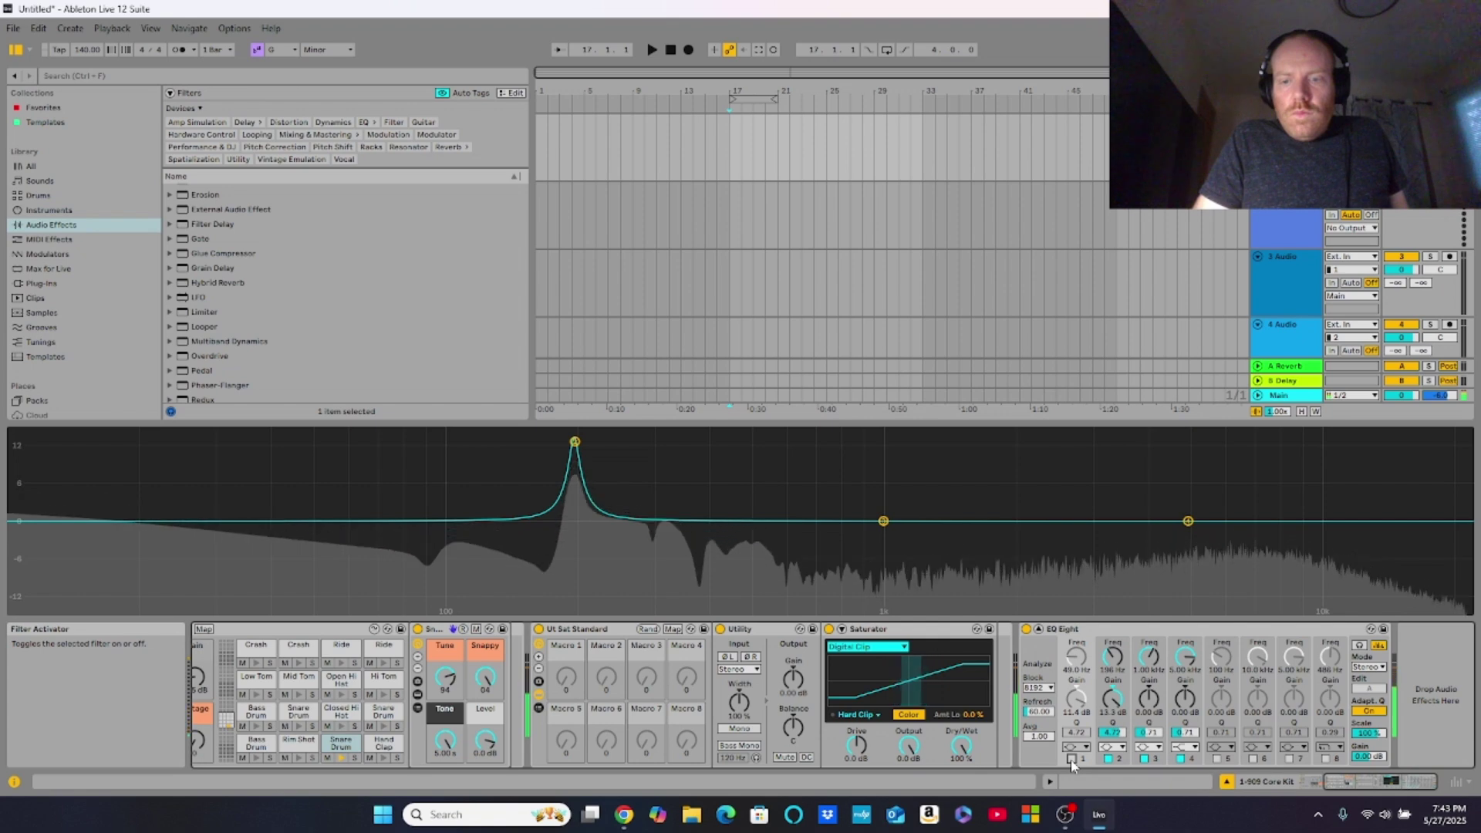
left_click(1112, 762)
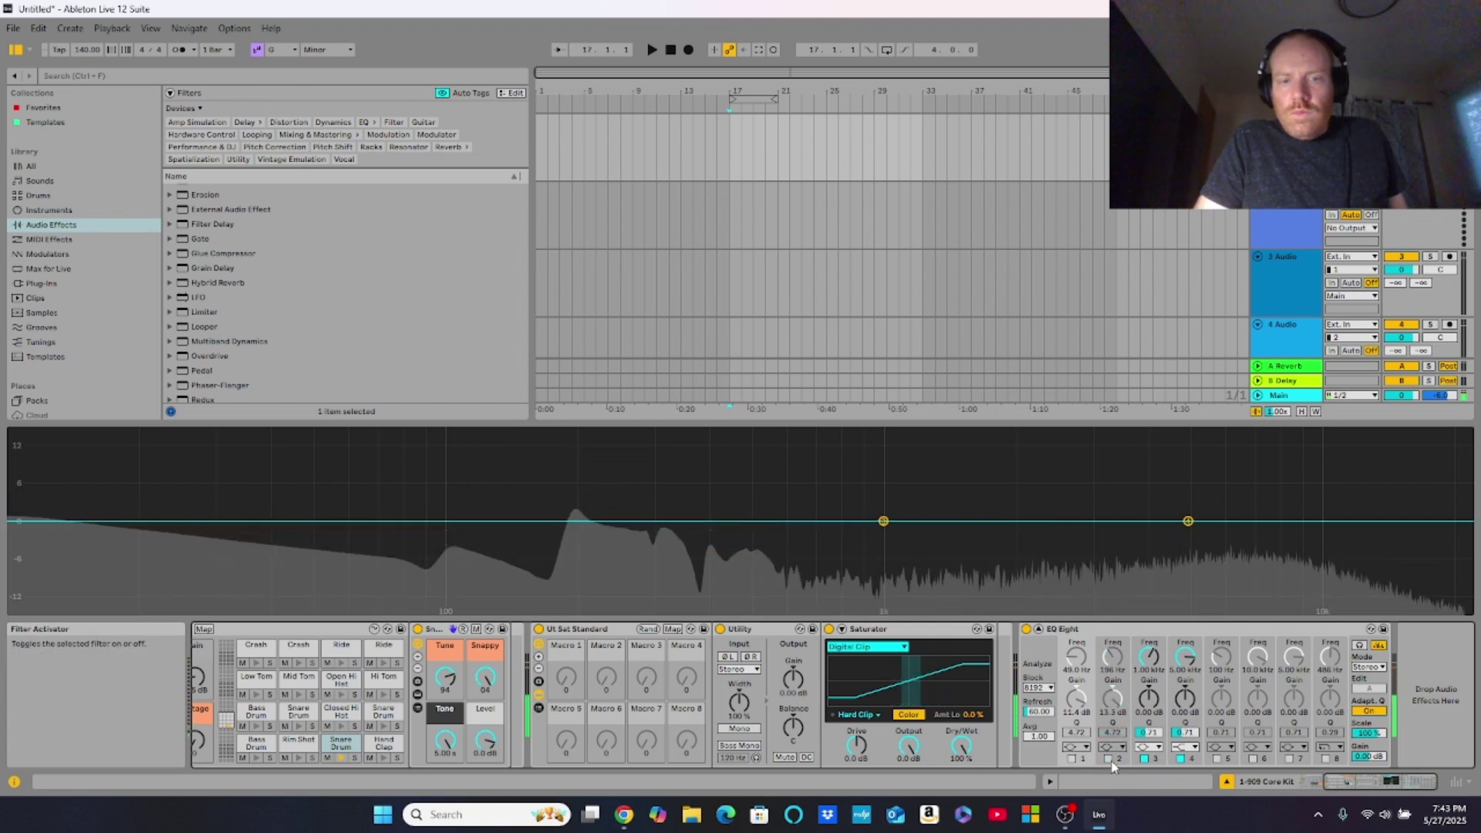
left_click(1111, 762)
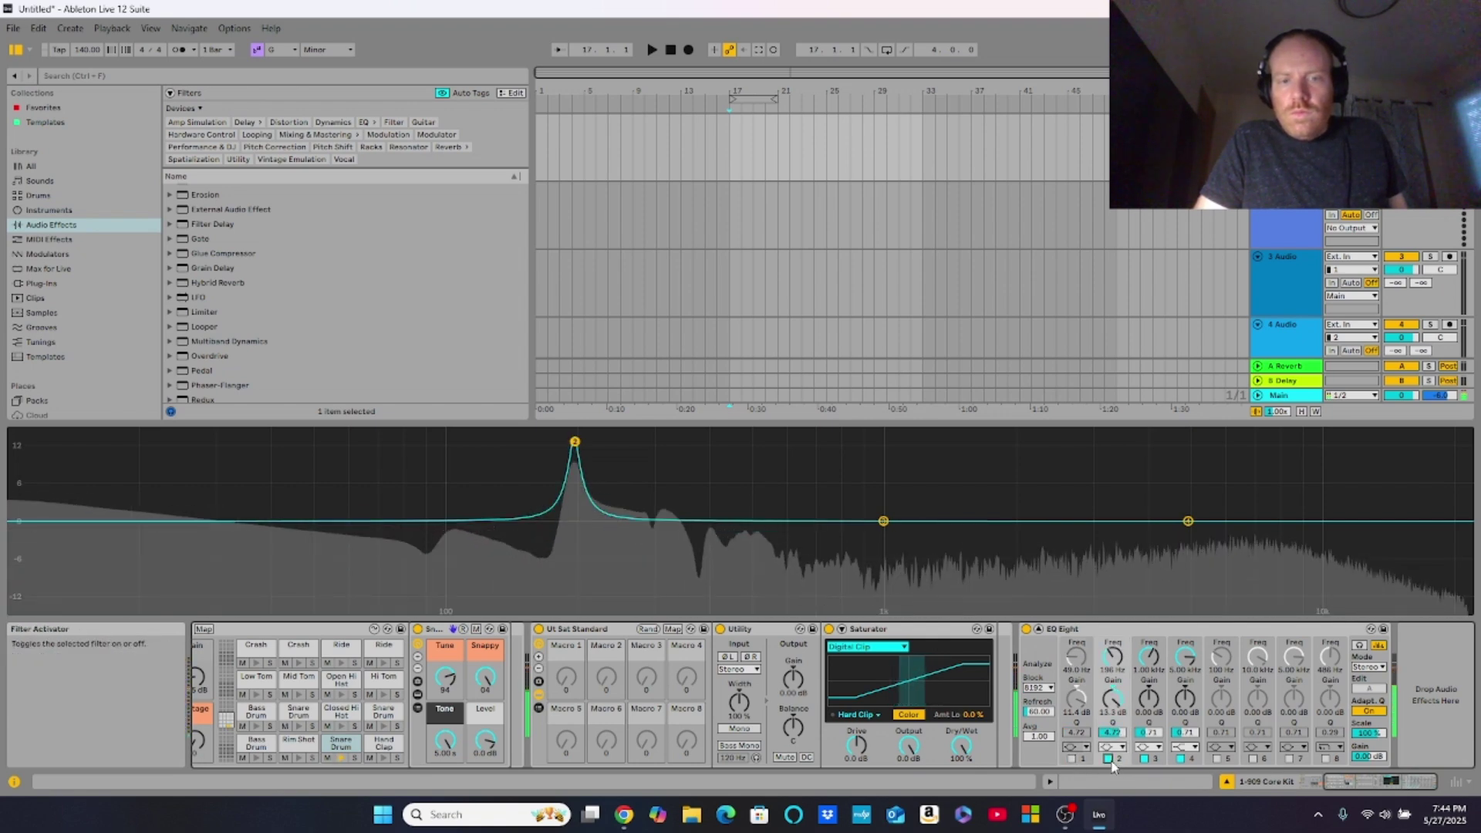
left_click(1111, 763)
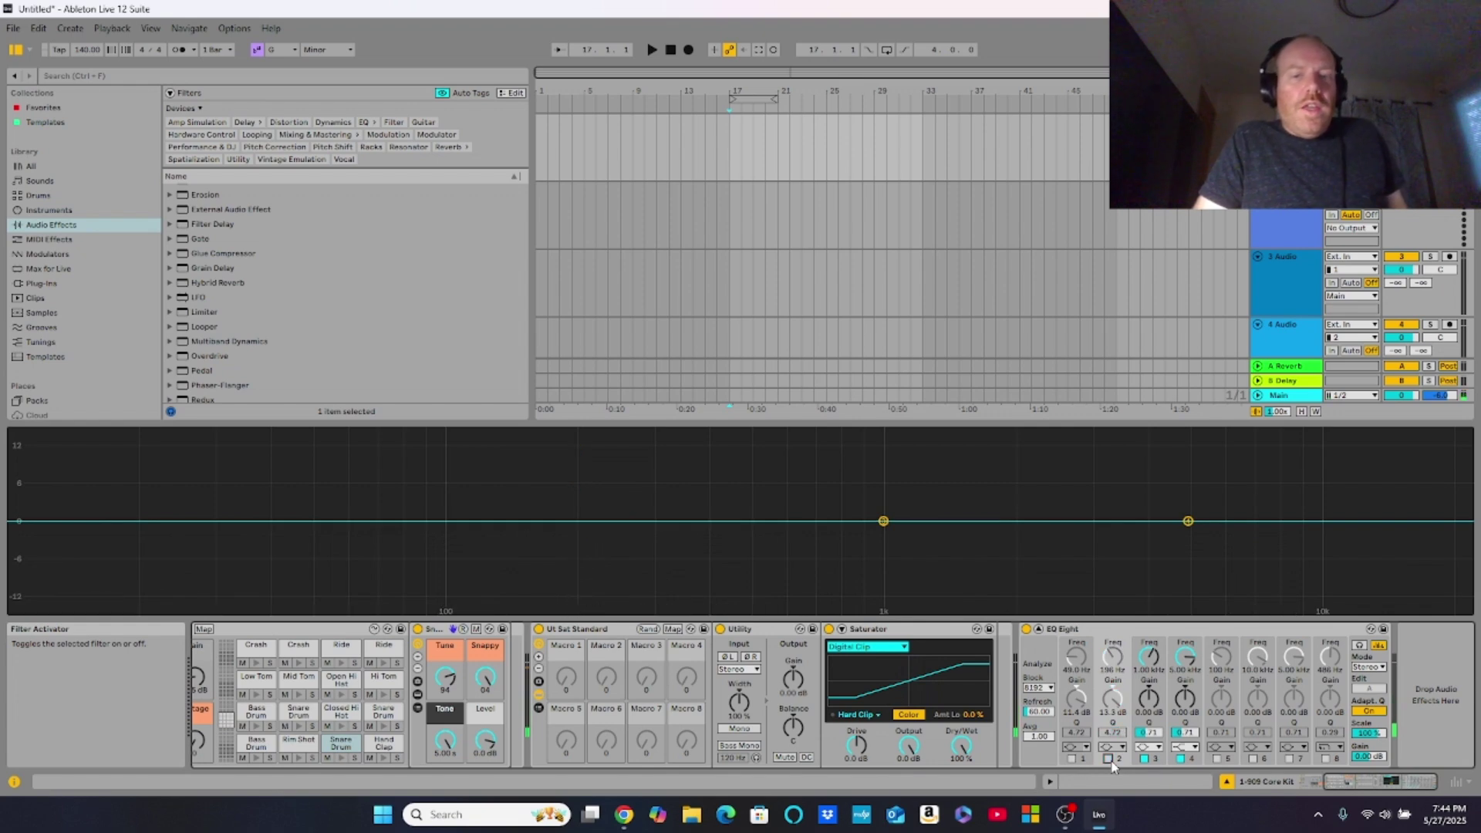
left_click(1111, 762)
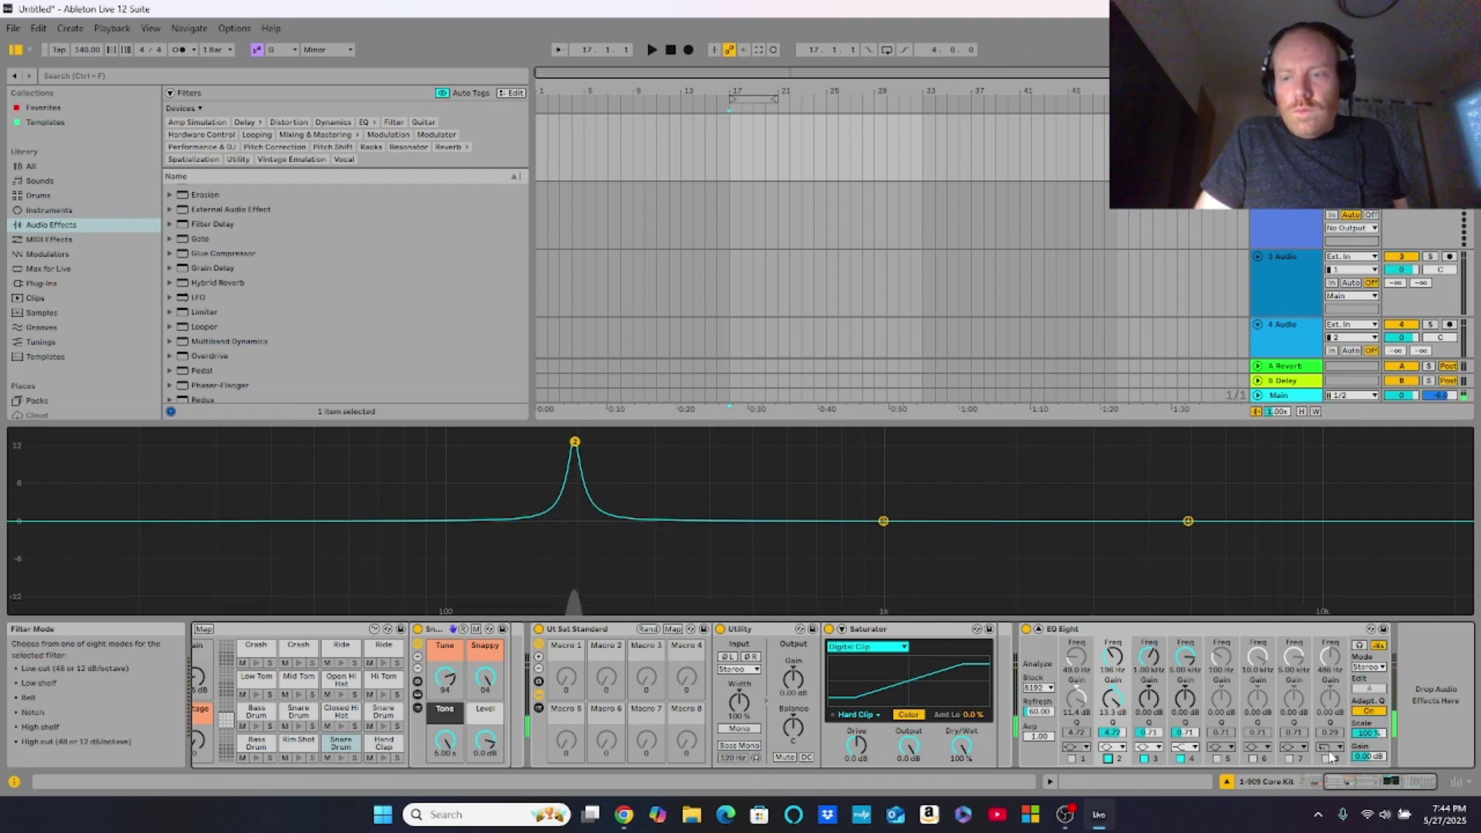
left_click(1327, 759)
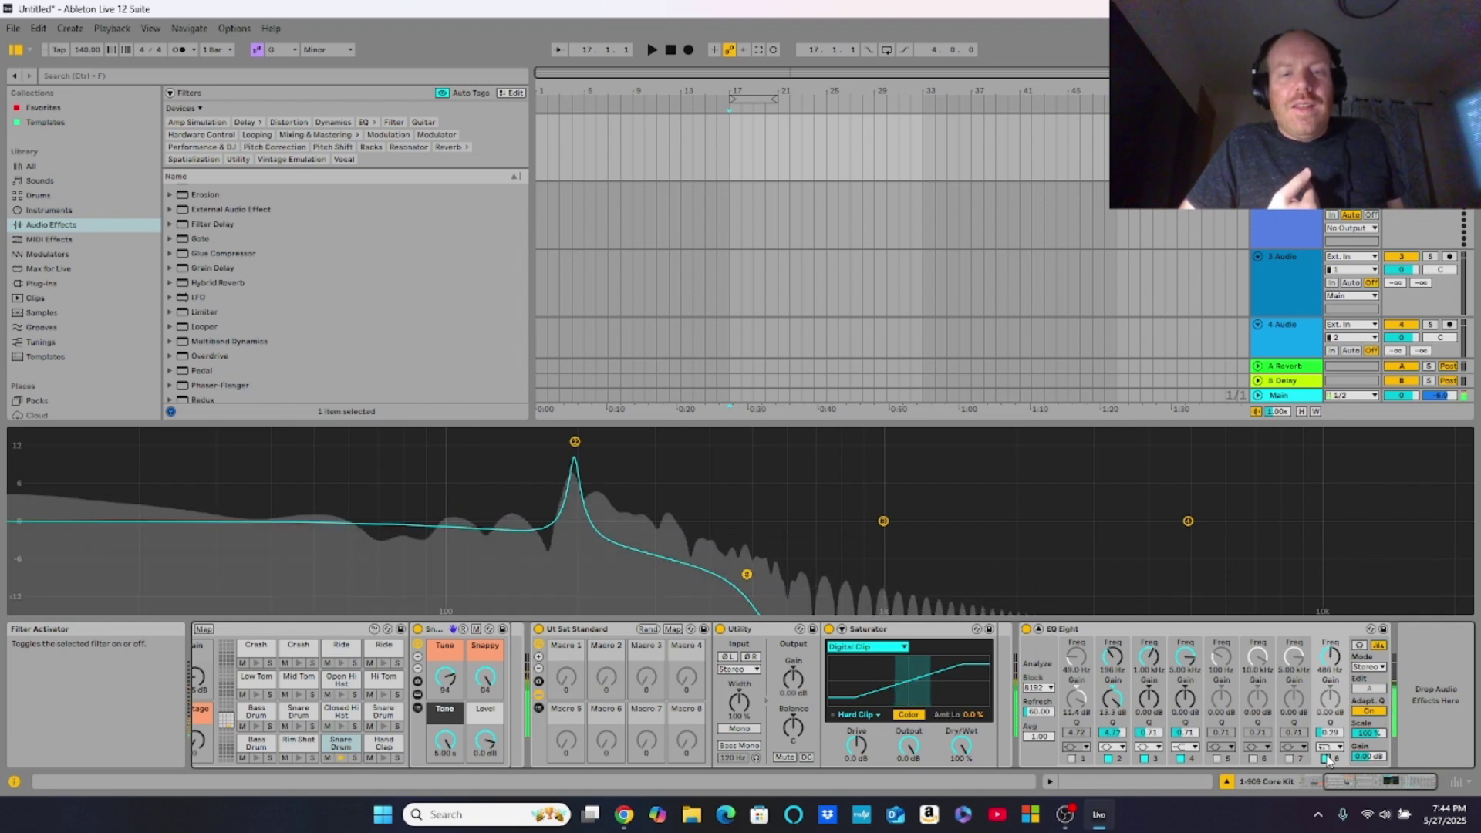
left_click(1325, 759)
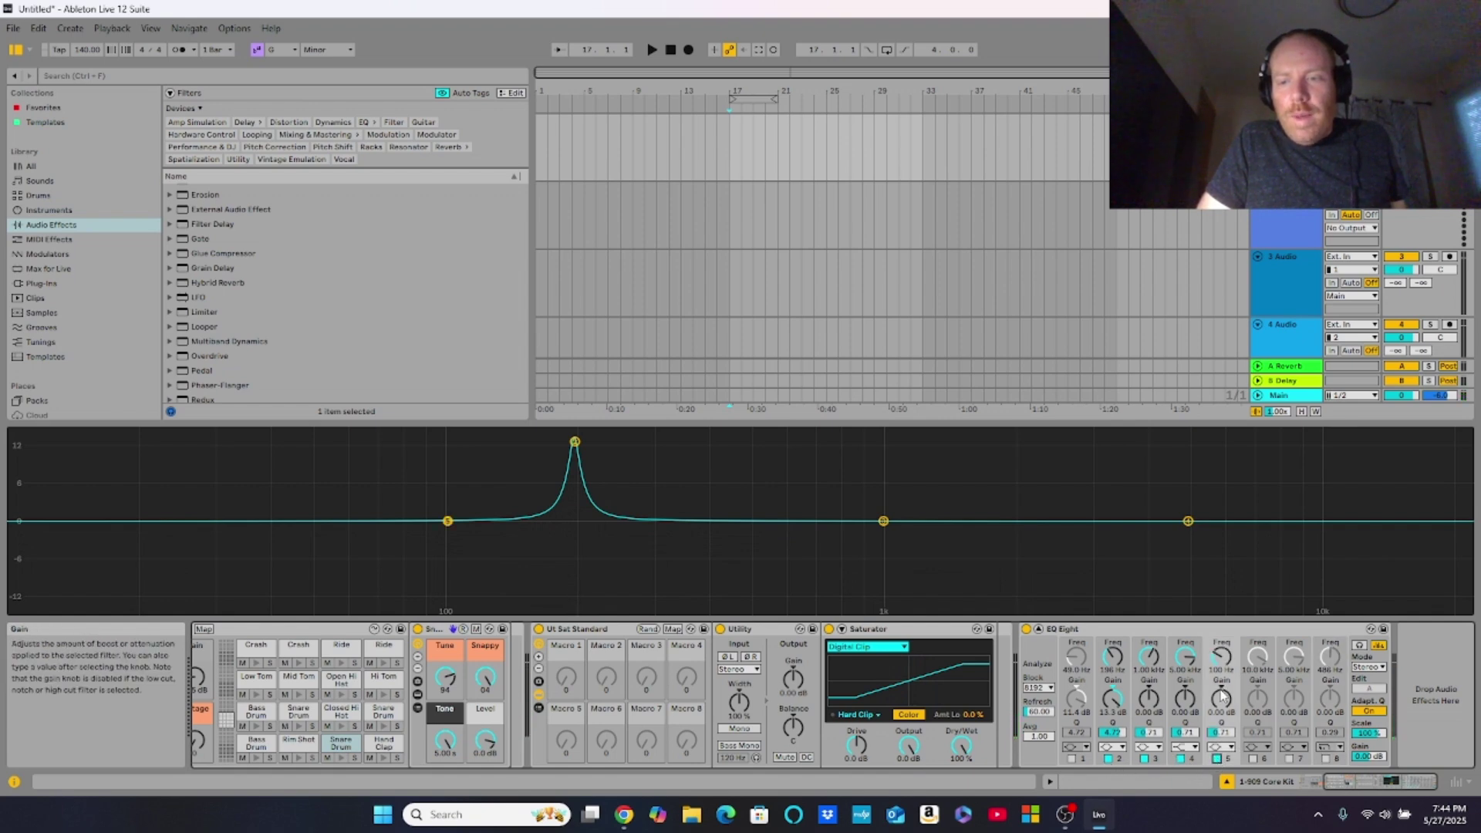
Step: Make EQ band 5 a steep low cut and sweep its frequency up, settling at about 212 Hz
left_click(1220, 747)
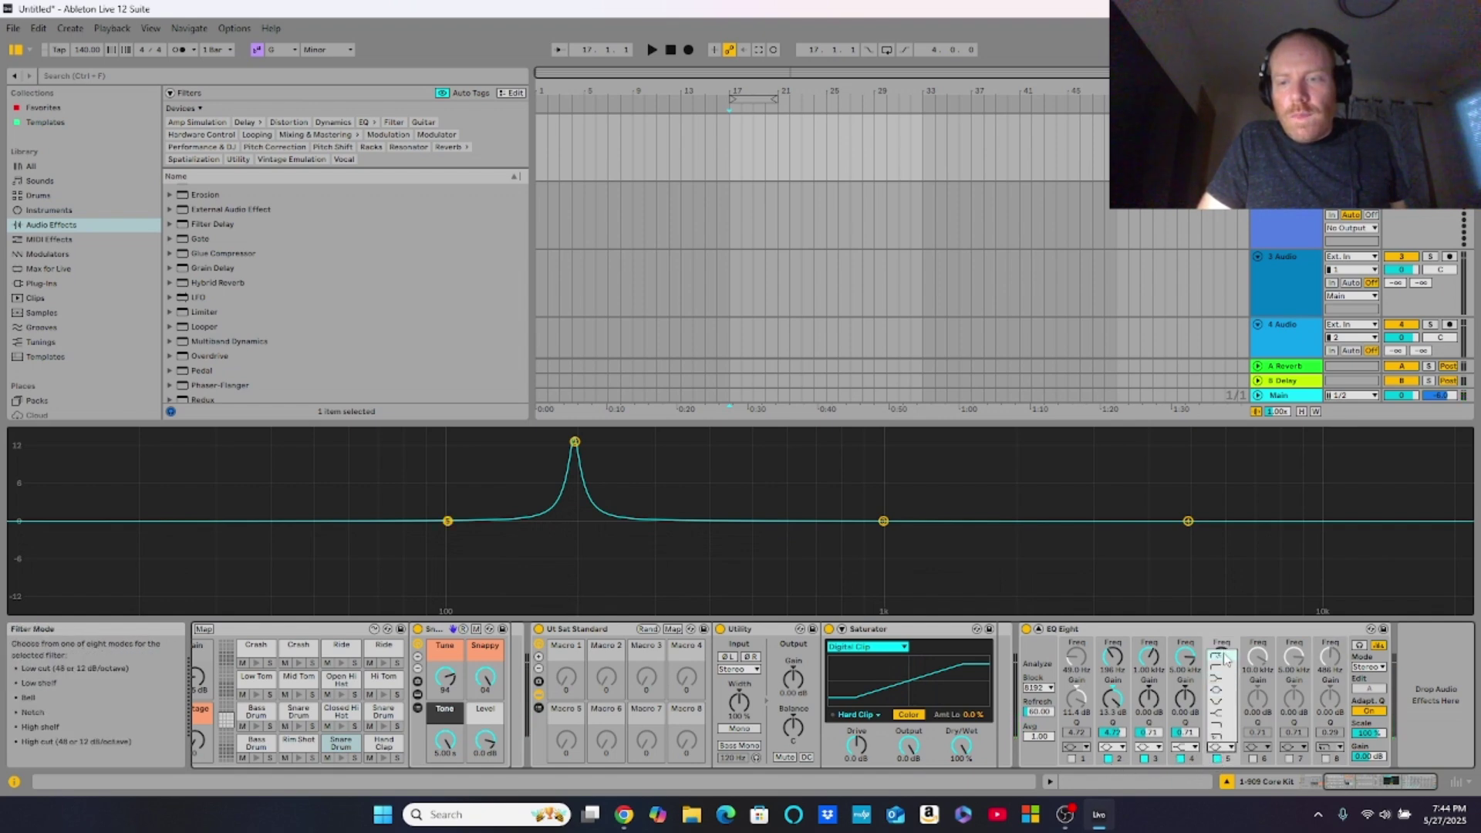
left_click(1224, 657)
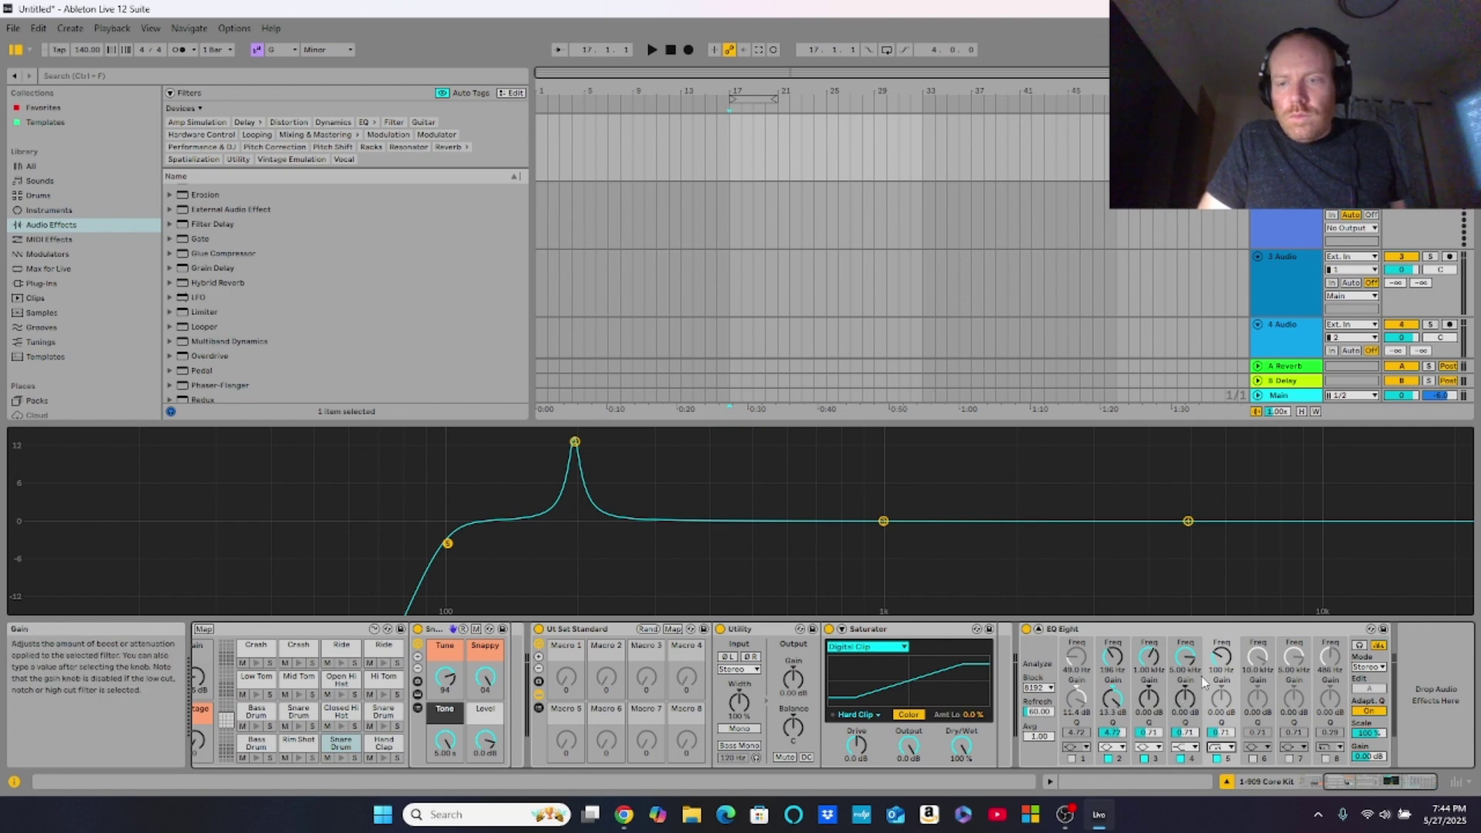
left_click_drag(1221, 660, 1221, 617)
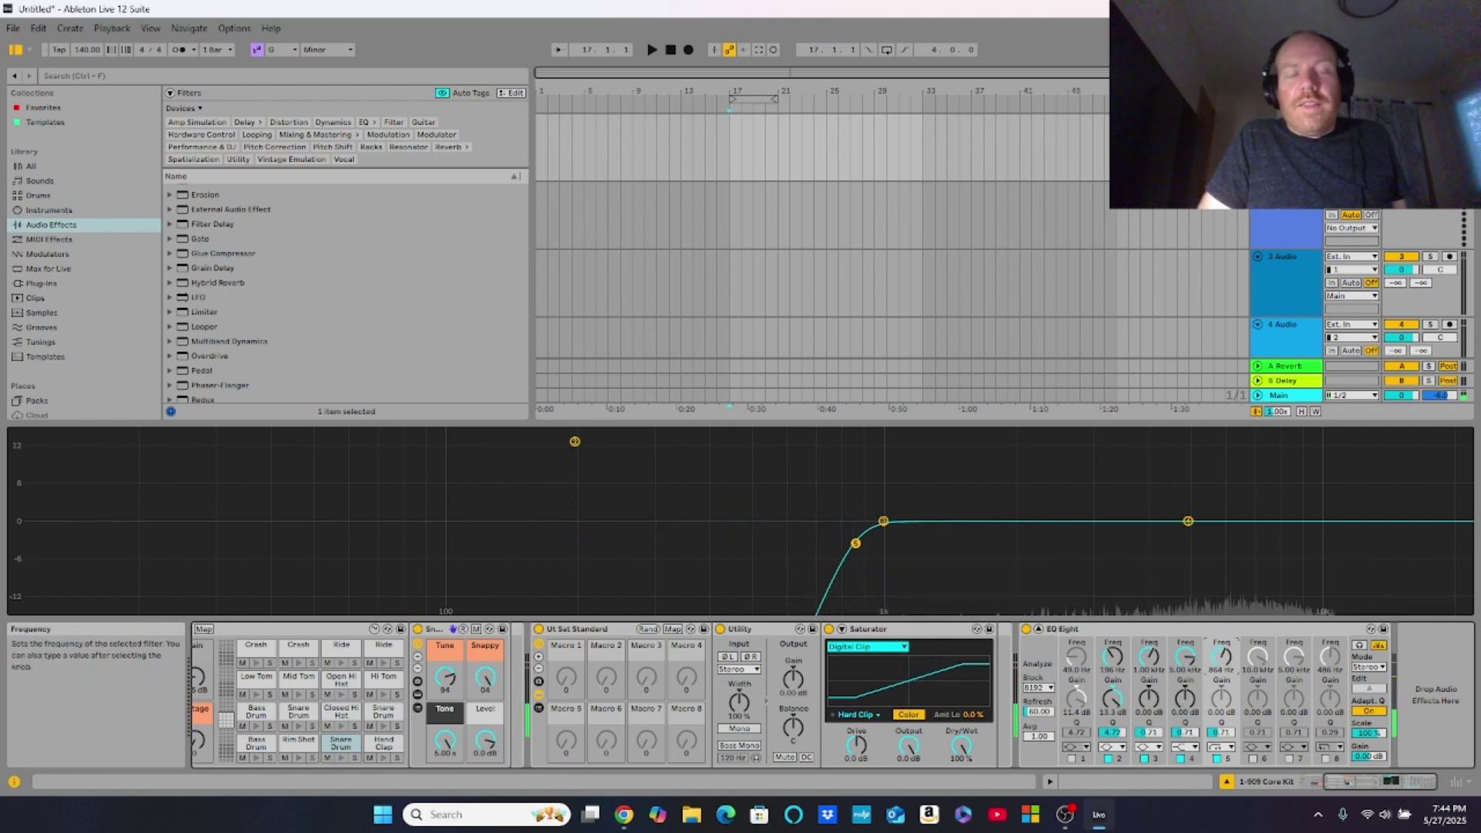
left_click_drag(1222, 657, 1221, 691)
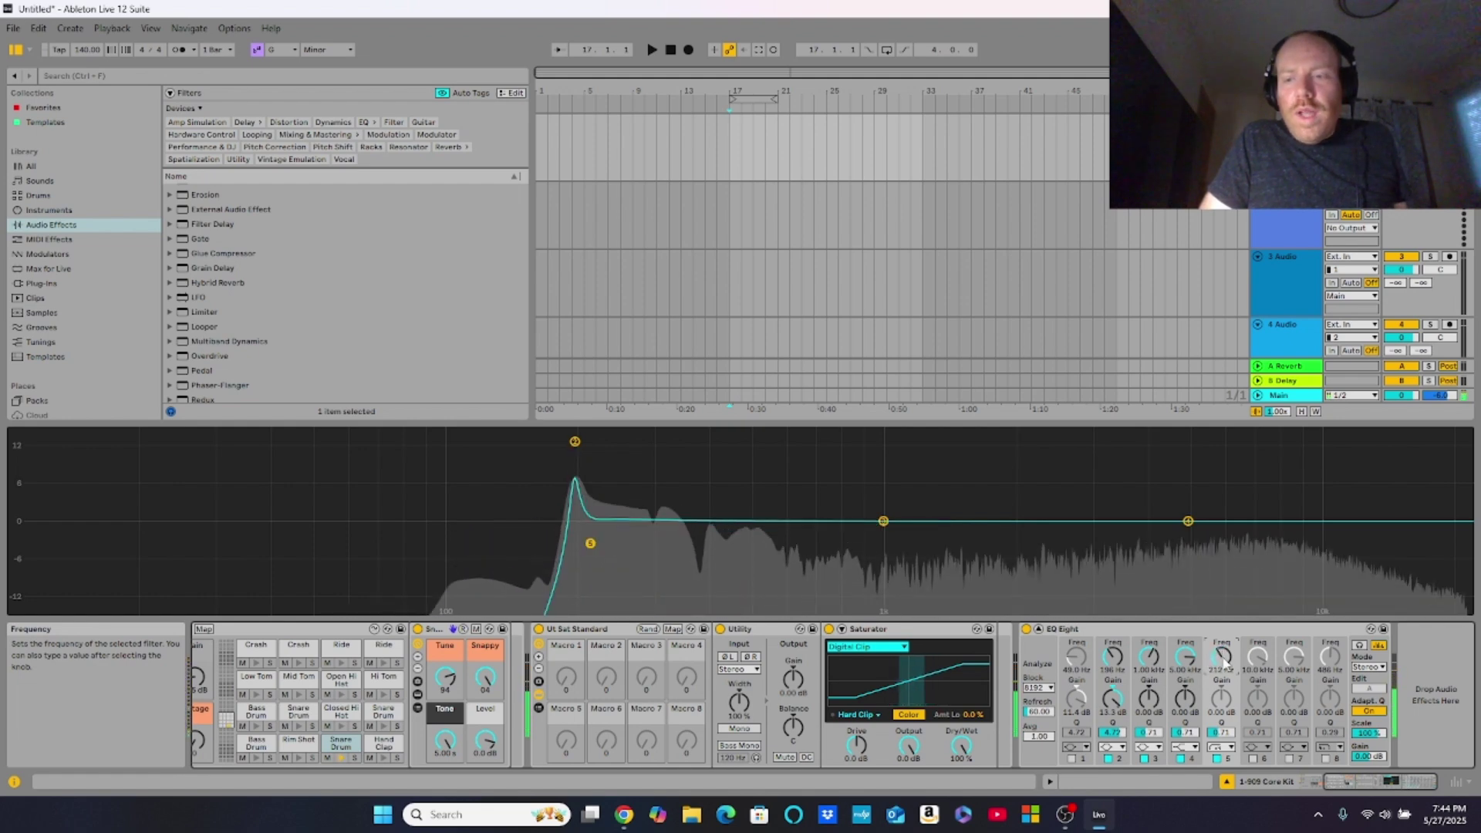
Step: Switch EQ band 8's high cut back on, try band 3's gain and reset it to 0.00 dB
left_click(1326, 759)
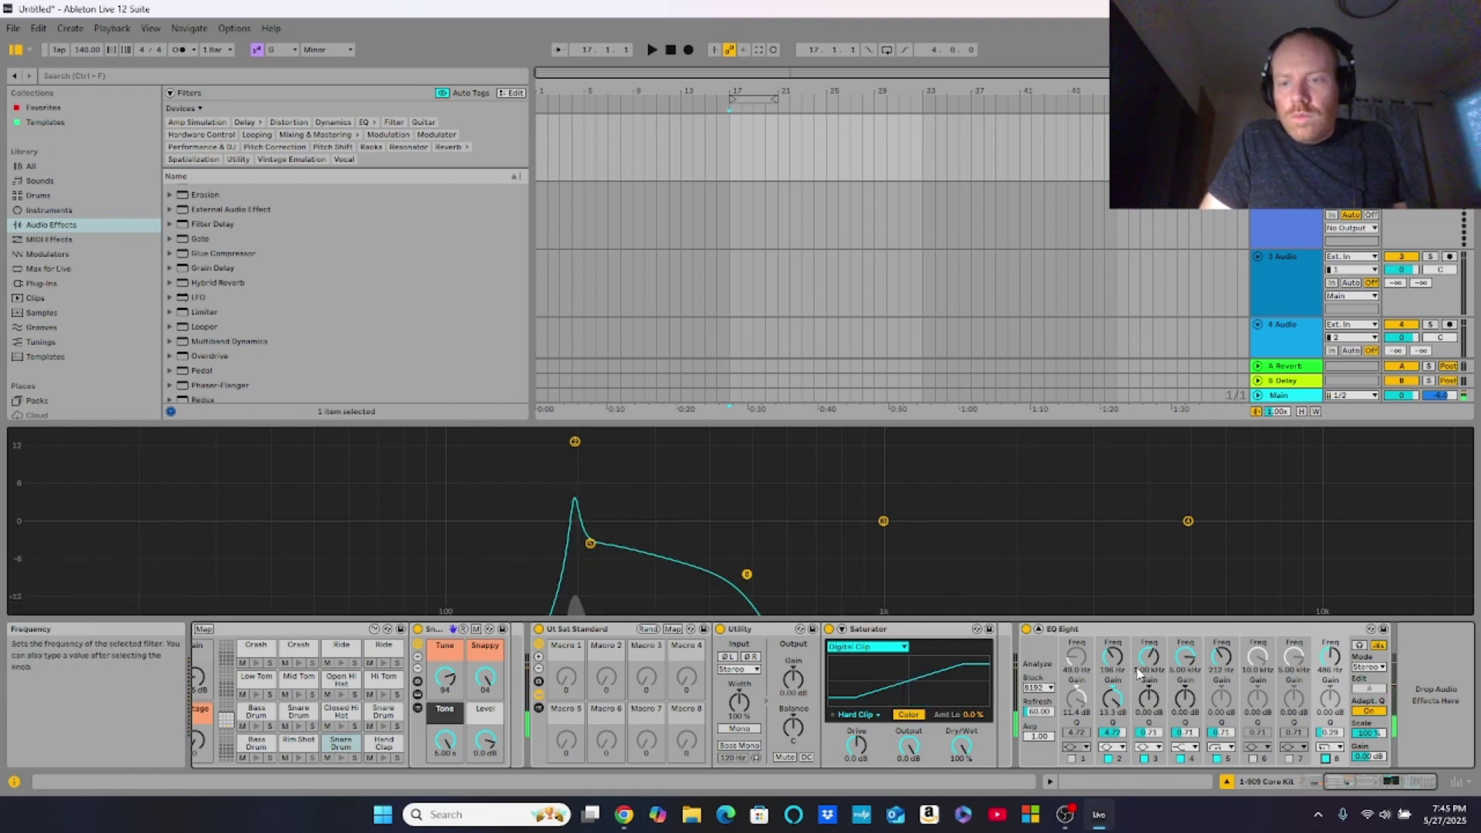
left_click_drag(1153, 707, 1153, 692)
key("Delete")
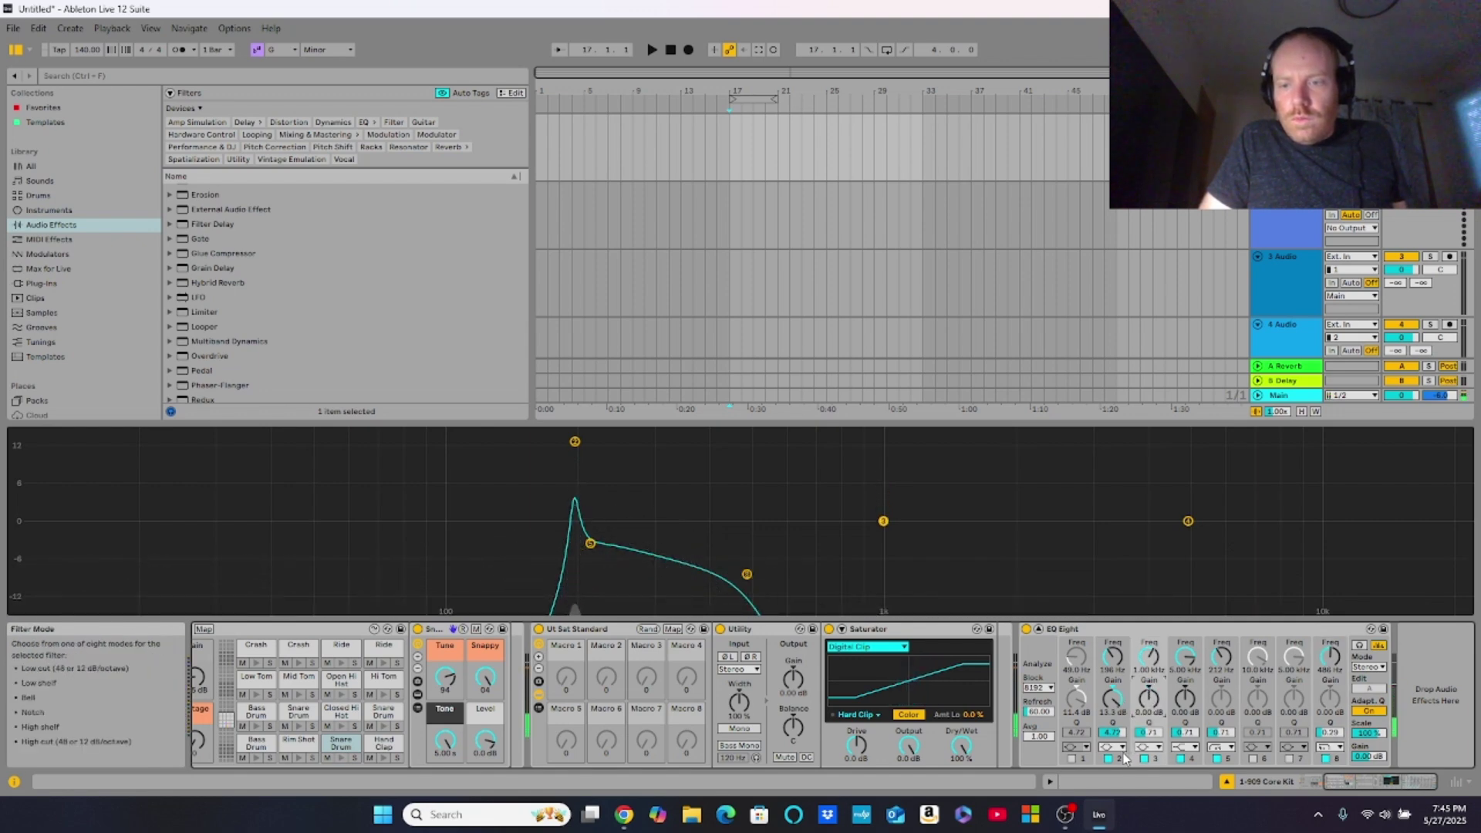
Step: Compare the snare drum with EQ band 5's low cut off and on, leaving the filter enabled
left_click(1216, 759)
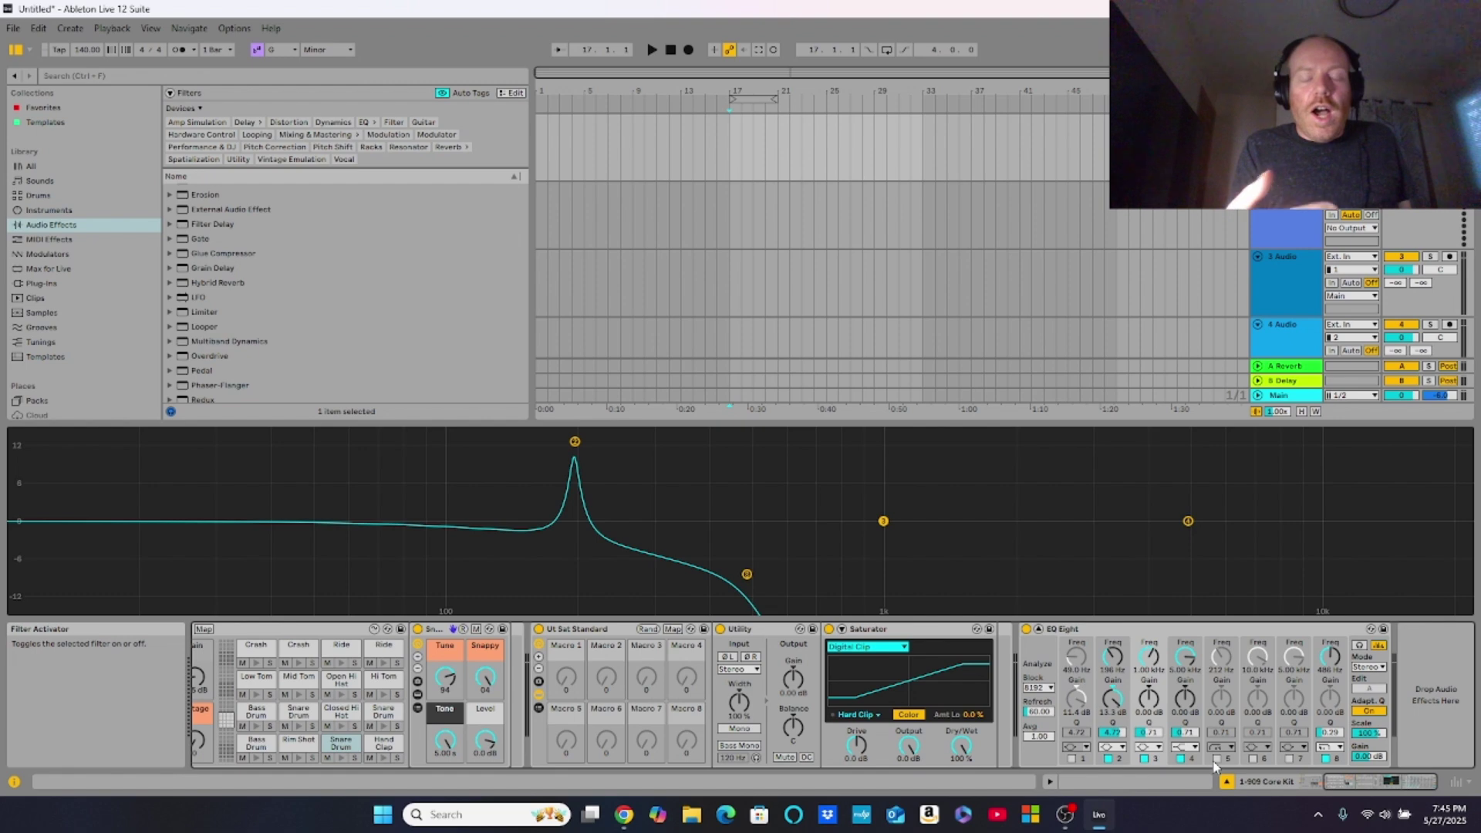
left_click(1217, 759)
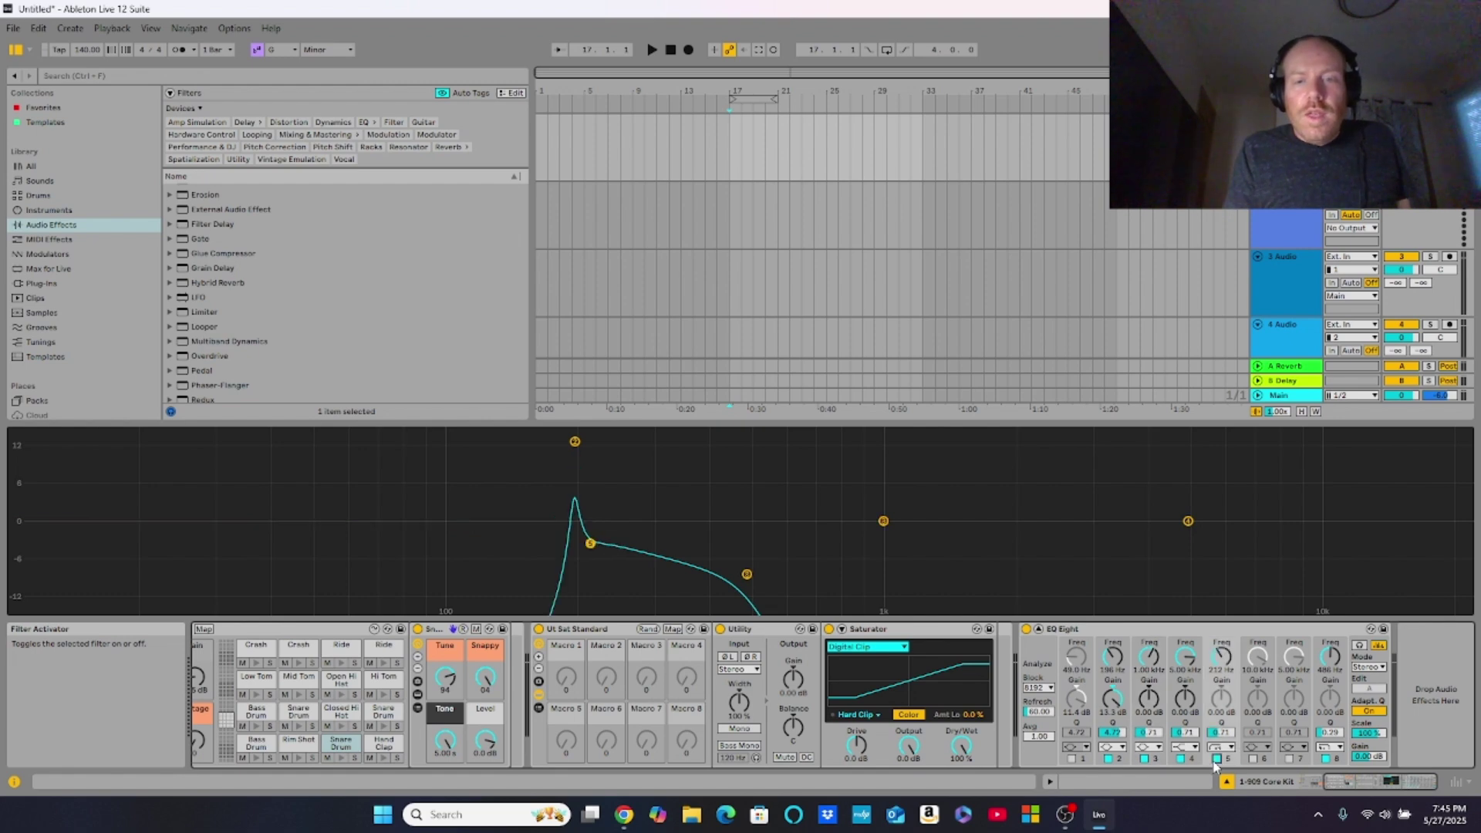
left_click(1217, 759)
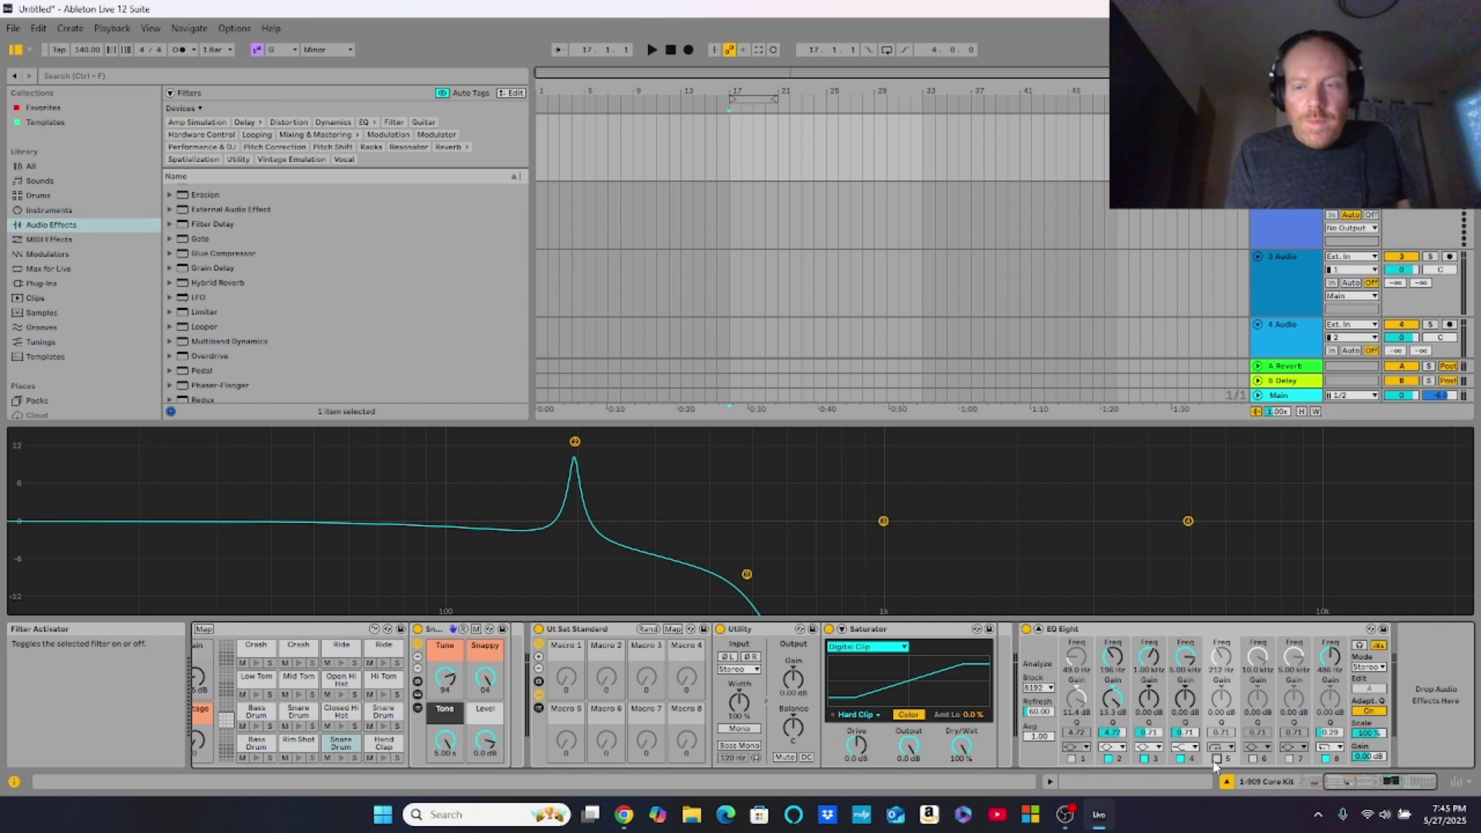
left_click(1217, 759)
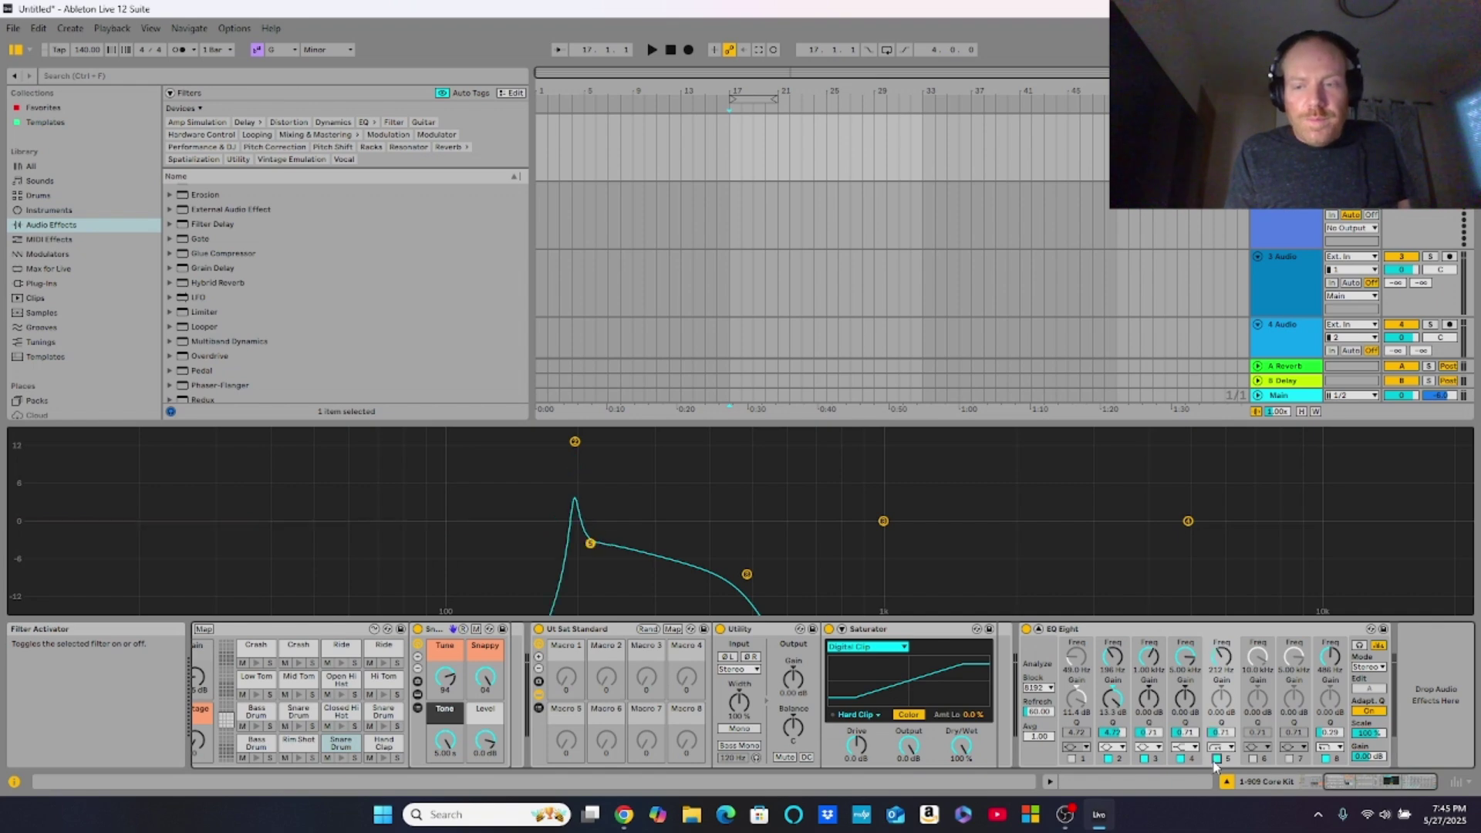
Step: Switch EQ band 1's boost on and turn off band 5's low cut
left_click(1069, 762)
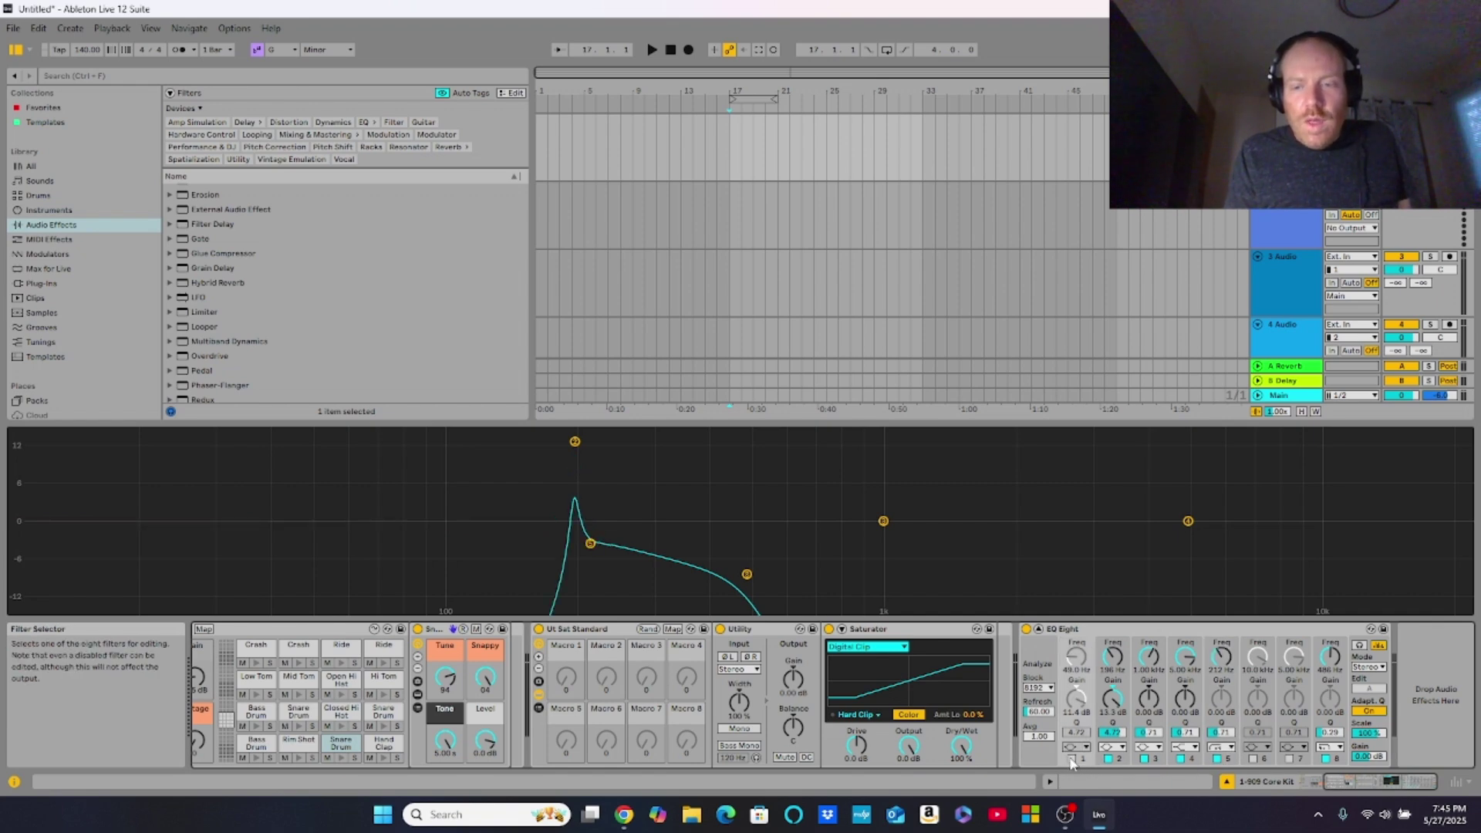
left_click(1071, 760)
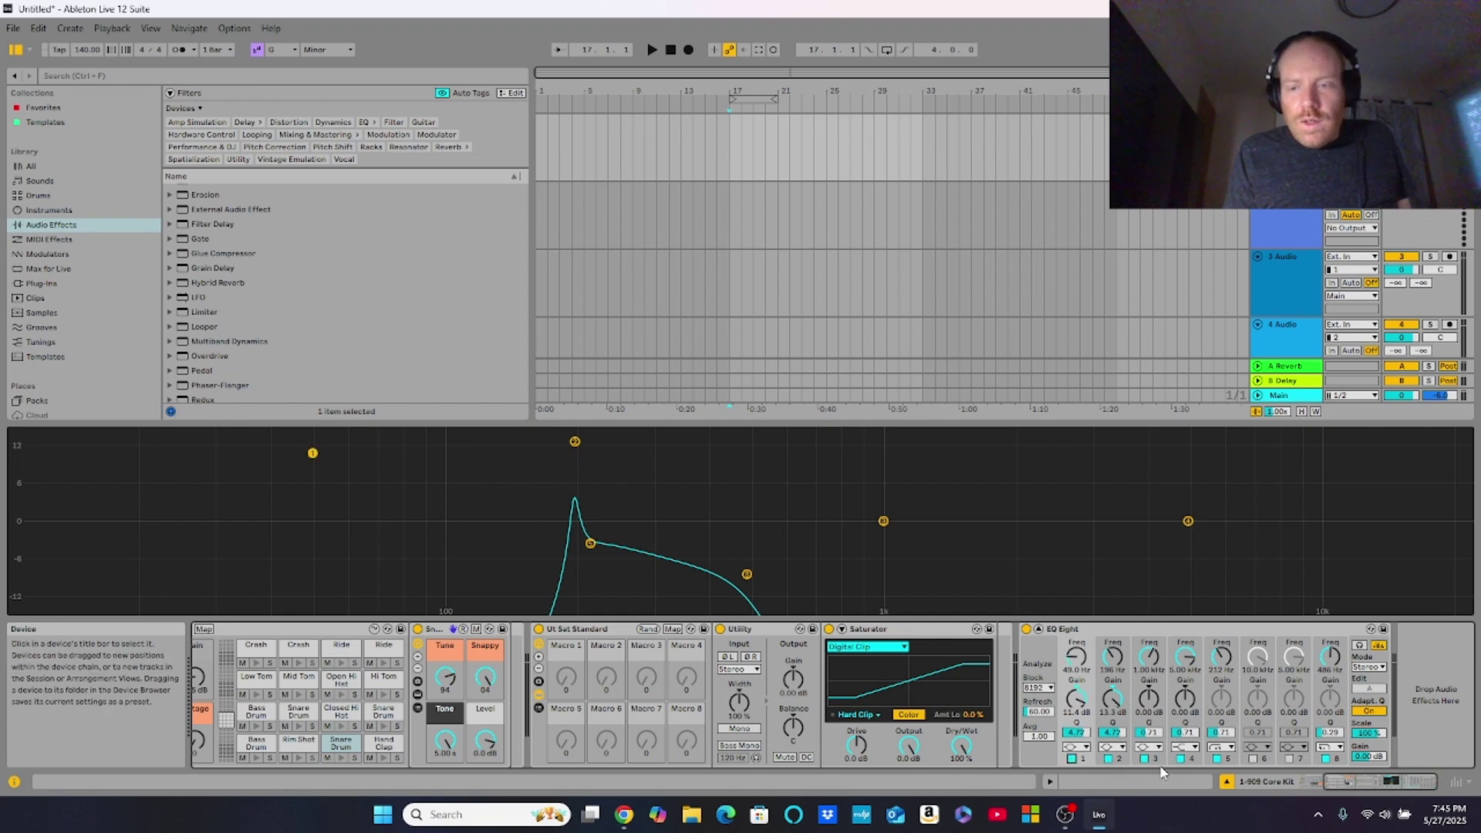
left_click(1217, 760)
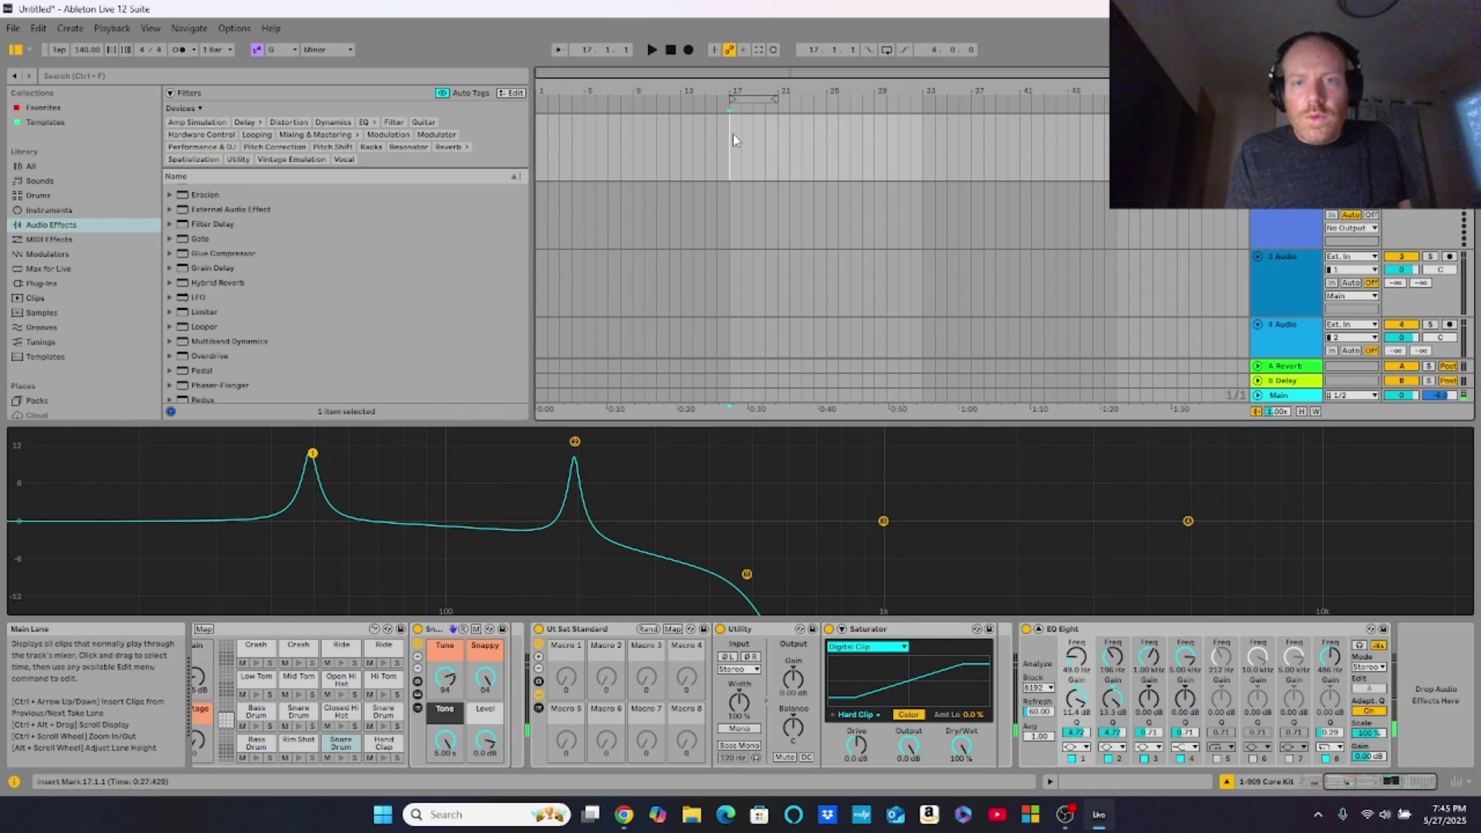
Step: Create an empty one-bar MIDI clip at bar 17 on the drum track and set its note grid to 1/4
left_click_drag(734, 138, 742, 141)
key("ctrl+shift+m")
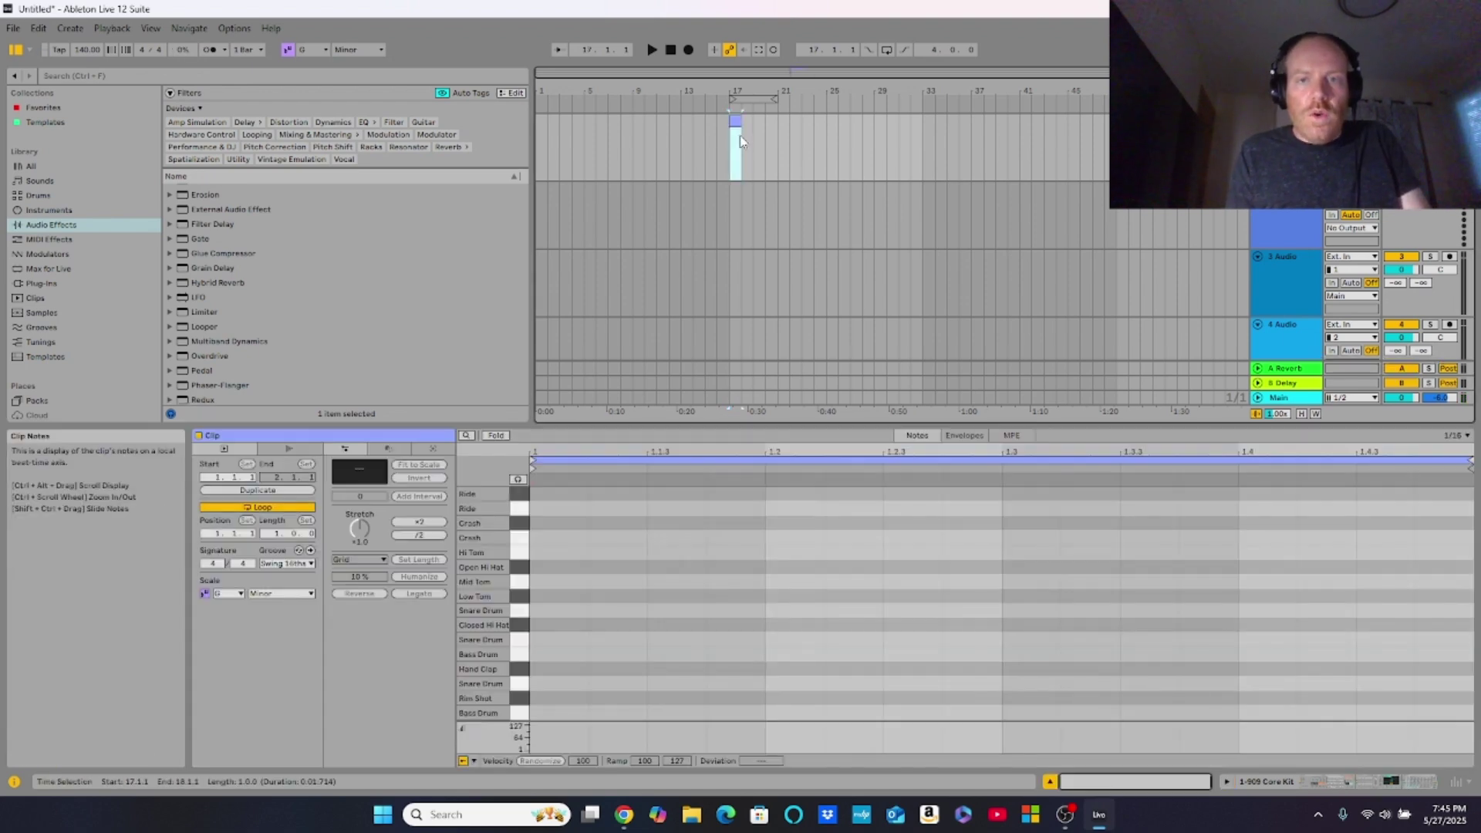
right_click(590, 621)
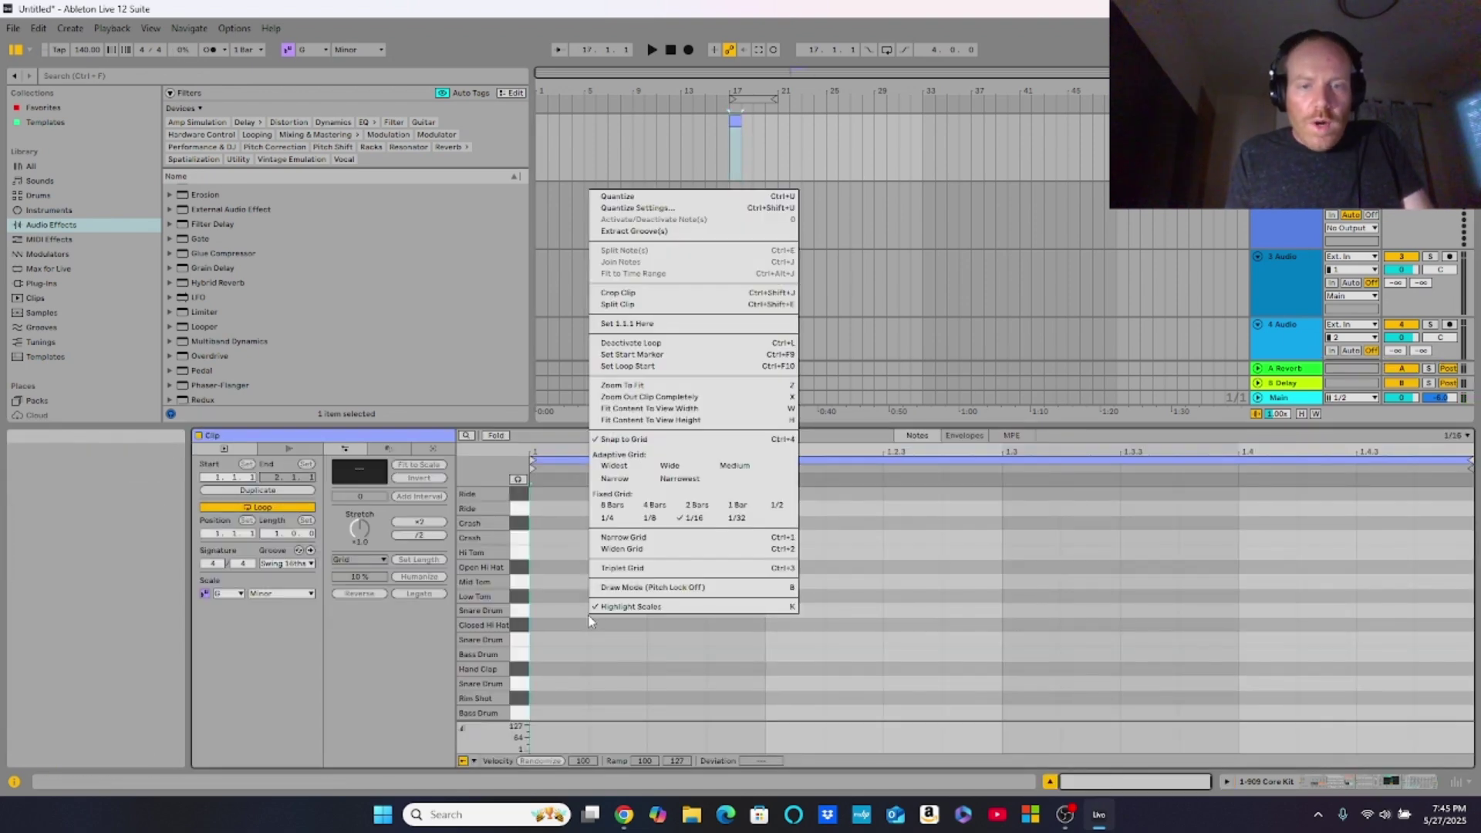
left_click(609, 517)
right_click(619, 586)
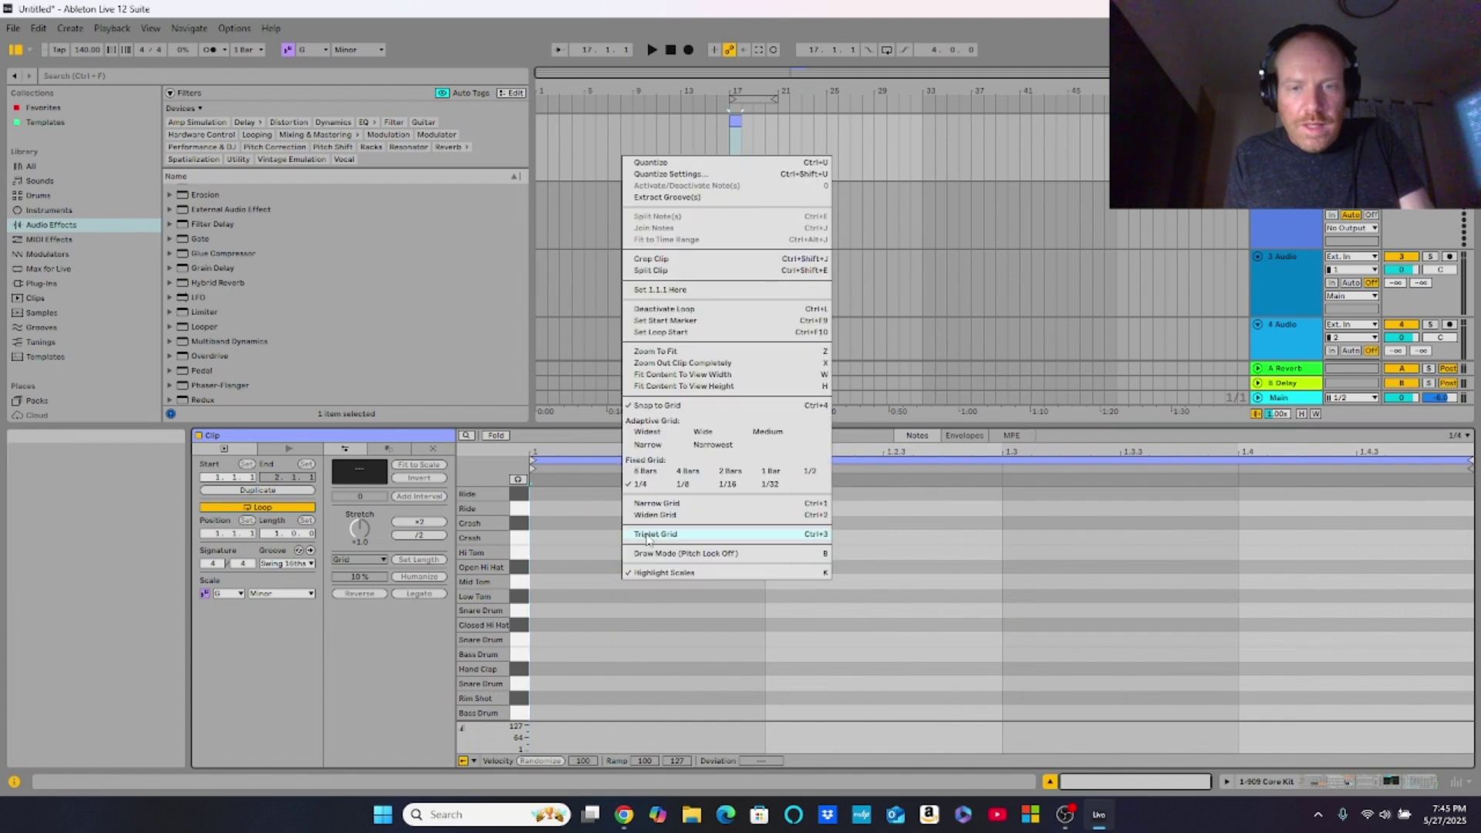
Step: Draw quarter-note bass drums on beats 1 and 3 and snare drums on beats 2 and 4
left_click(602, 713)
key("b")
left_click(605, 711)
left_click(770, 713)
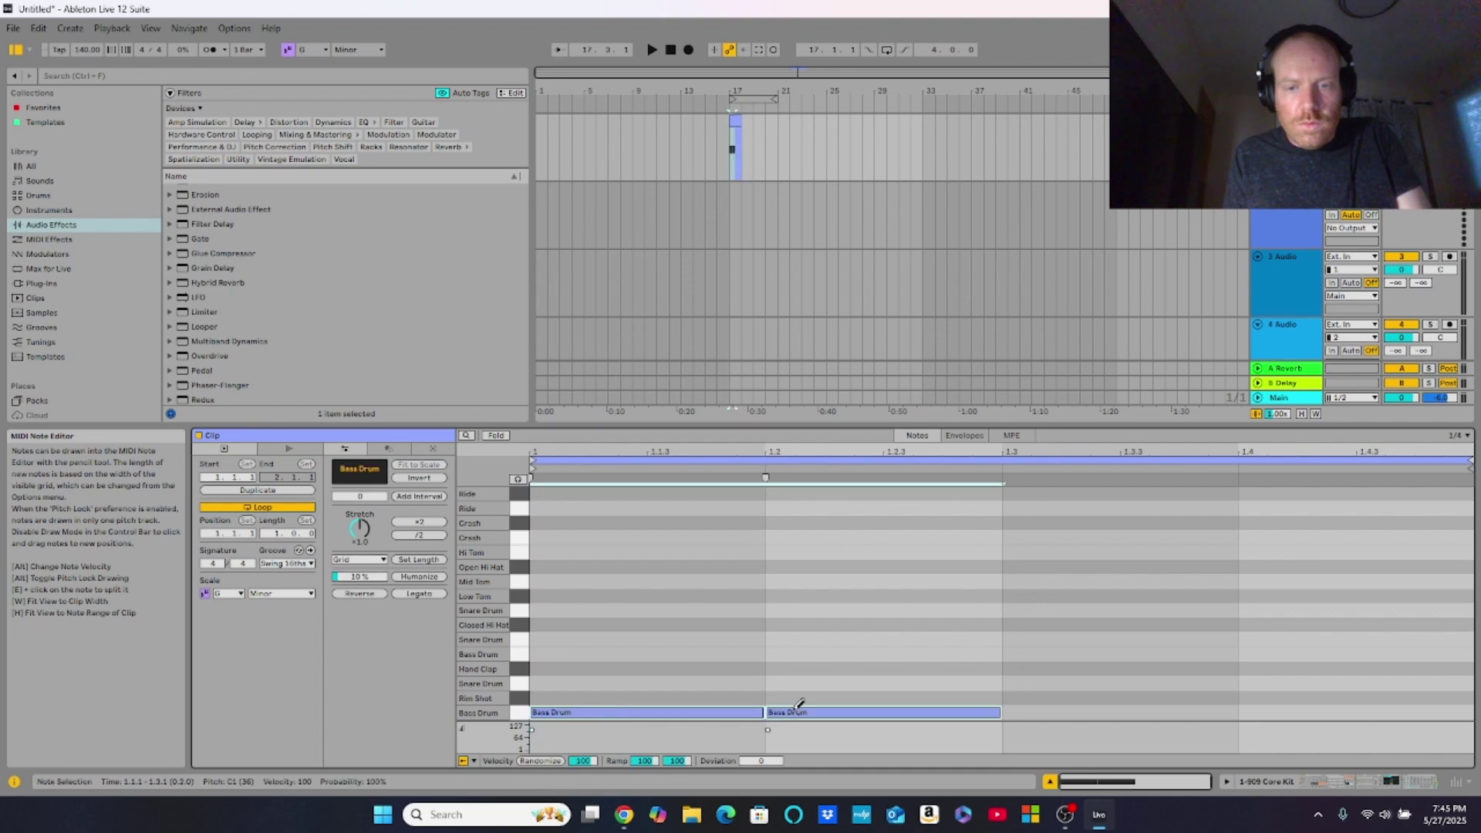
left_click(800, 708)
left_click(804, 683)
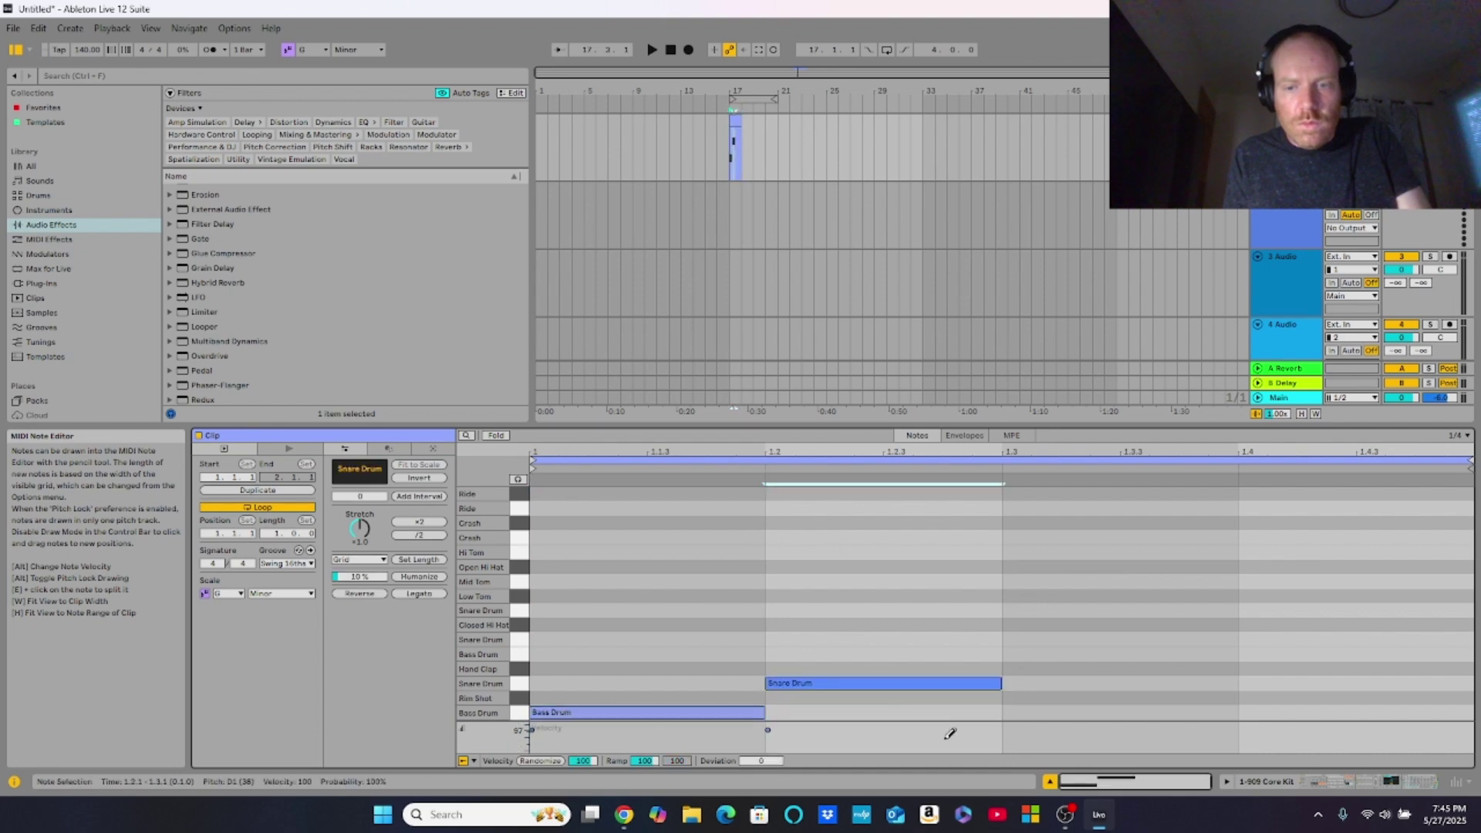
left_click(1037, 711)
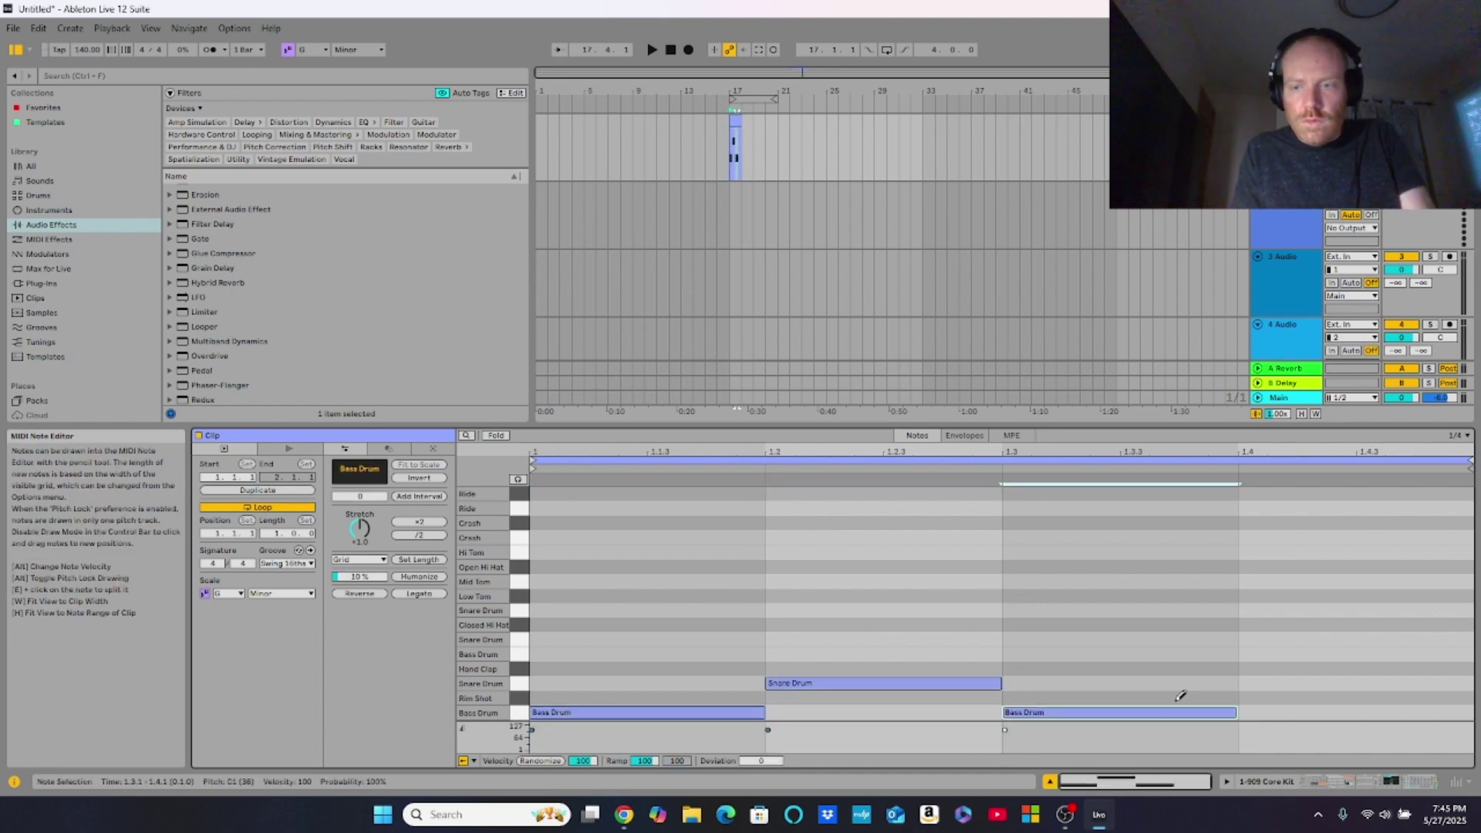
left_click(1248, 682)
Step: Set the note grid to 1/16 and draw closed hi-hats on the last three sixteenths of beats 1, 2 and 3
right_click(704, 612)
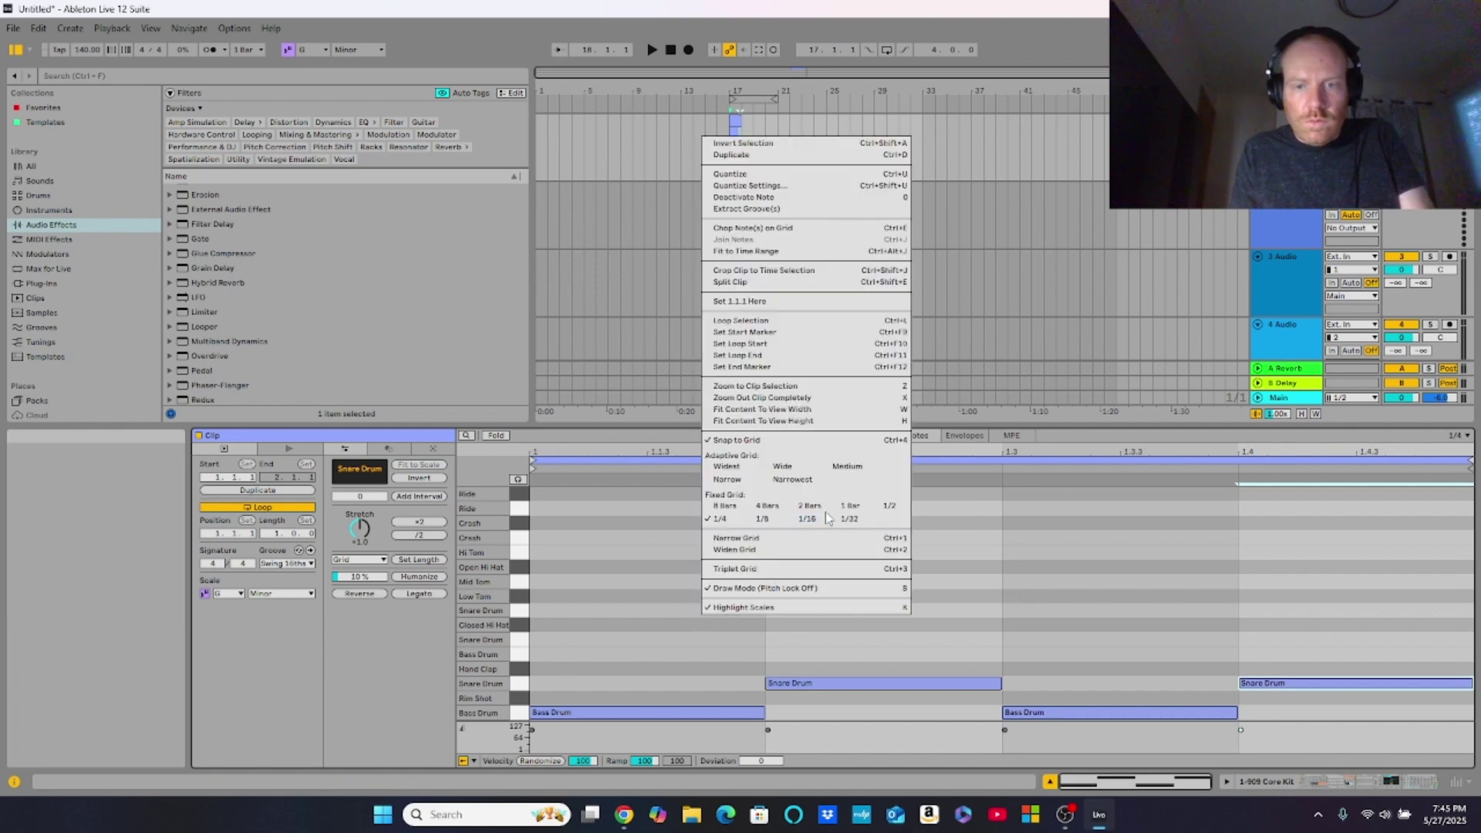
left_click(802, 522)
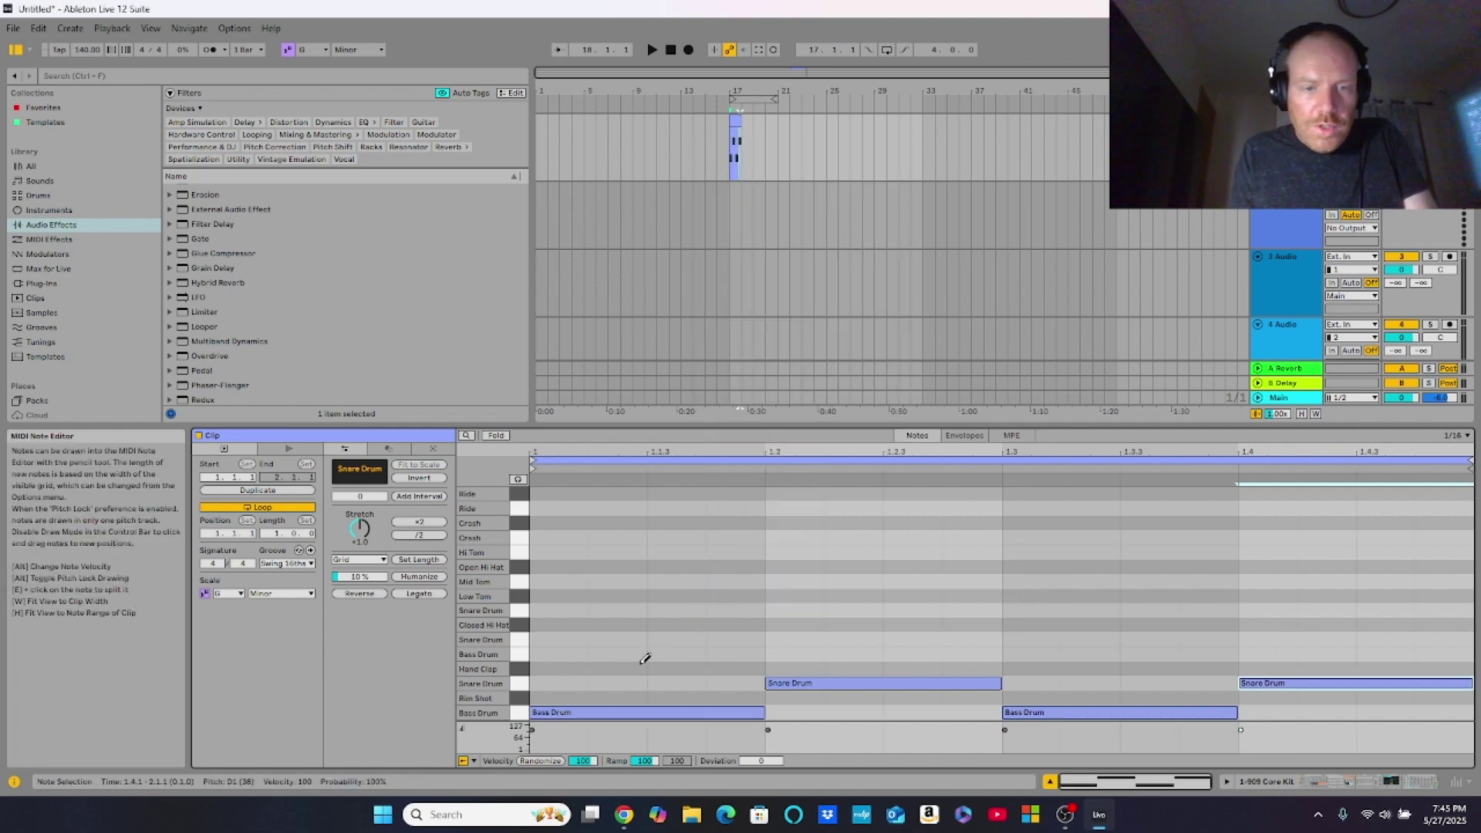
left_click(617, 624)
left_click(677, 625)
left_click(681, 624)
left_click(682, 624)
left_click(731, 624)
left_click(842, 624)
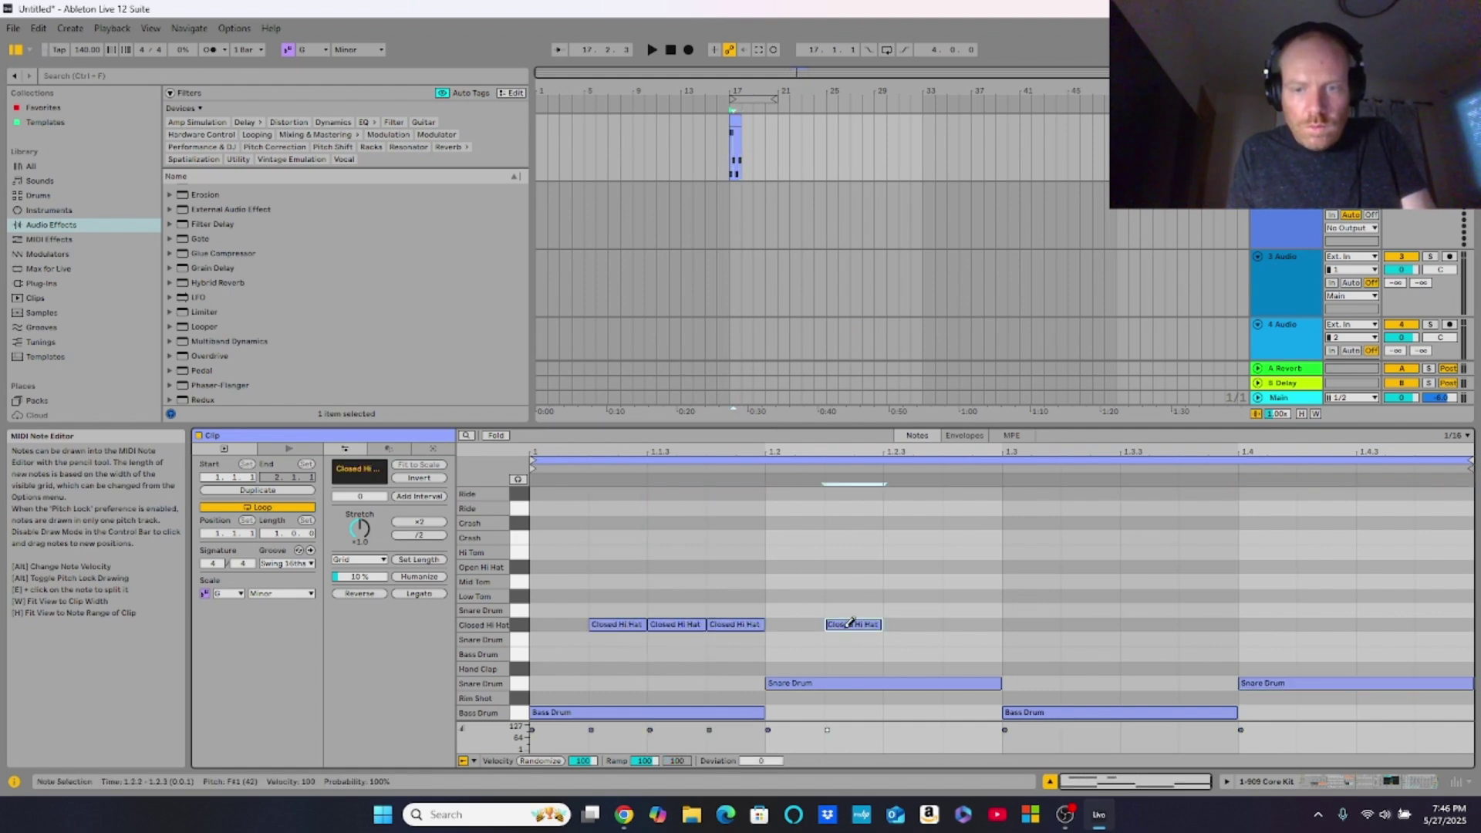
left_click(1083, 624)
left_click(1141, 624)
left_click(1143, 624)
left_click(1147, 624)
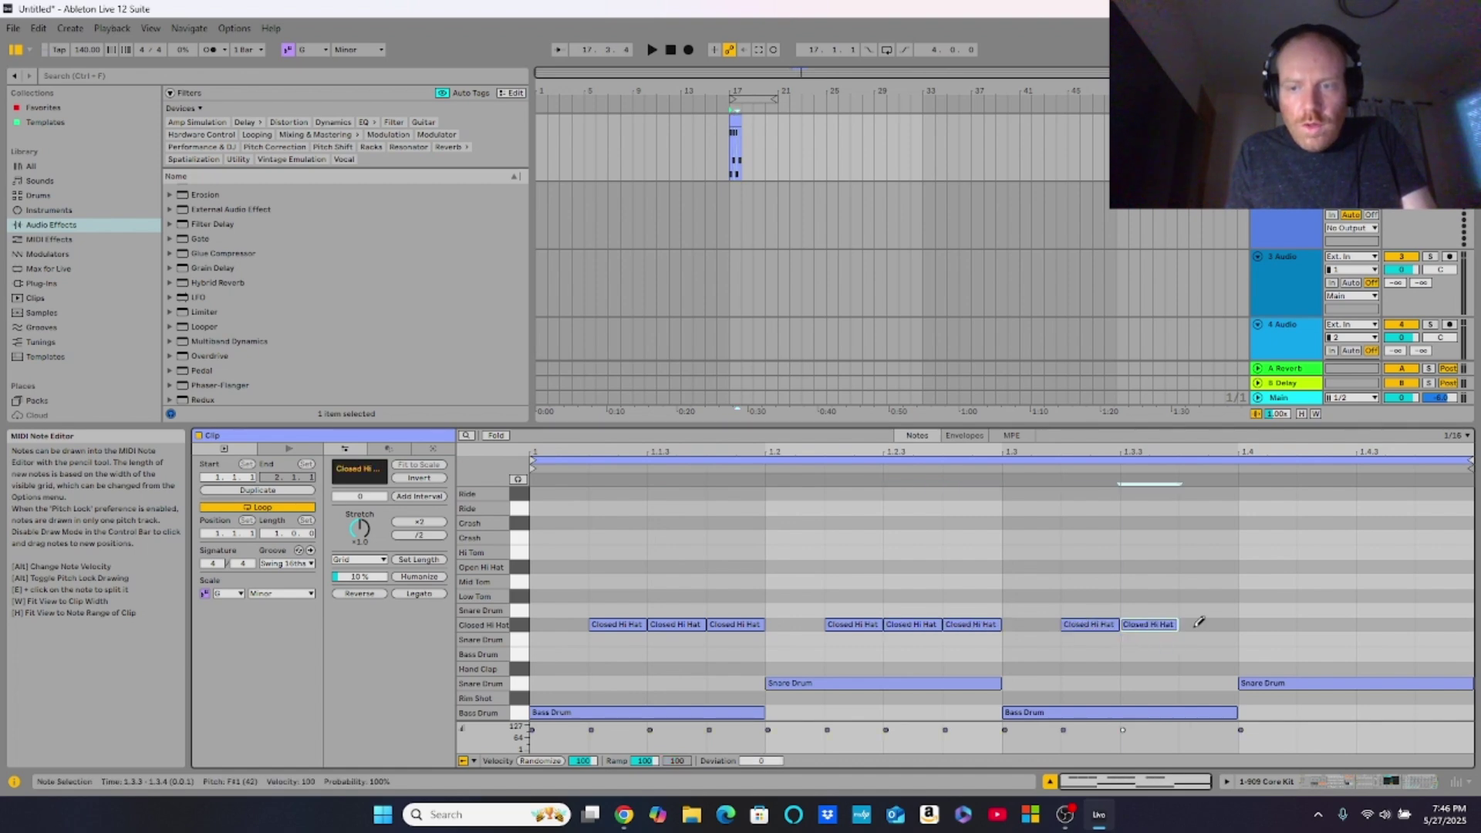
Step: Try closed hi-hats on beat 4, remove them and draw a single open hi-hat at 1.4.3 instead
left_click(1325, 624)
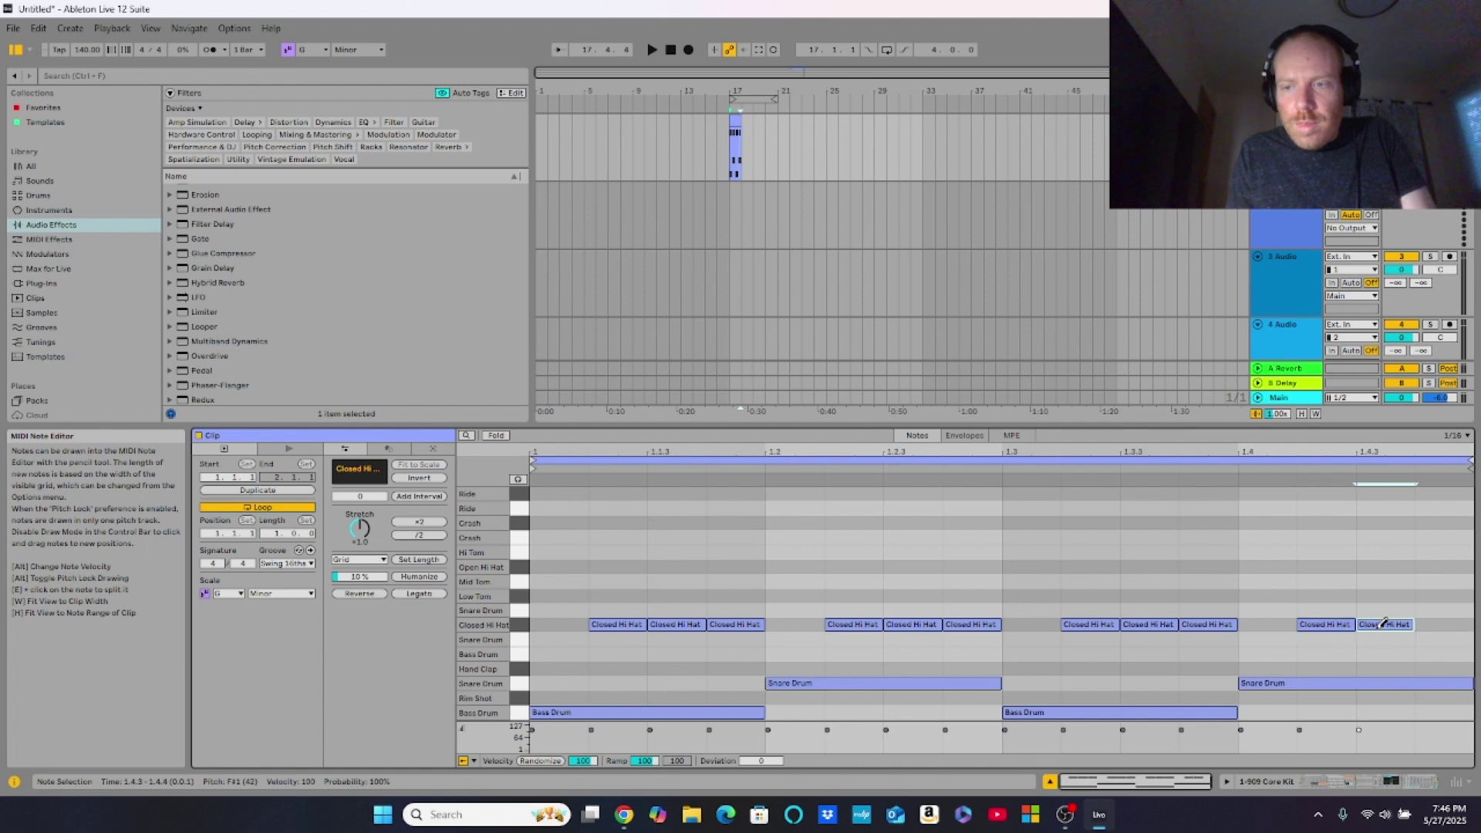
left_click(1425, 623)
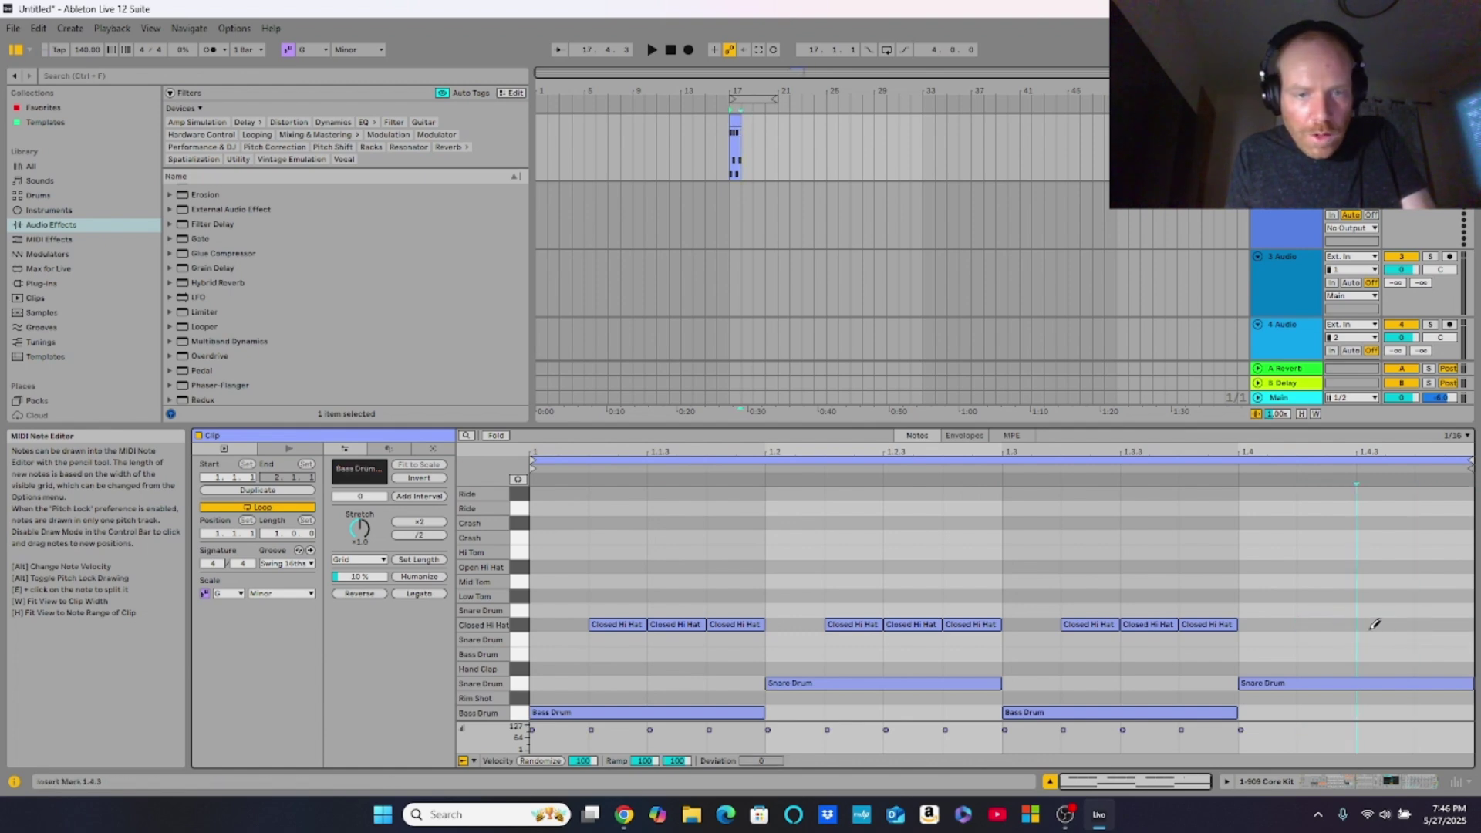
left_click(1380, 567)
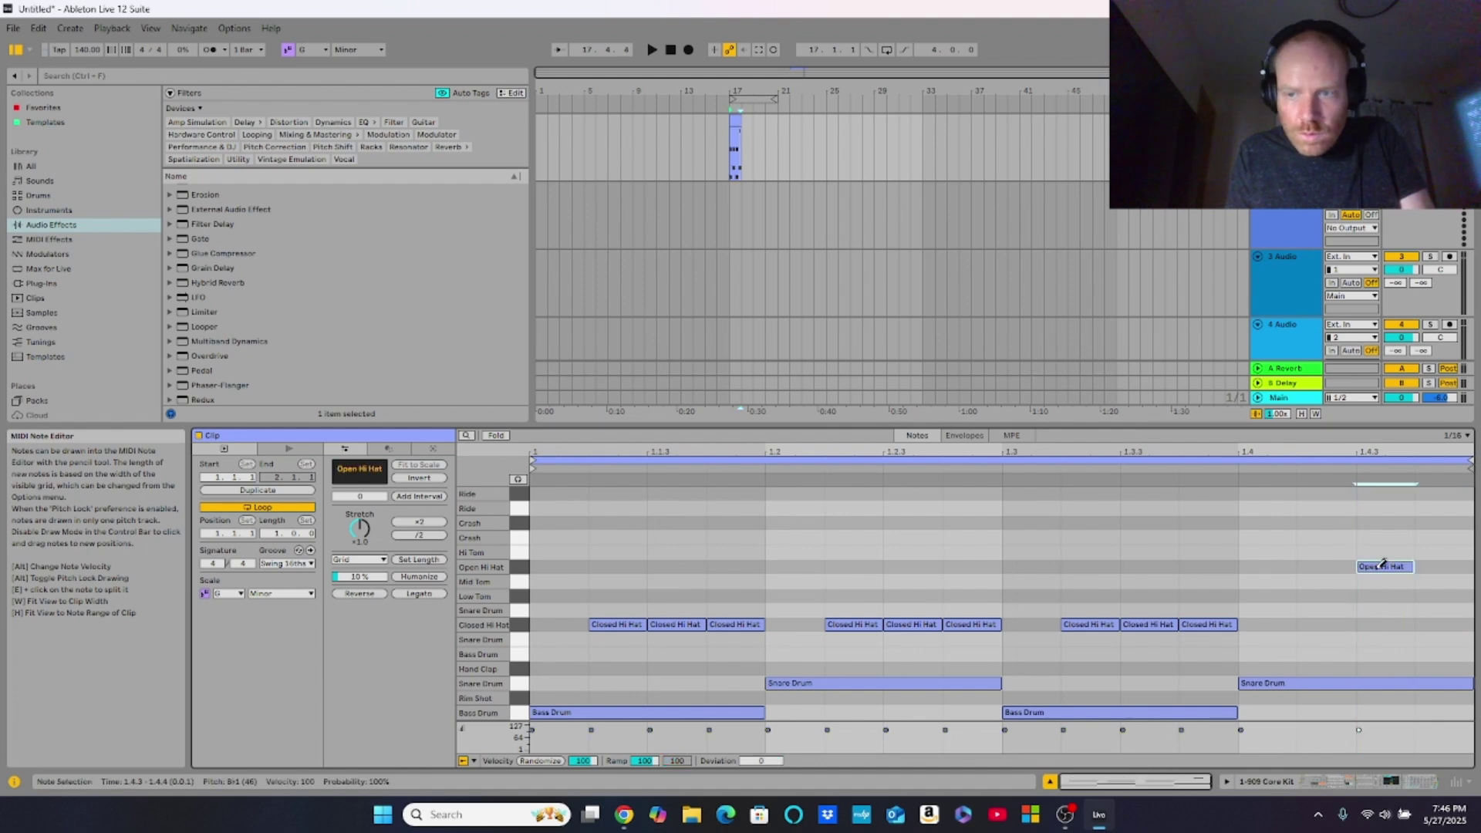
Step: Play the pattern, consolidate bars 17 and 18 into one two-bar clip and open its notes for editing
left_click(1402, 782)
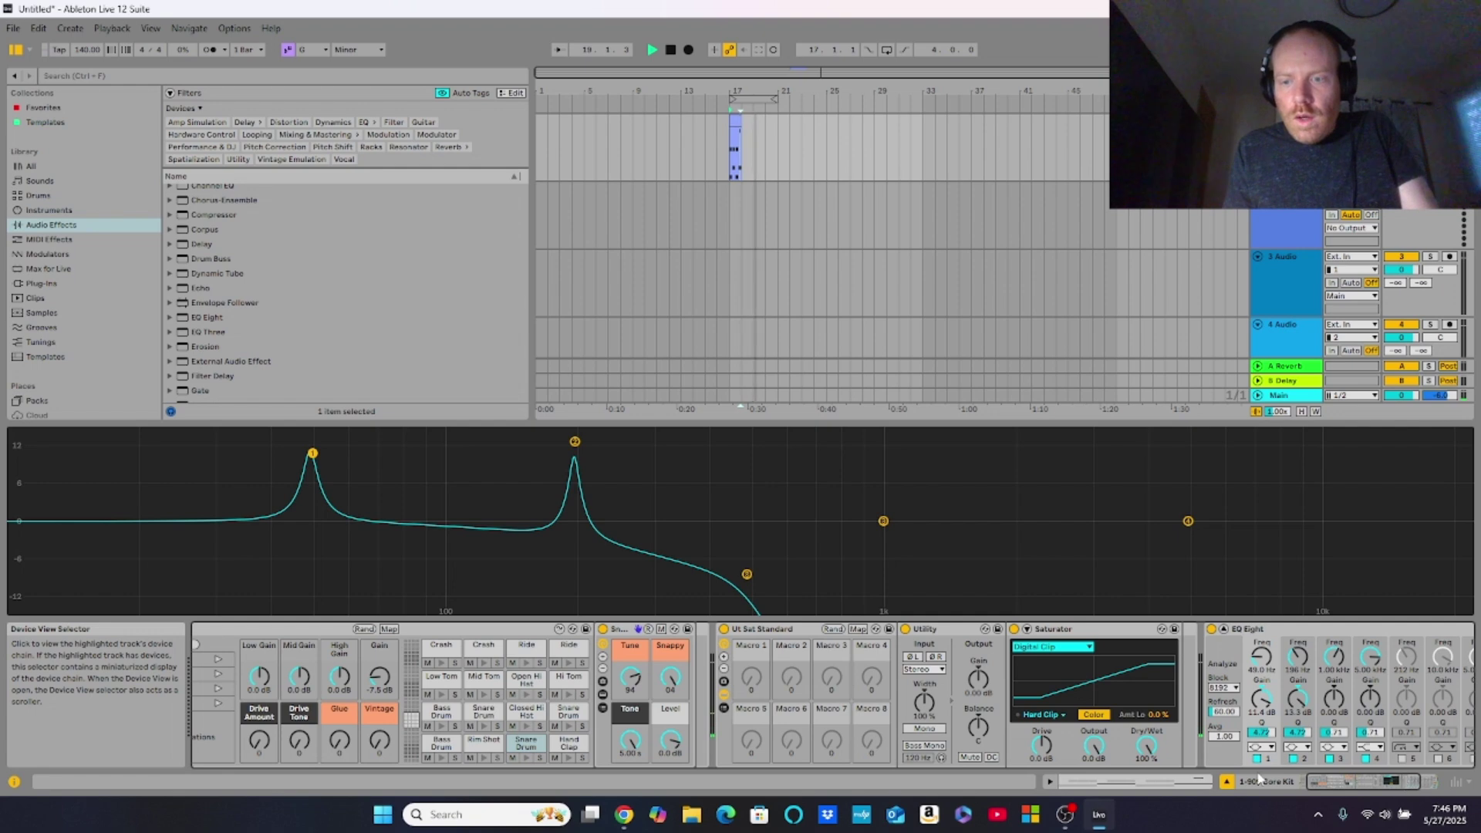
left_click(752, 154)
left_click_drag(752, 151, 729, 141)
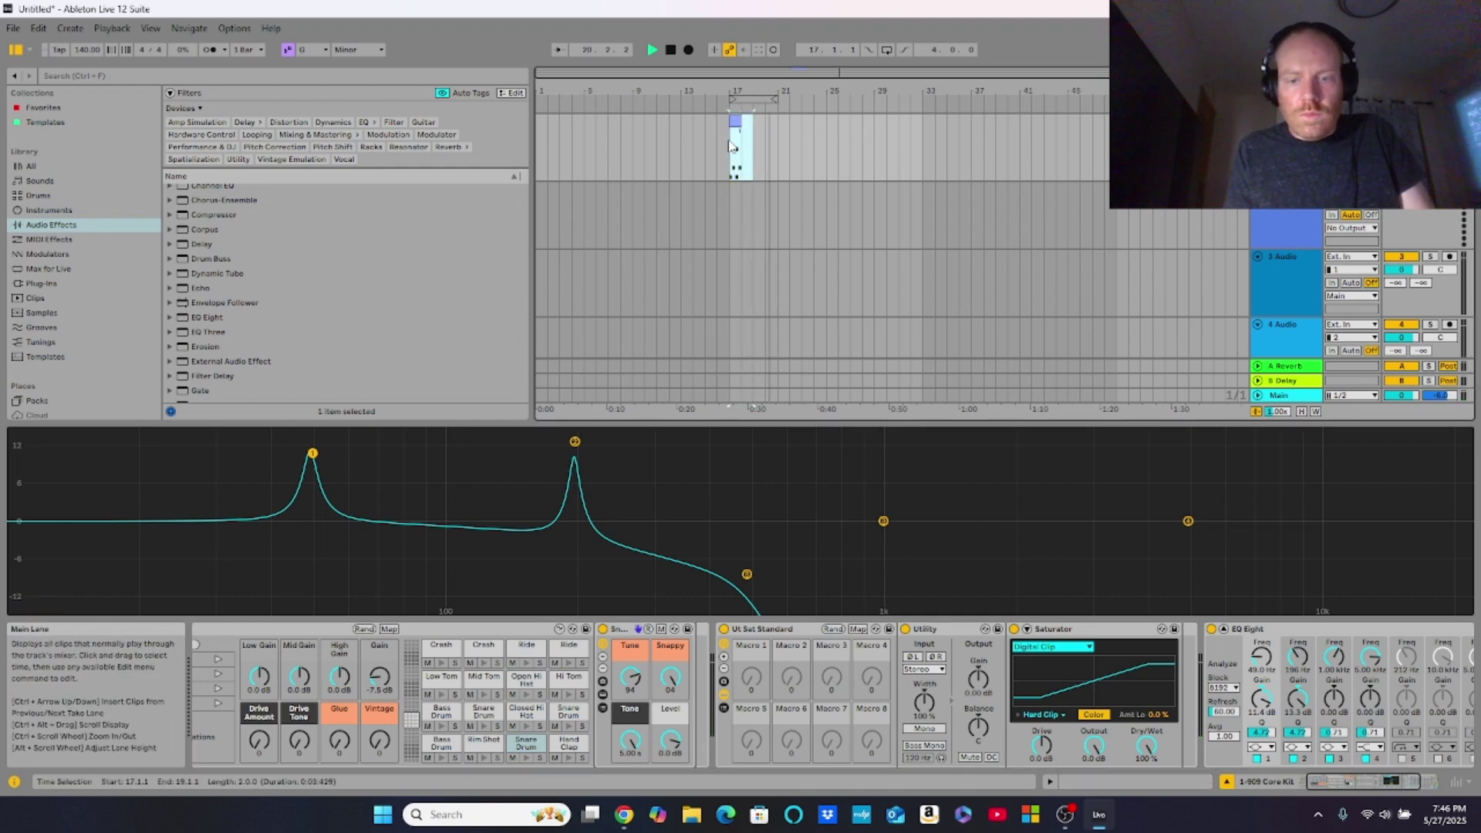
double_click(736, 122)
key("space")
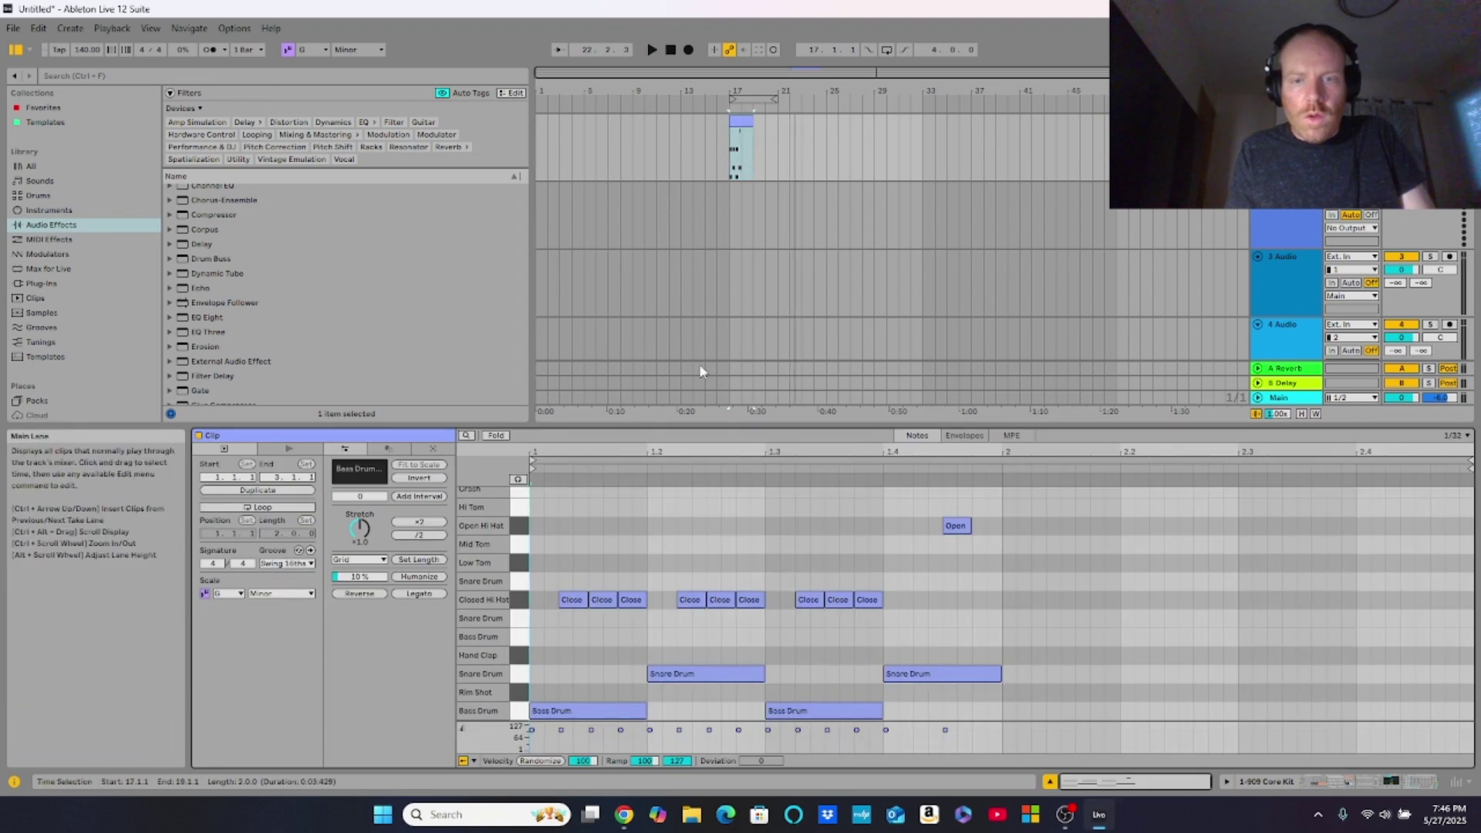
Step: Select all the clip's notes, stretch them to double length so they fill both bars, and play the result
key("b")
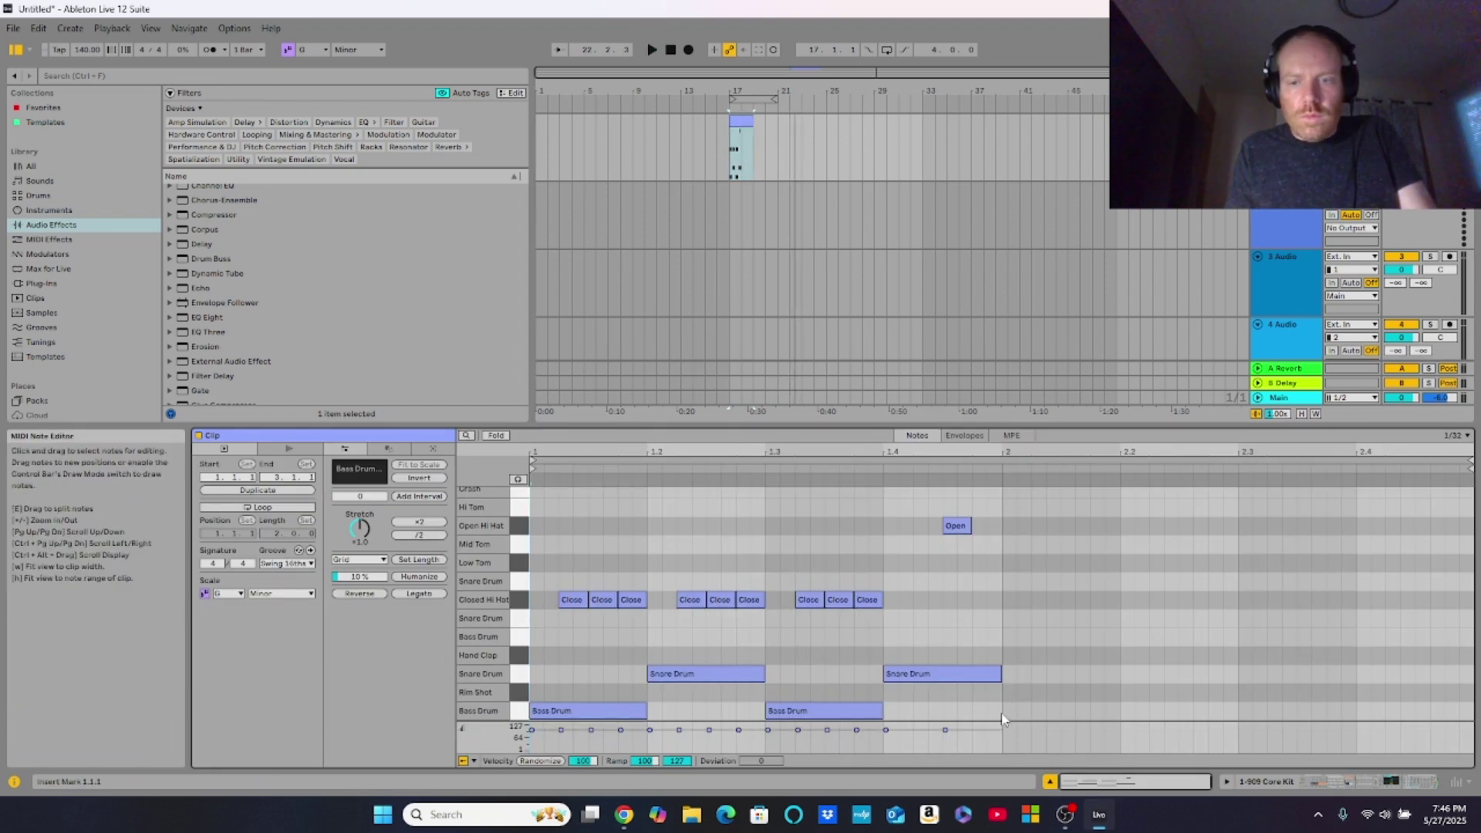
left_click_drag(1003, 719, 531, 513)
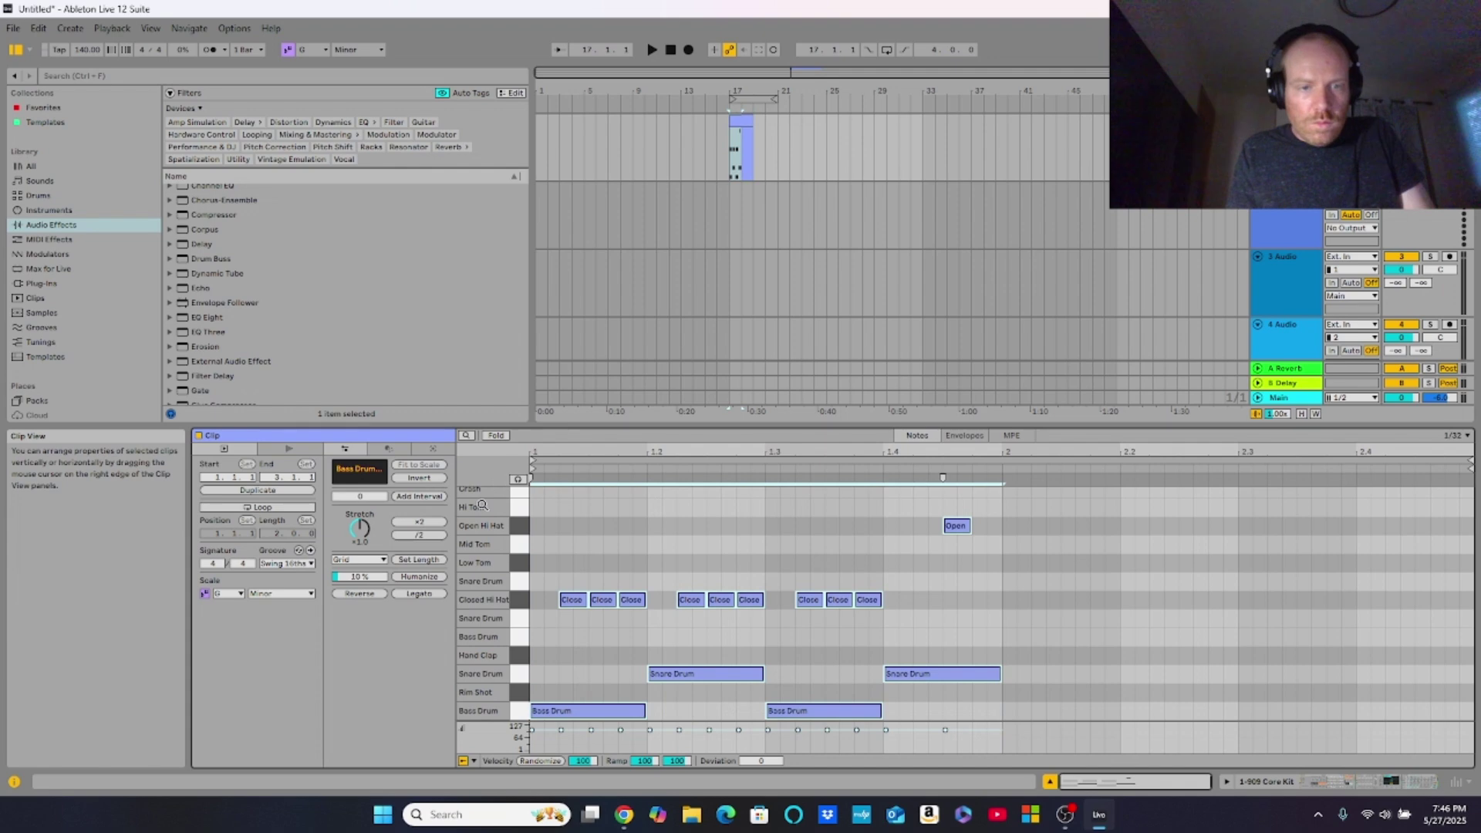
left_click(429, 527)
key("space")
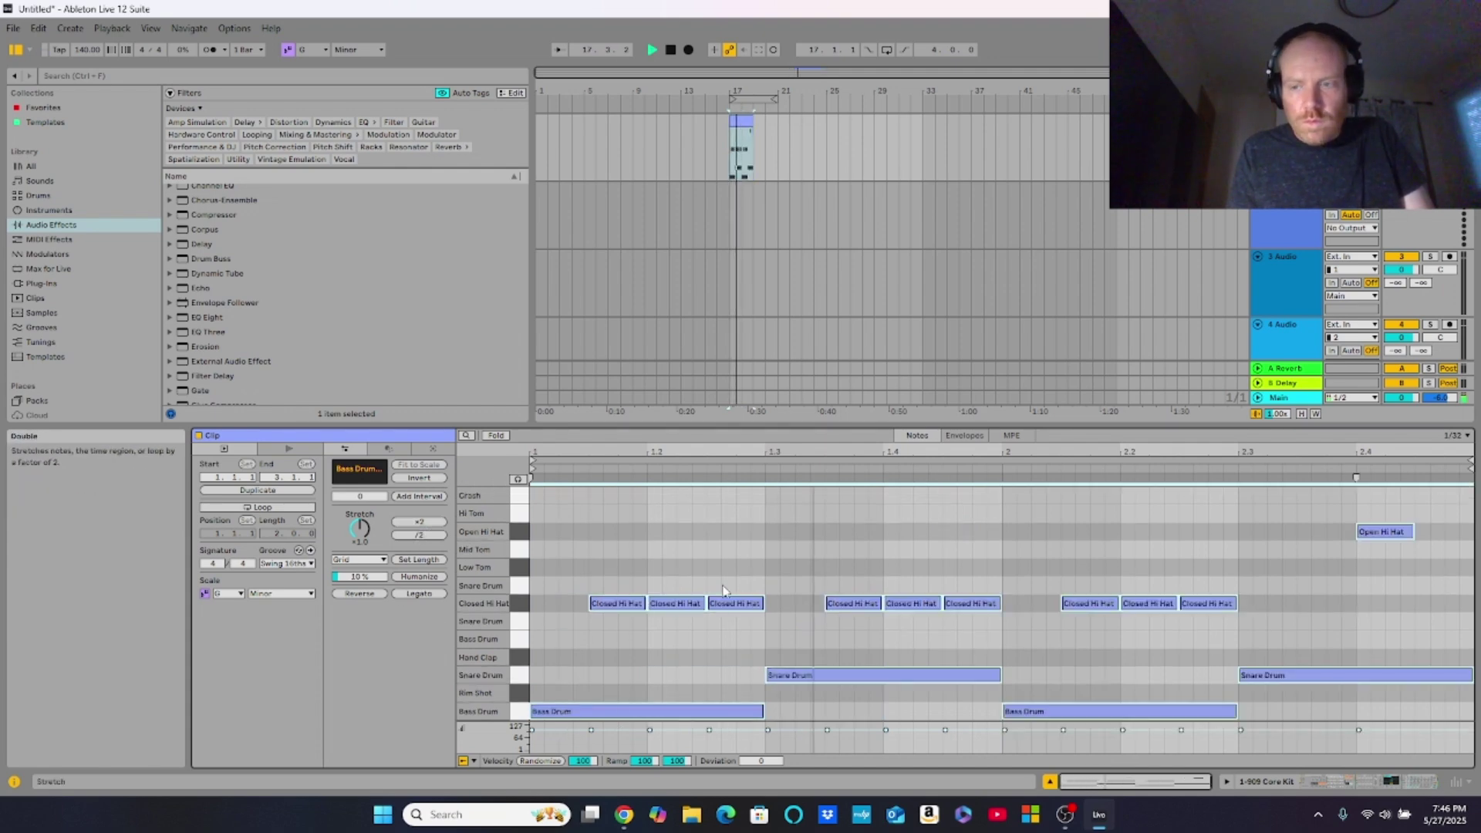
Step: Bring up the drum track's device chain and duplicate the two-bar clip repeatedly until the pattern reaches bar 33
left_click(1389, 782)
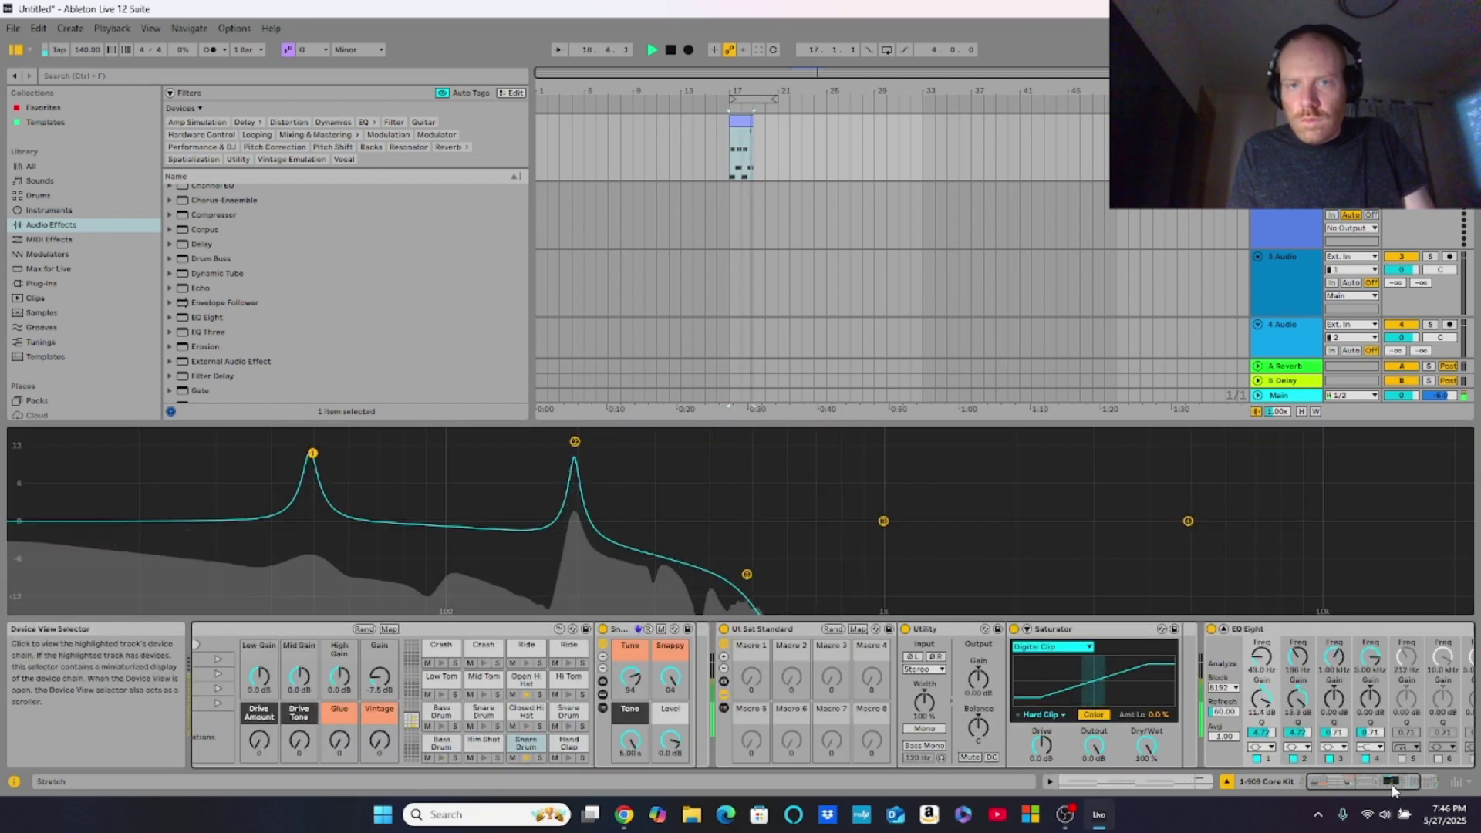
left_click(741, 121)
key("ctrl+d")
key("ctrl+d")
key("ctrl+d")
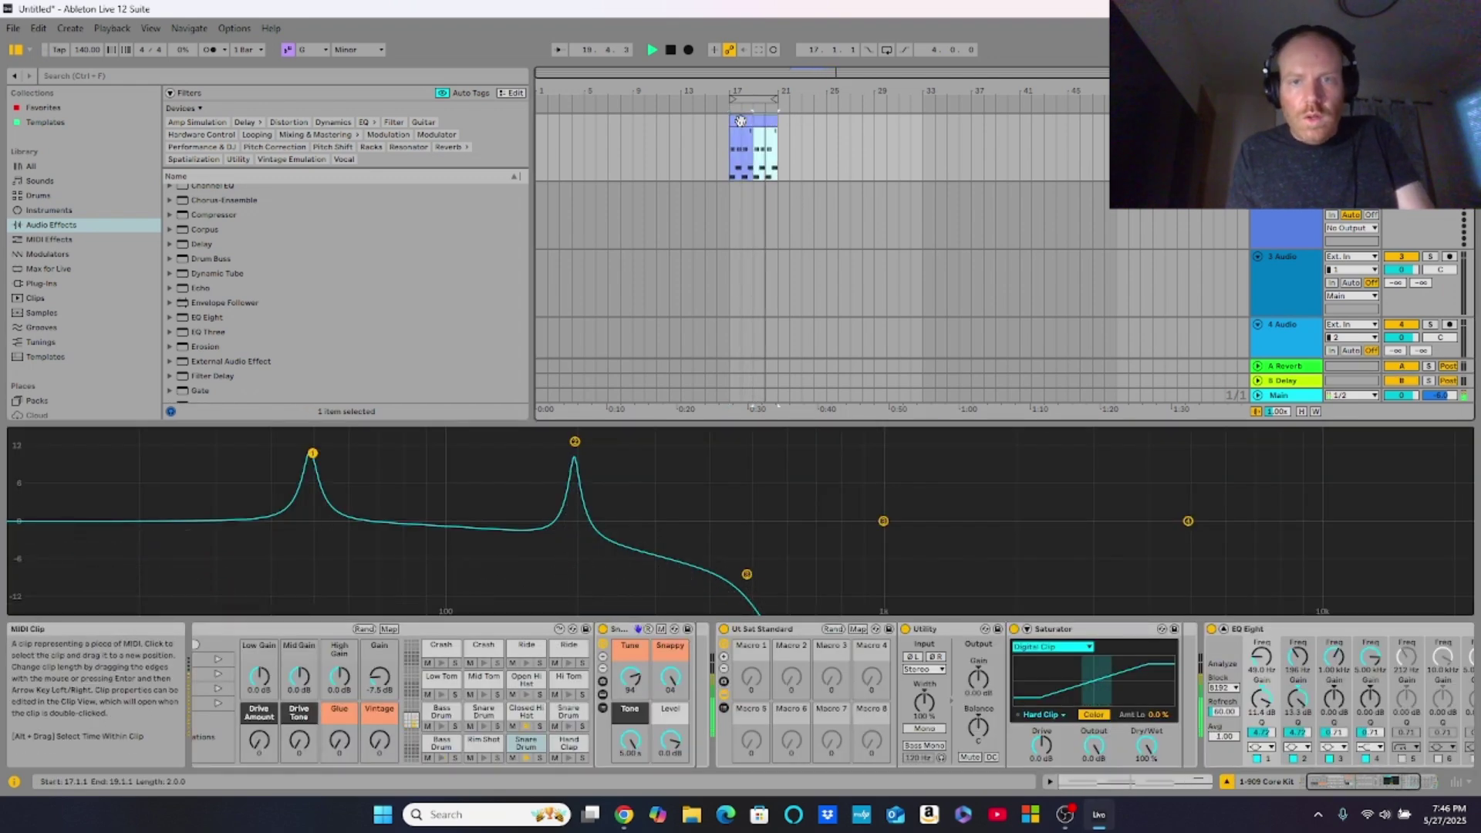
key("ctrl+d")
key("ctrl+d")
key("ctrl+d")
key("ctrl+d")
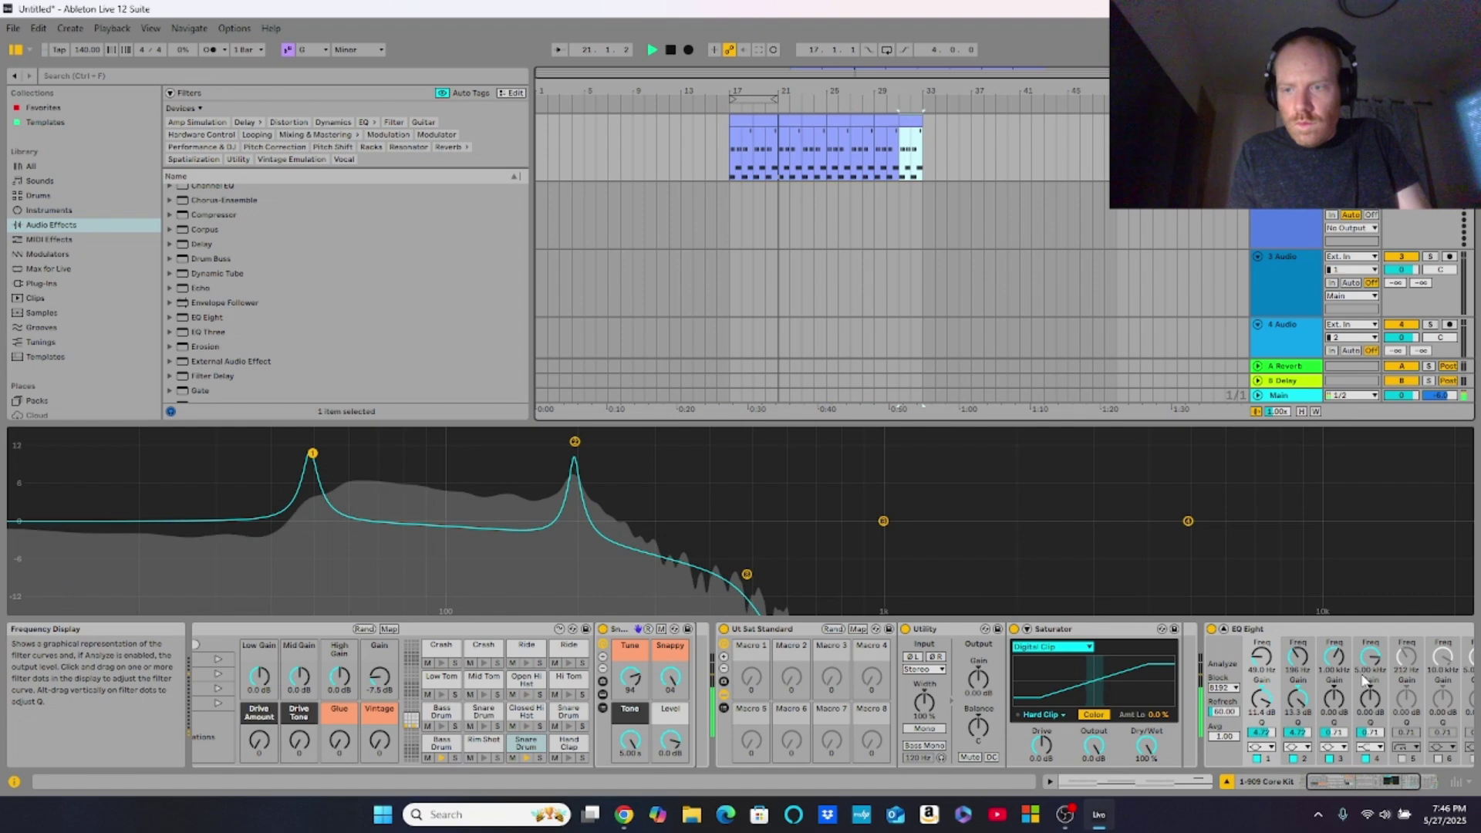
Step: Switch off EQ band 8's high cut and put the insert marker back at bar 17 on the drum track
scroll(1385, 709, "right", 3)
left_click(1326, 759)
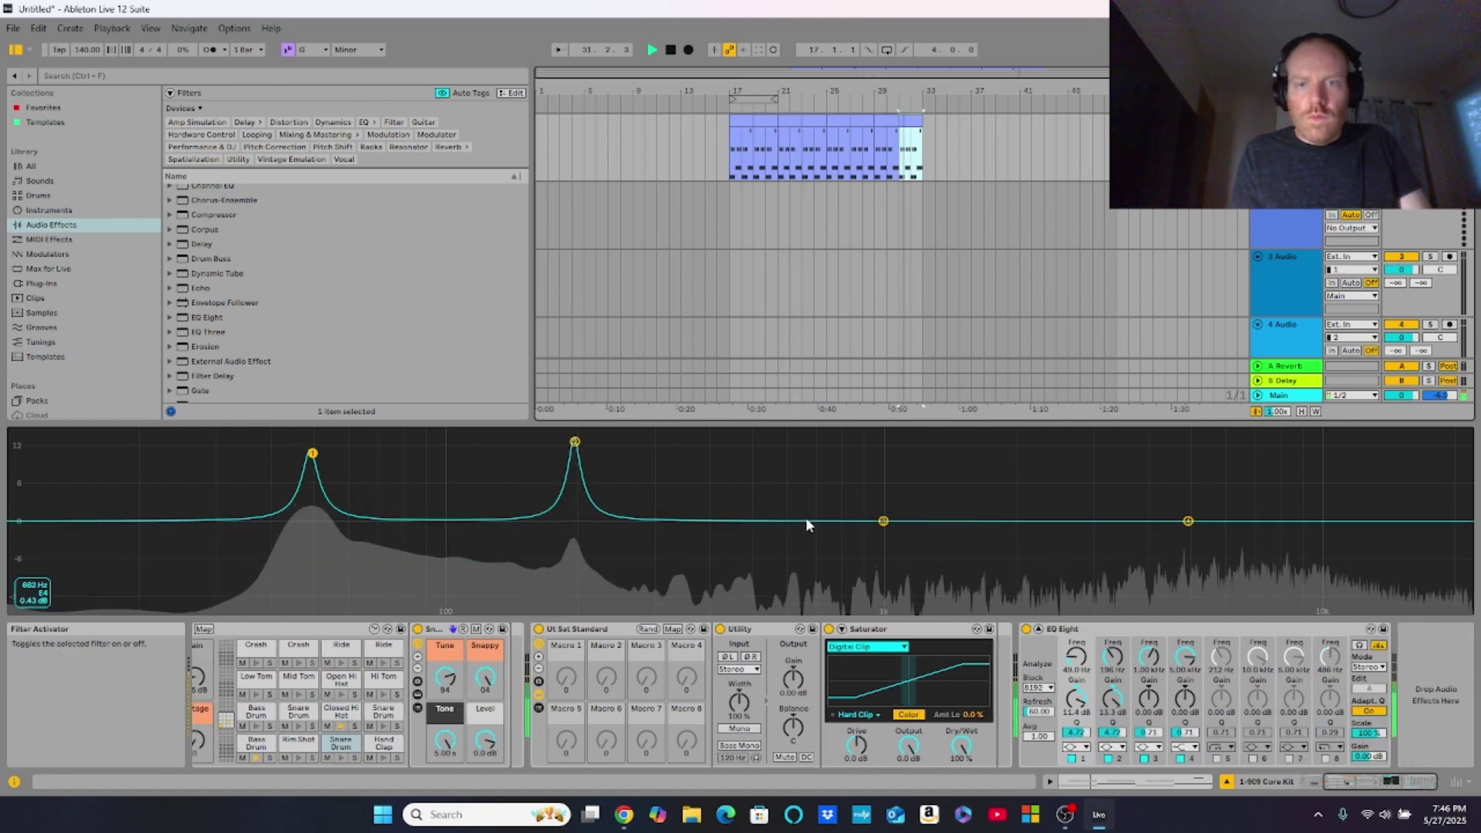
left_click(719, 164)
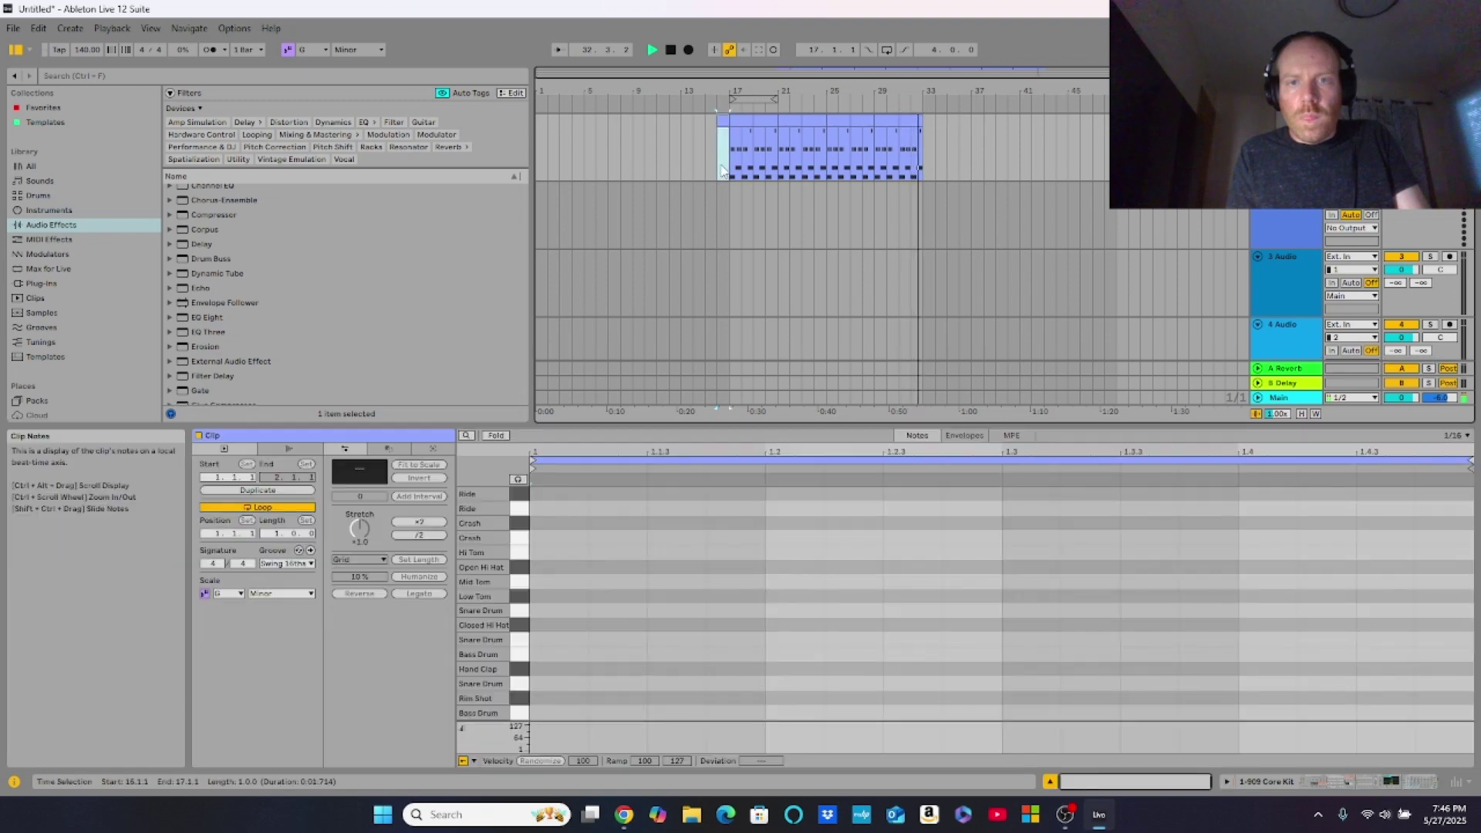
left_click(728, 170)
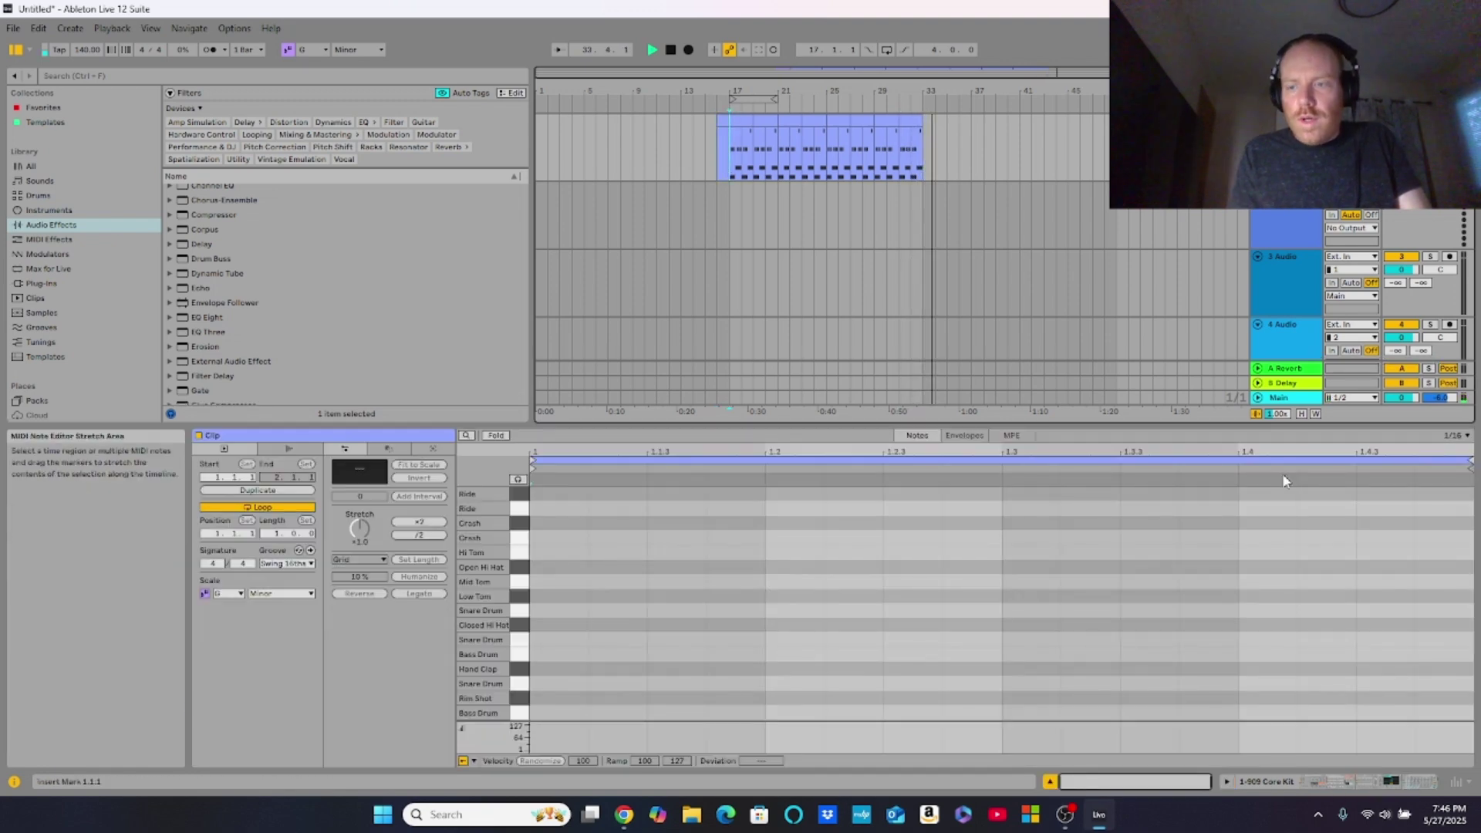
left_click(1403, 785)
scroll(1386, 694, "down", 3)
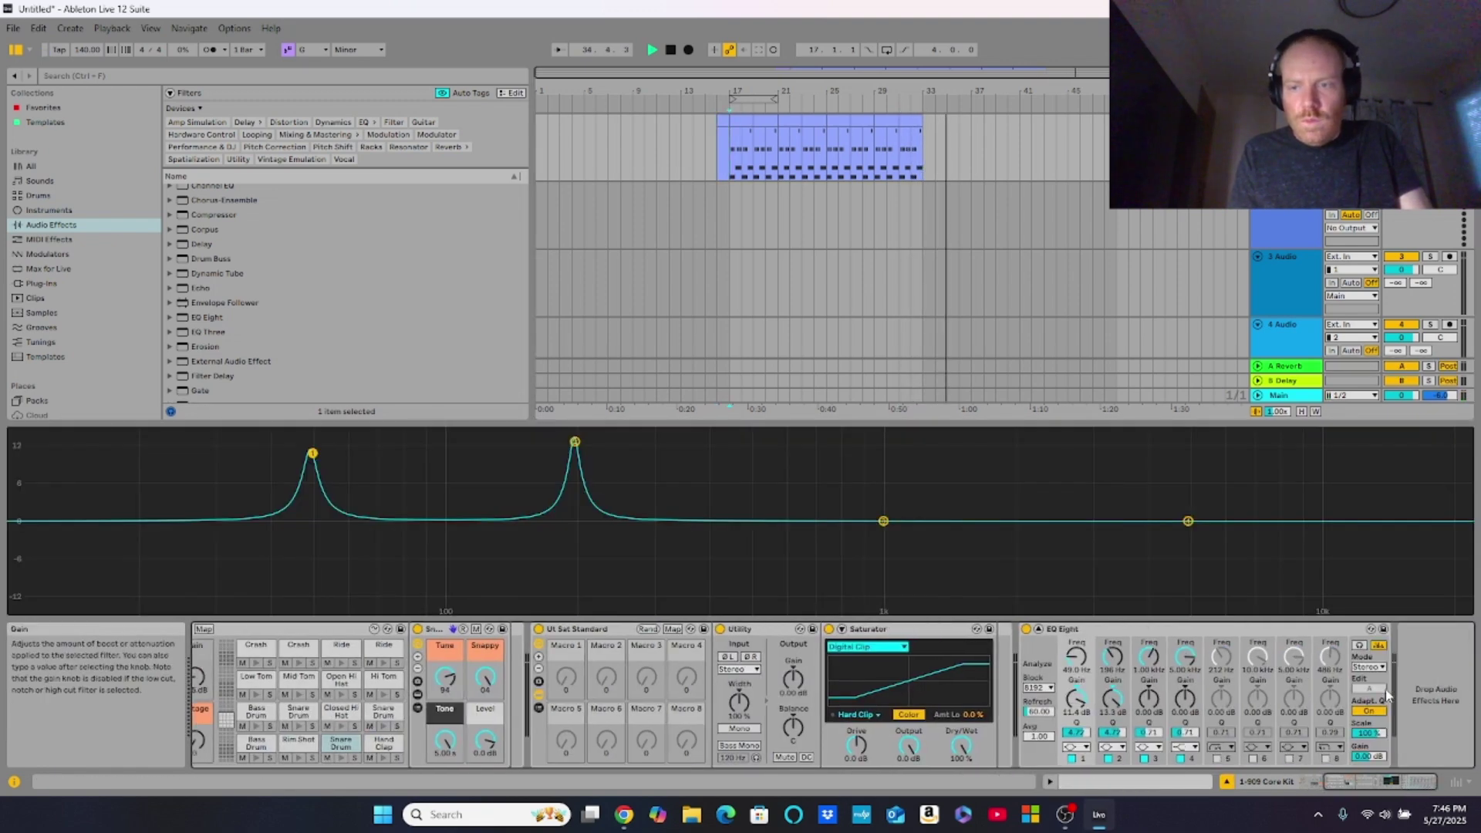
Step: Add the favorite Ut Set Standard rack after EQ Eight, raising its Utility gain to 6.11 dB and Saturator drive to 3.4 dB
left_click(43, 107)
double_click(253, 327)
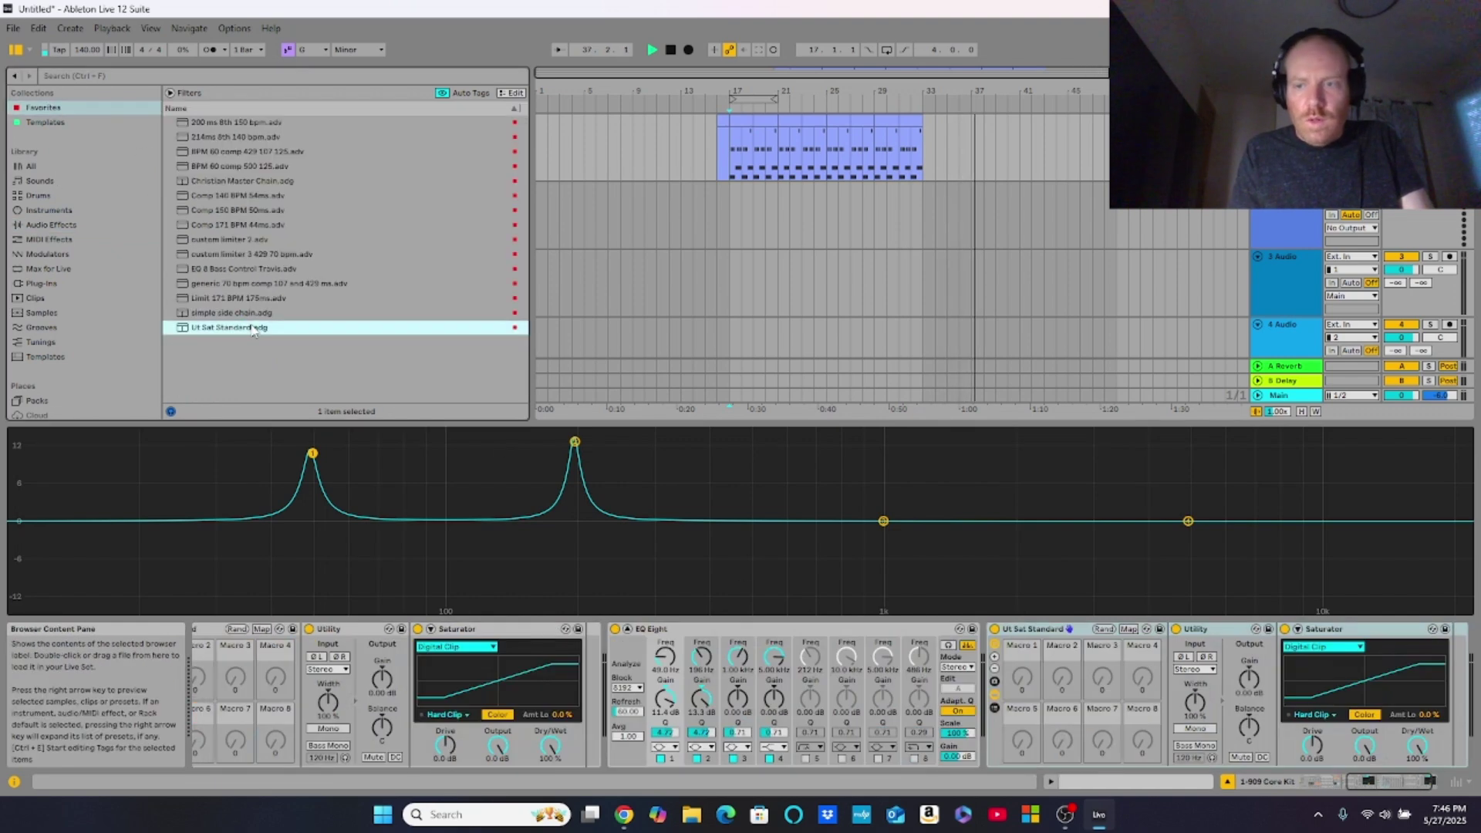
left_click_drag(1249, 679, 1249, 664)
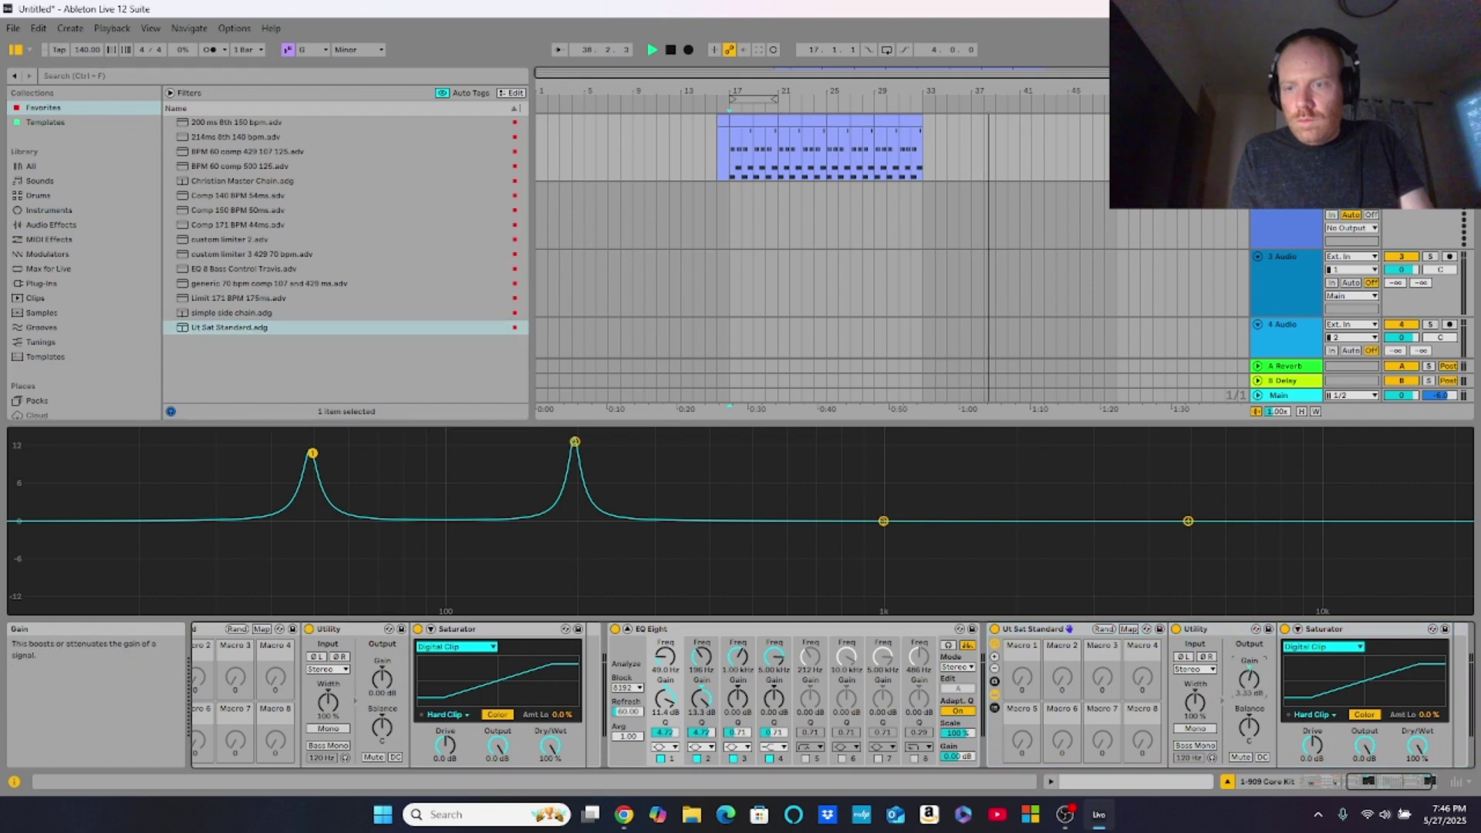
left_click_drag(1312, 745, 1312, 725)
Step: Show the Main track's devices and add a second Ut Set Standard rack after the existing one
left_click(1284, 403)
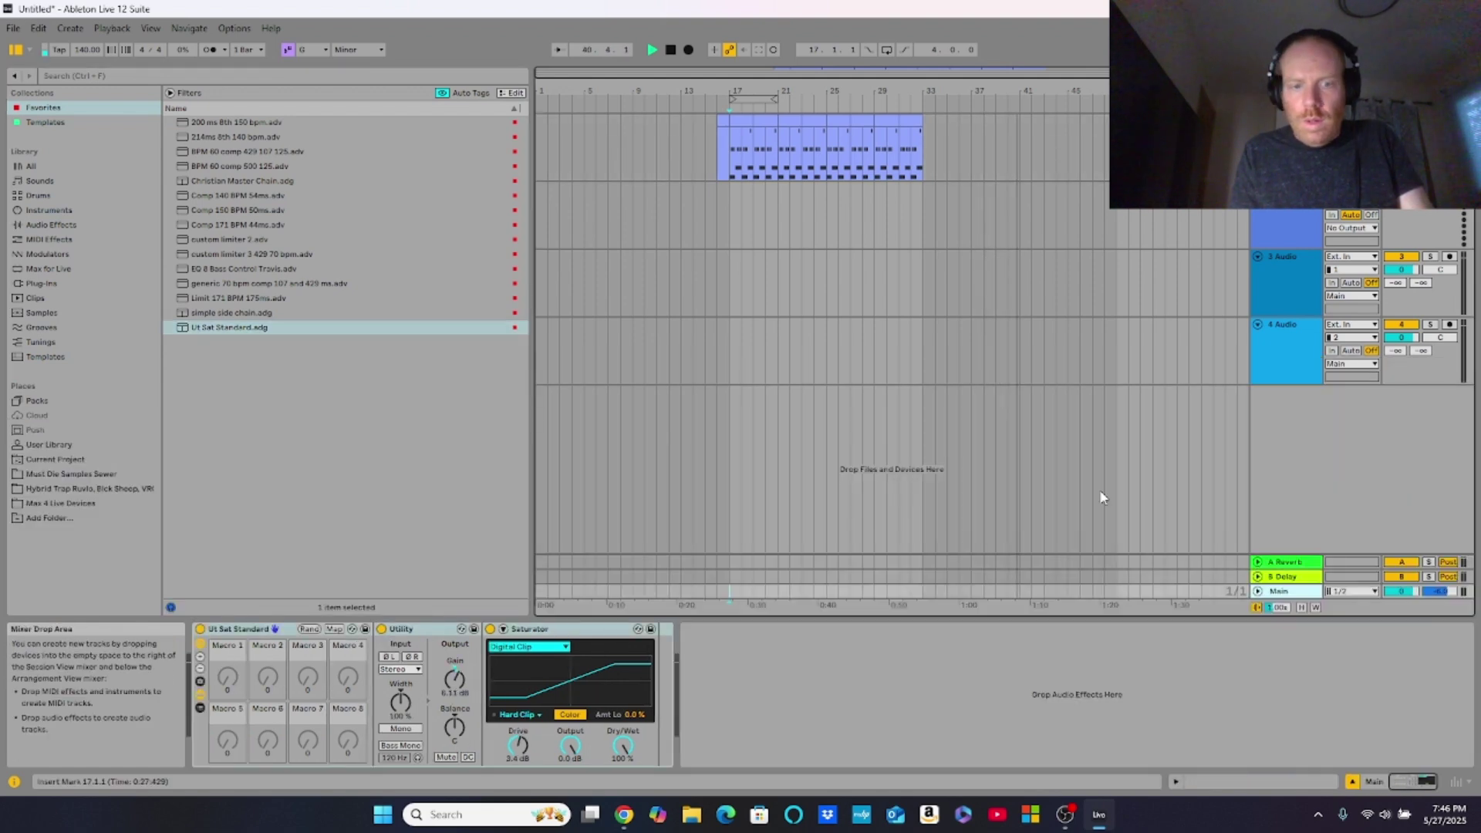
left_click(86, 231)
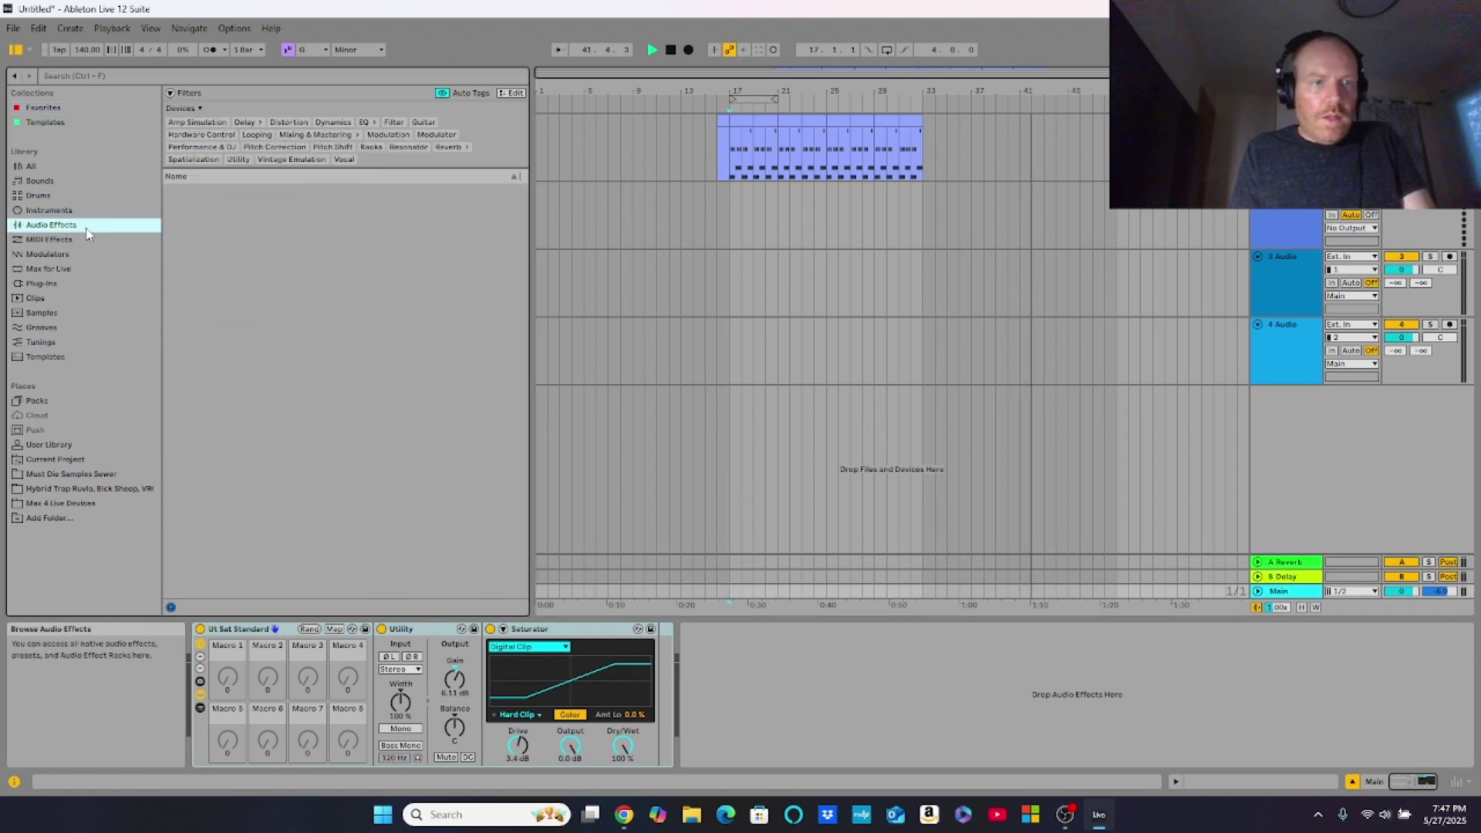
scroll(247, 318, "up", 3)
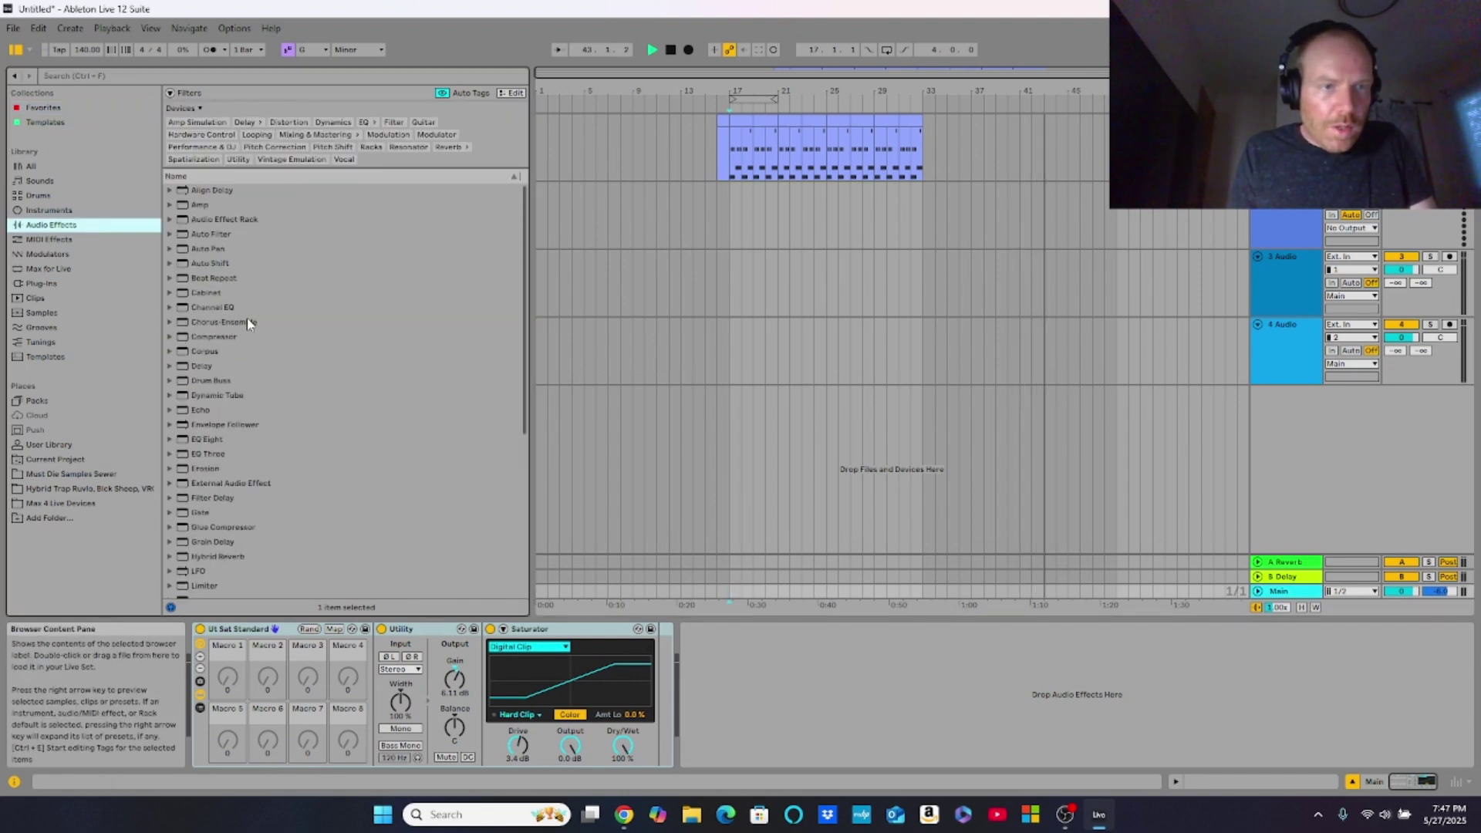
left_click(74, 108)
left_click_drag(229, 327, 1032, 687)
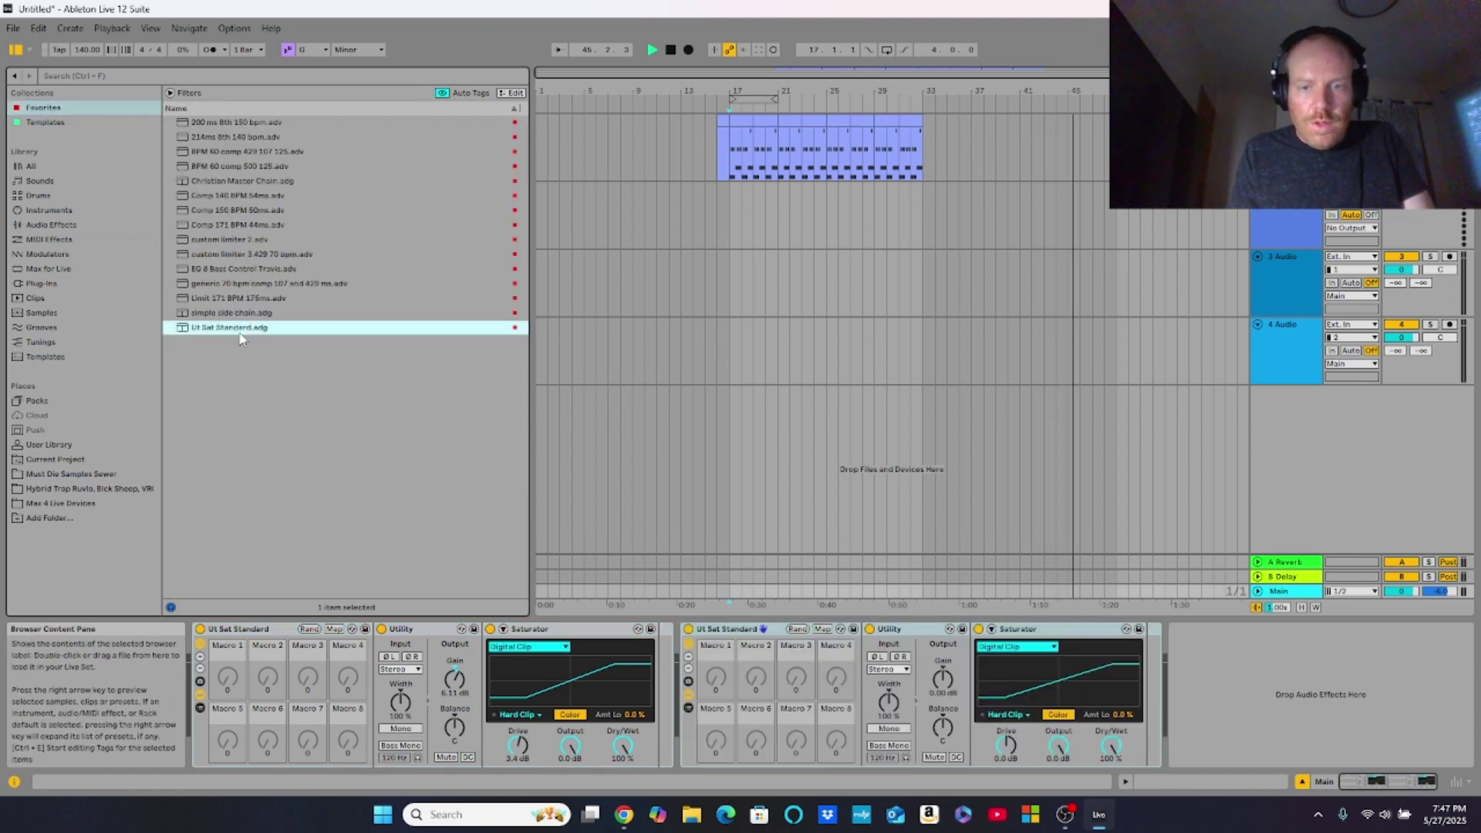
Step: Lower the second Main rack's Utility gain to -6.00 dB and add the Master Dance Aggressive audio effect rack after it
left_click_drag(943, 682, 944, 688)
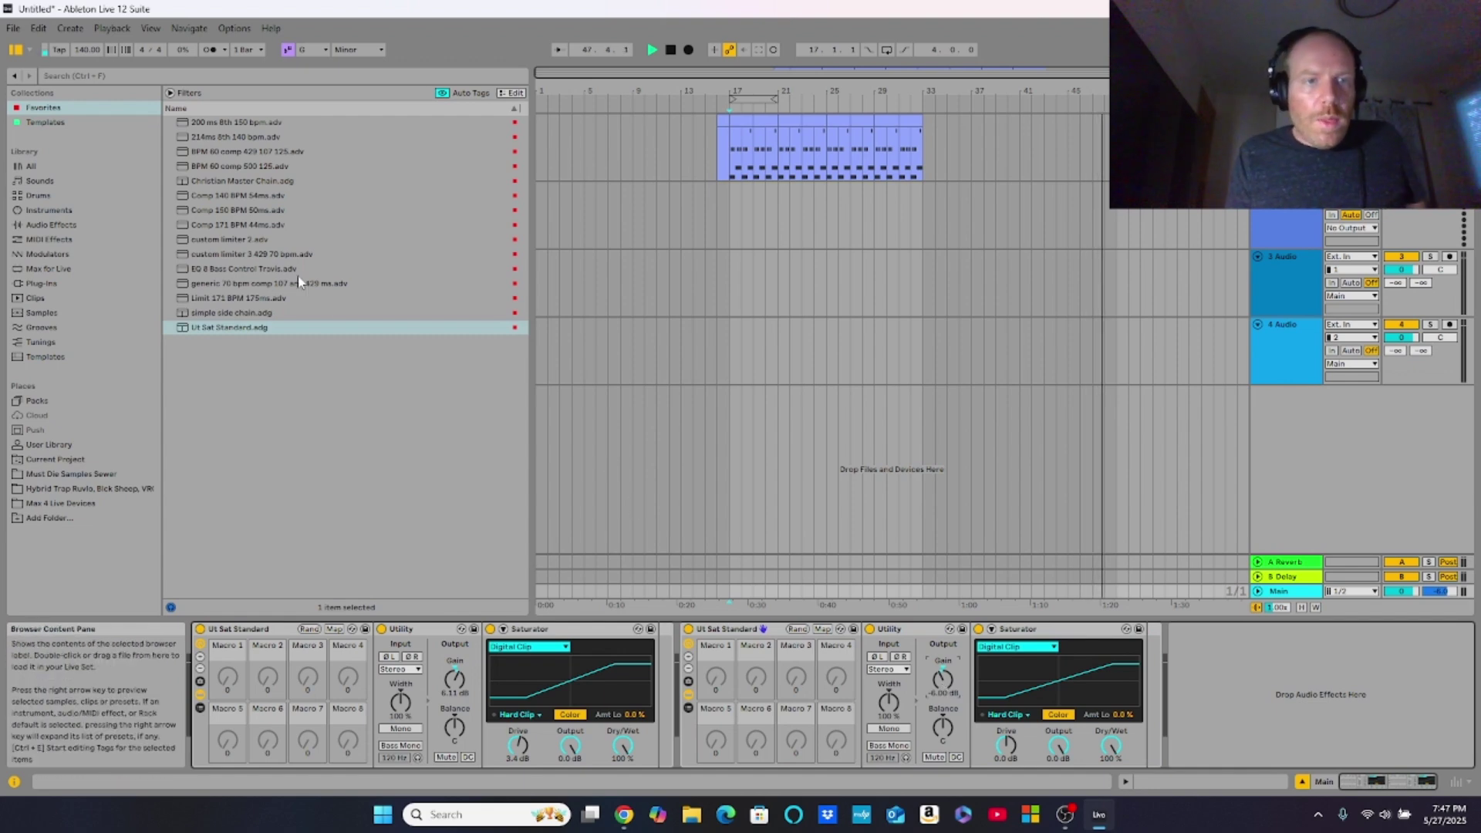
left_click(82, 225)
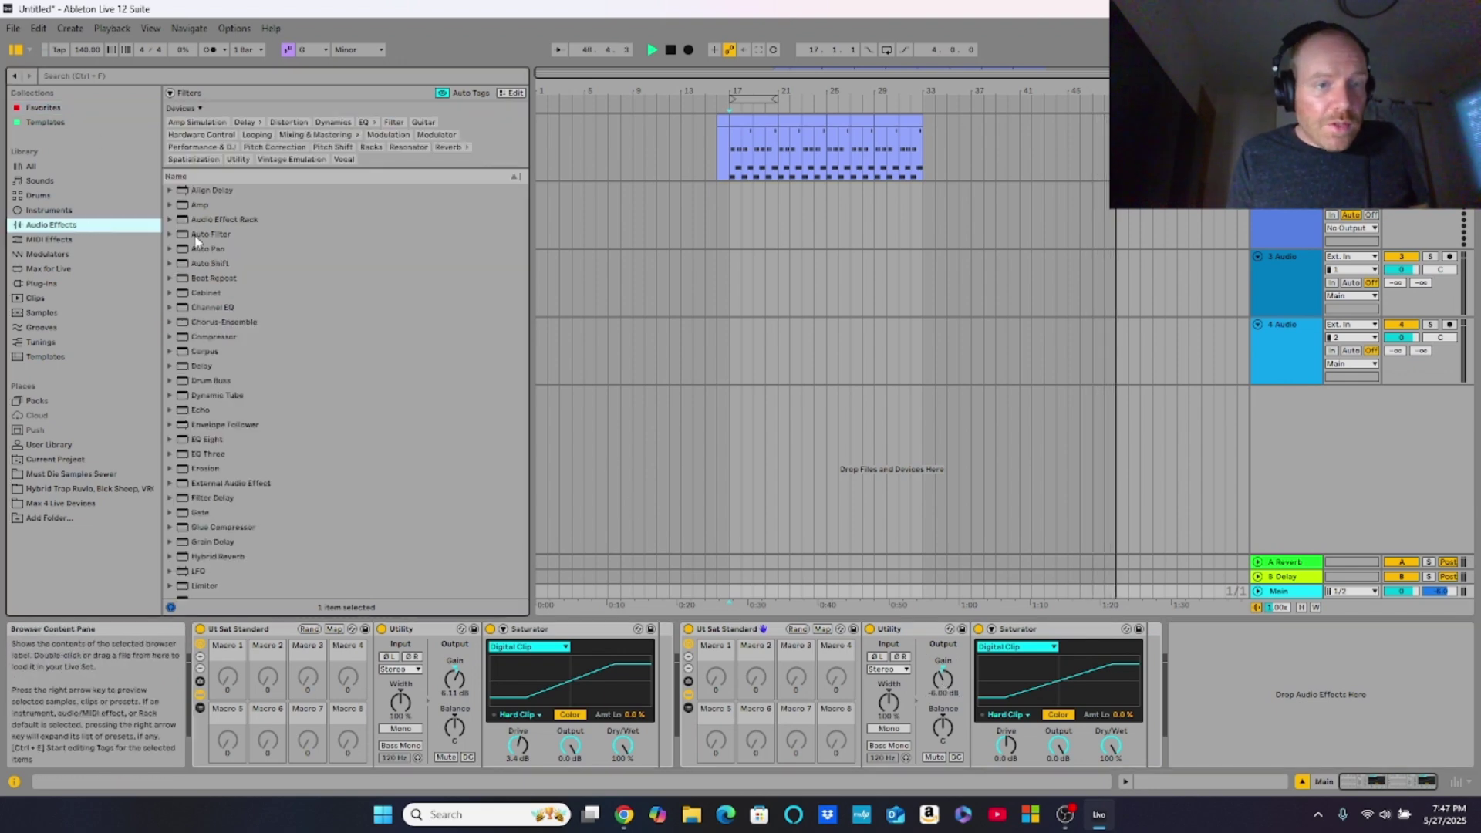
left_click(170, 220)
scroll(263, 384, "down", 10)
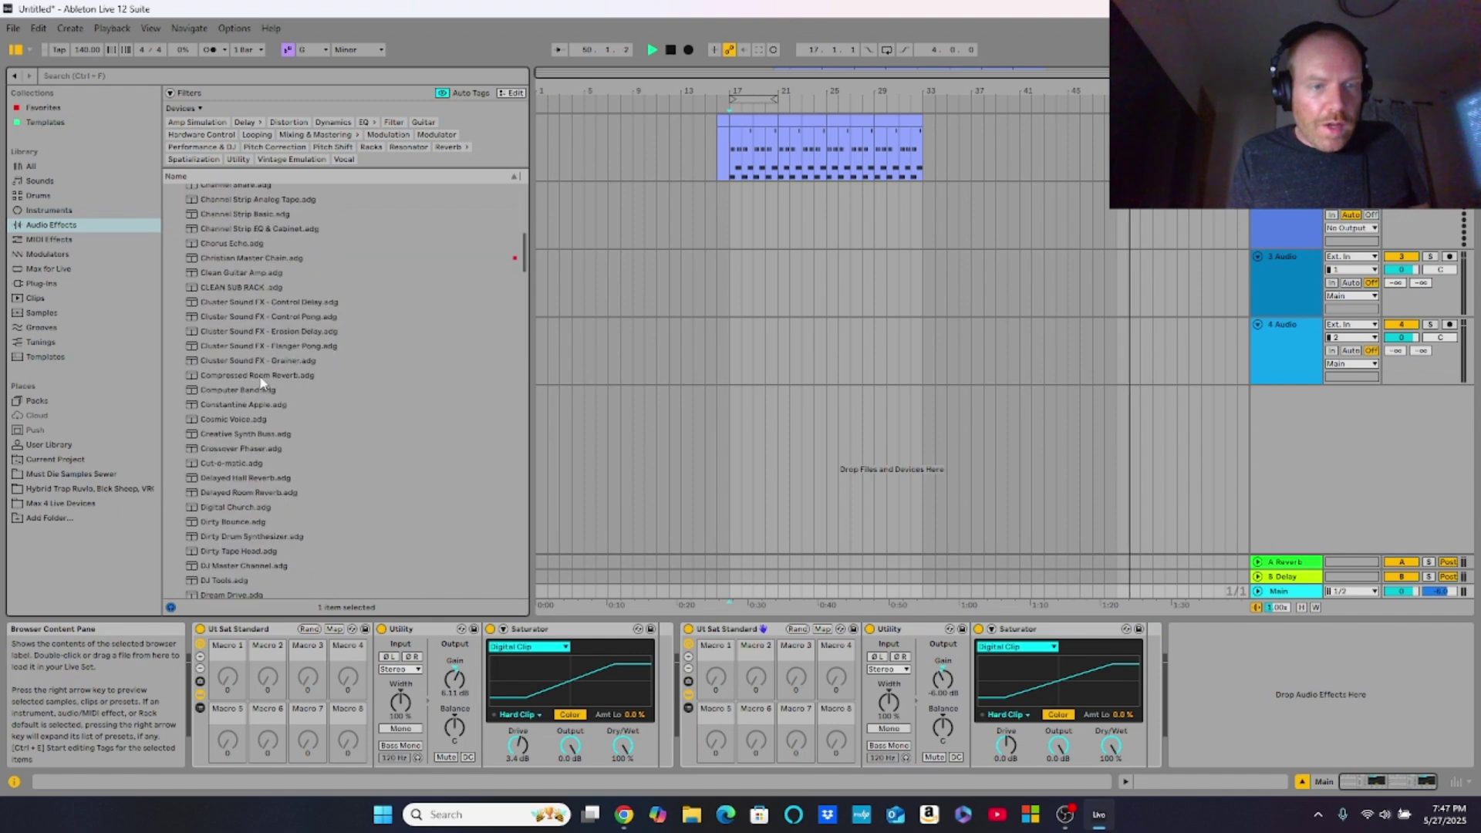
scroll(261, 384, "down", 15)
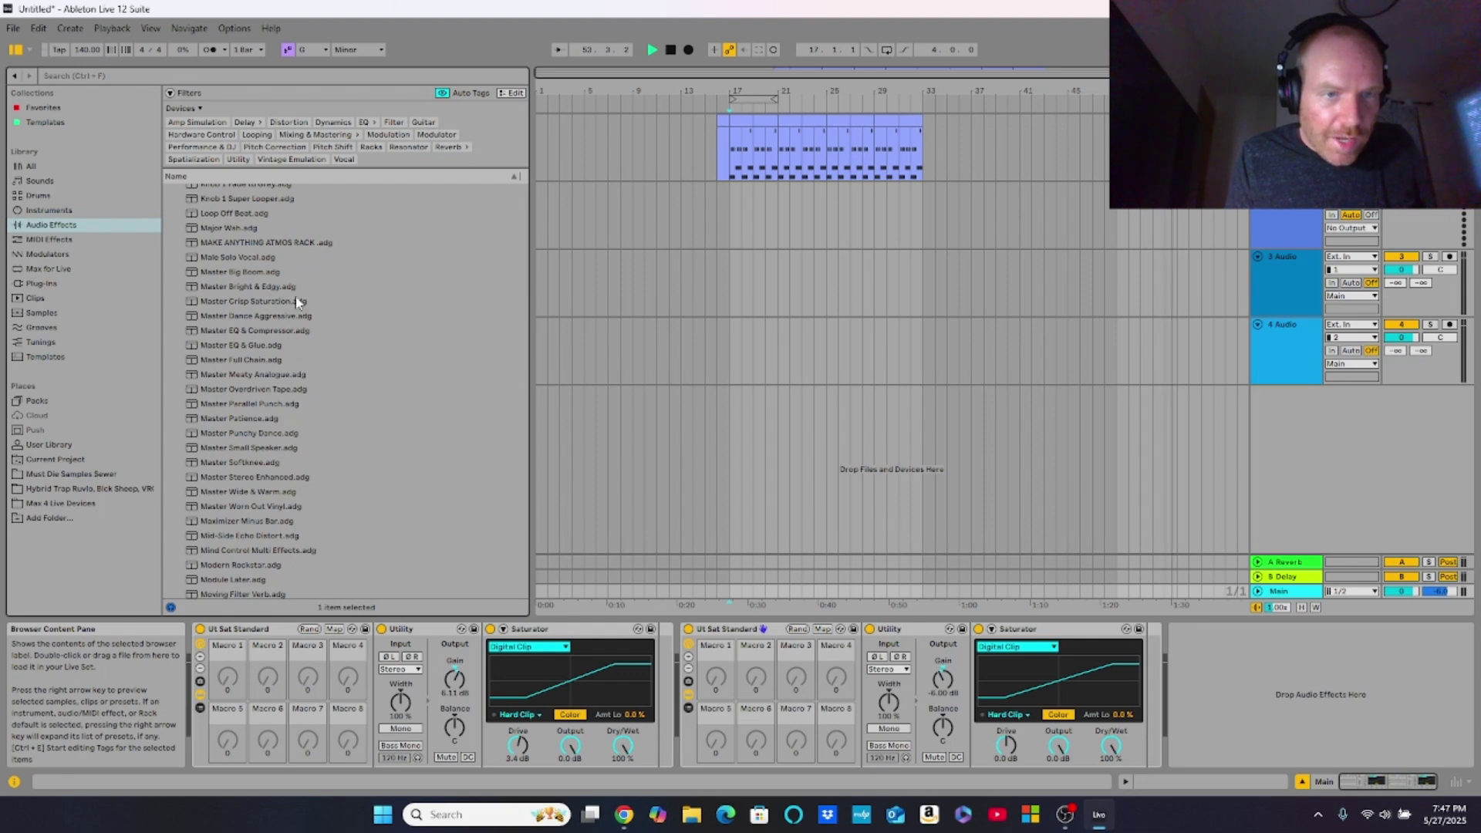
double_click(307, 317)
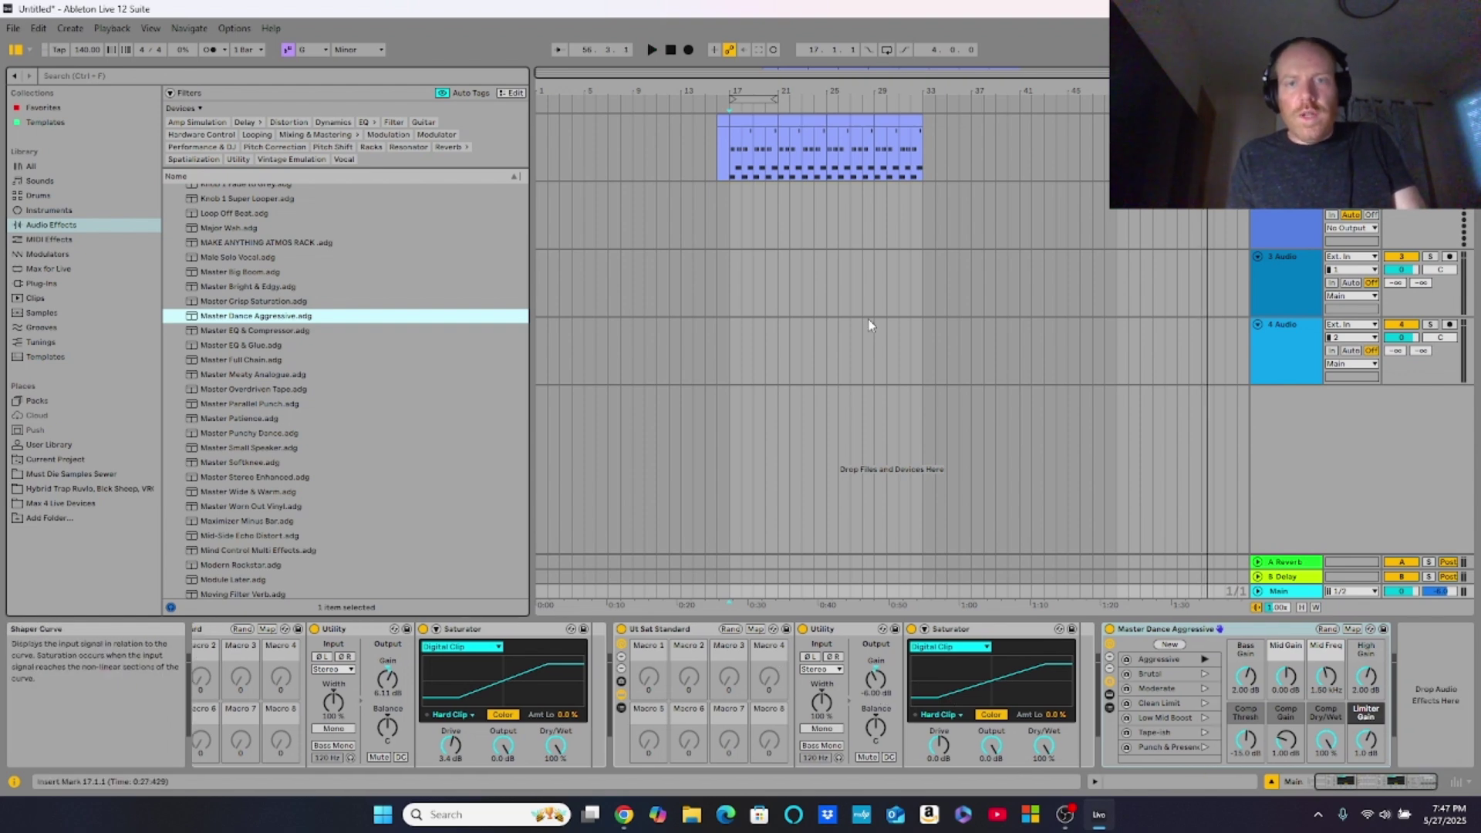
Step: Play the beat from bar 17 and check the levels through the drum track's EQ Eight, Utility and Saturator
left_click(733, 149)
key("space")
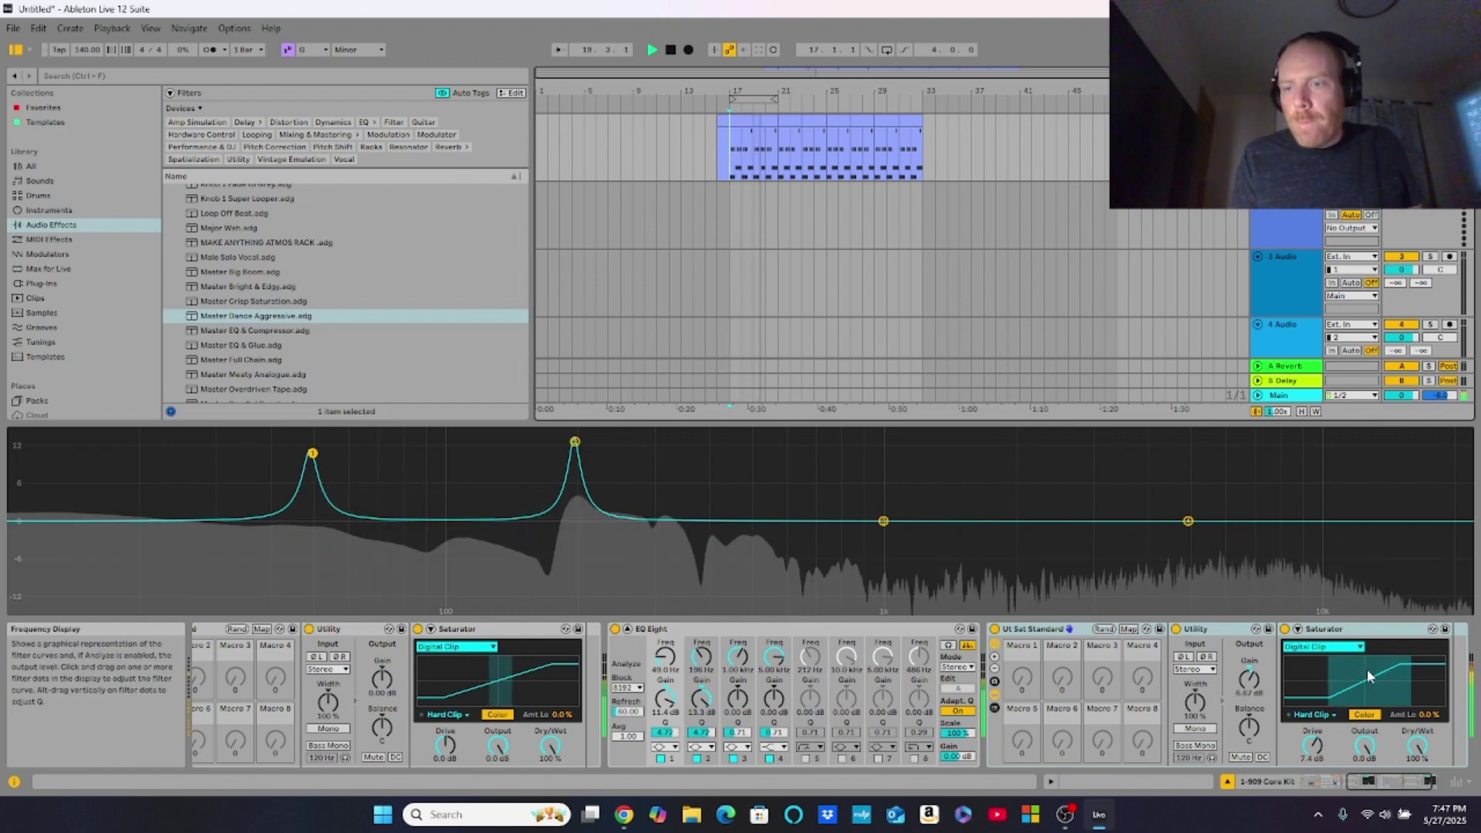
scroll(1181, 721, "right", 2)
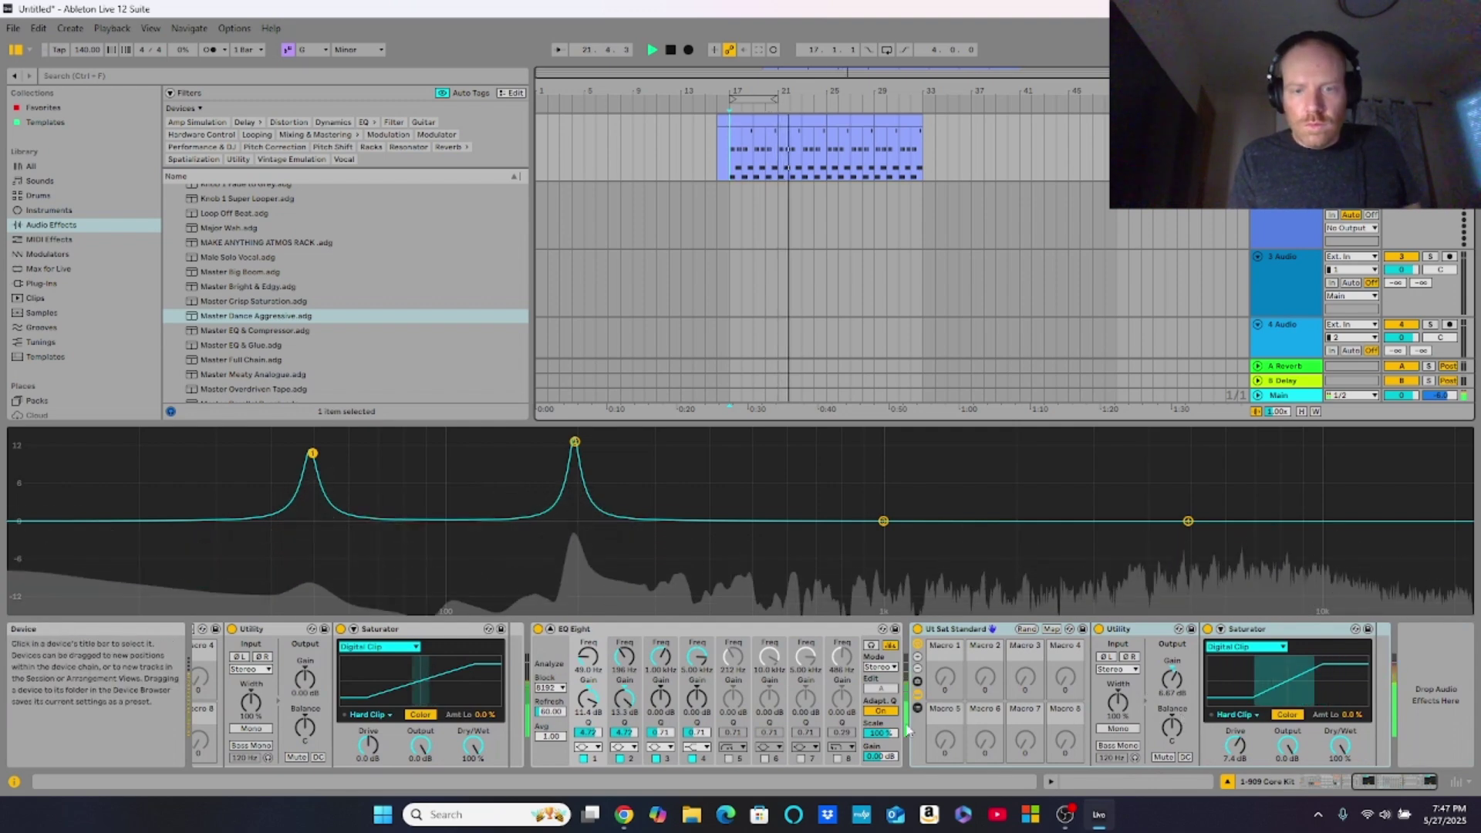
scroll(909, 729, "left", 1)
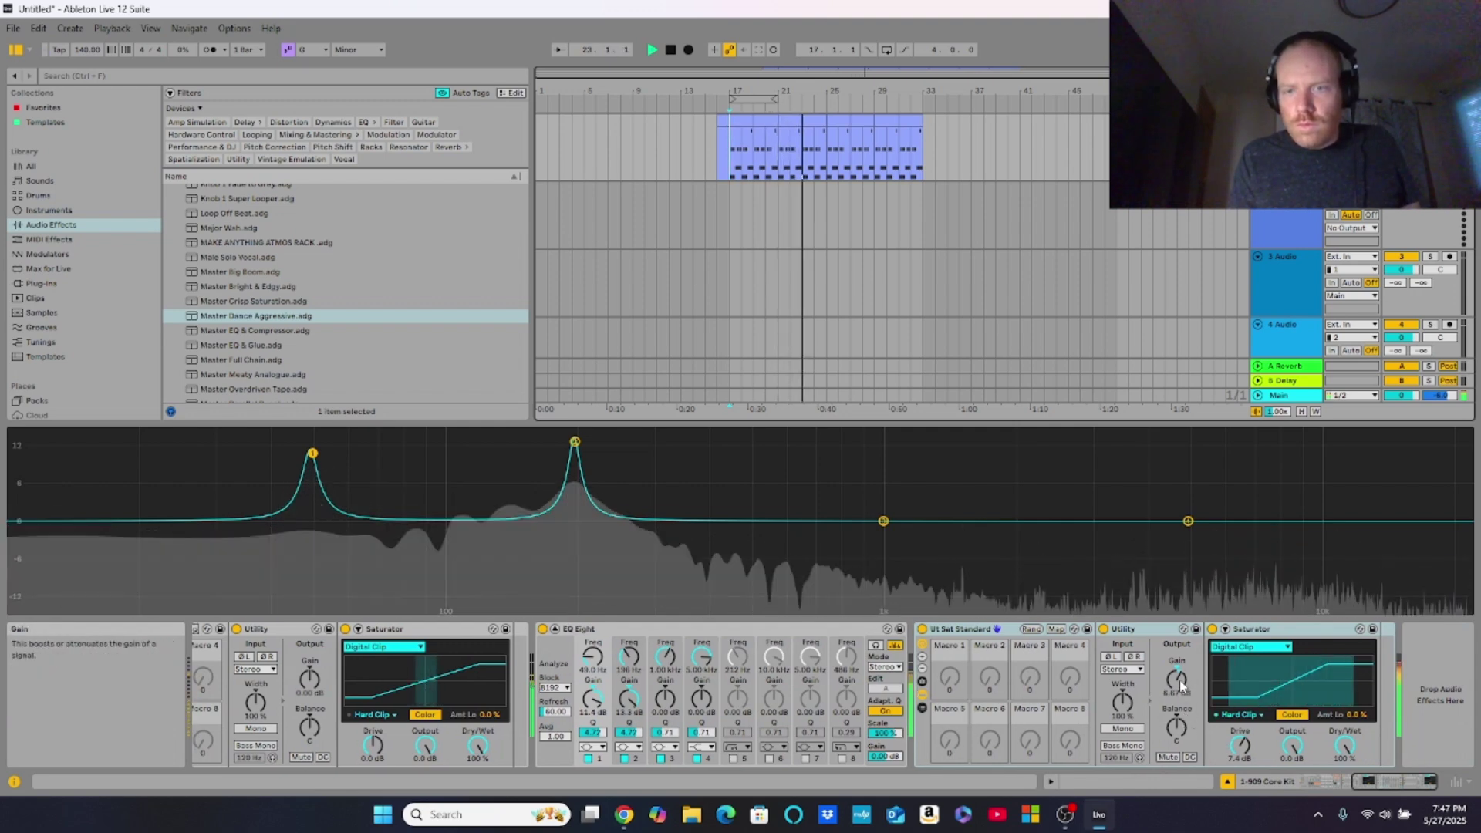
key("Return")
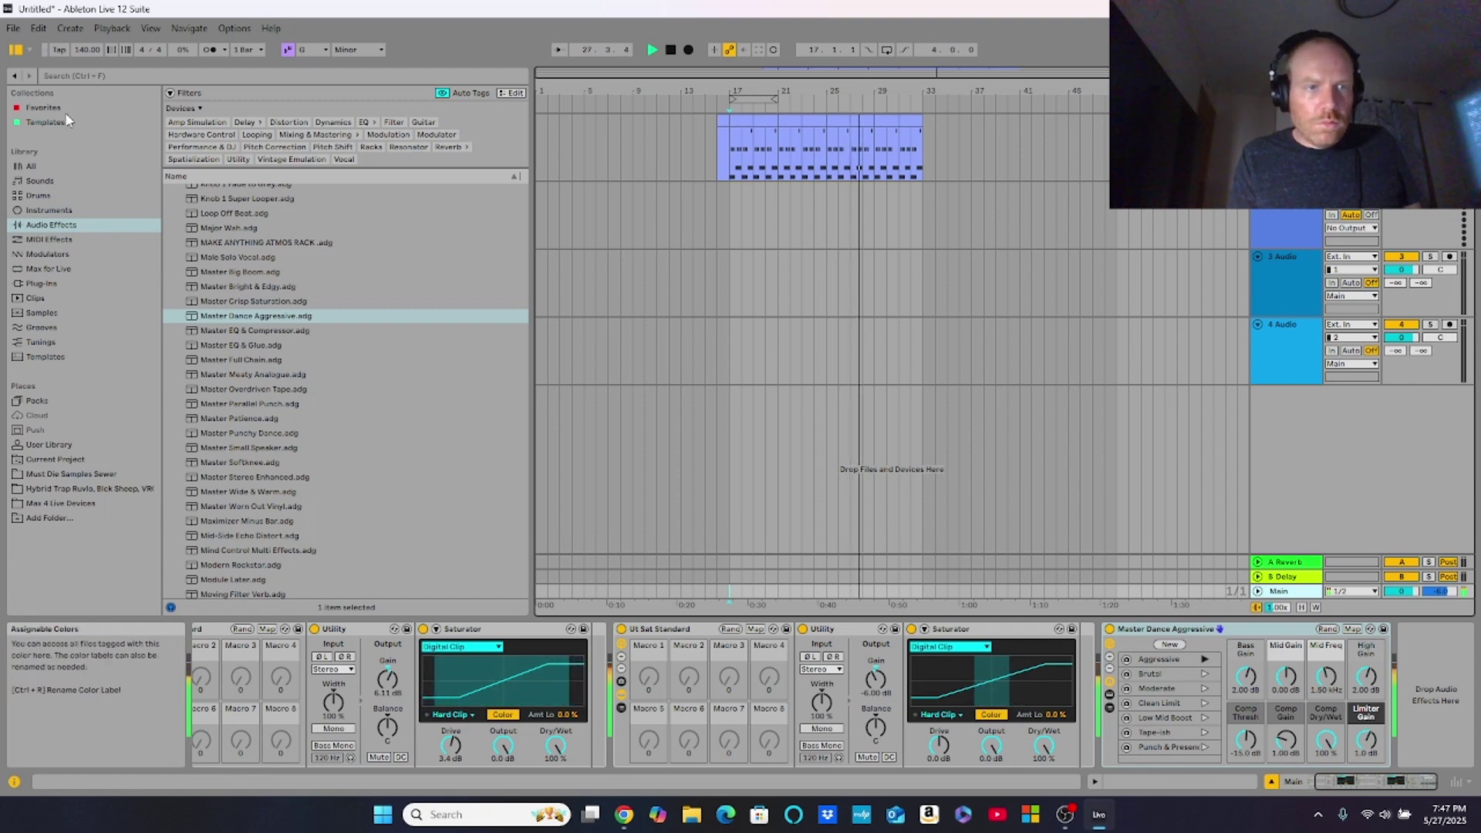
Step: Add the favorite Ut Set Standard rack after Master Dance Aggressive on the Main track, with its Utility gain at 3.89 dB
left_click(45, 108)
left_click(218, 329)
double_click(218, 329)
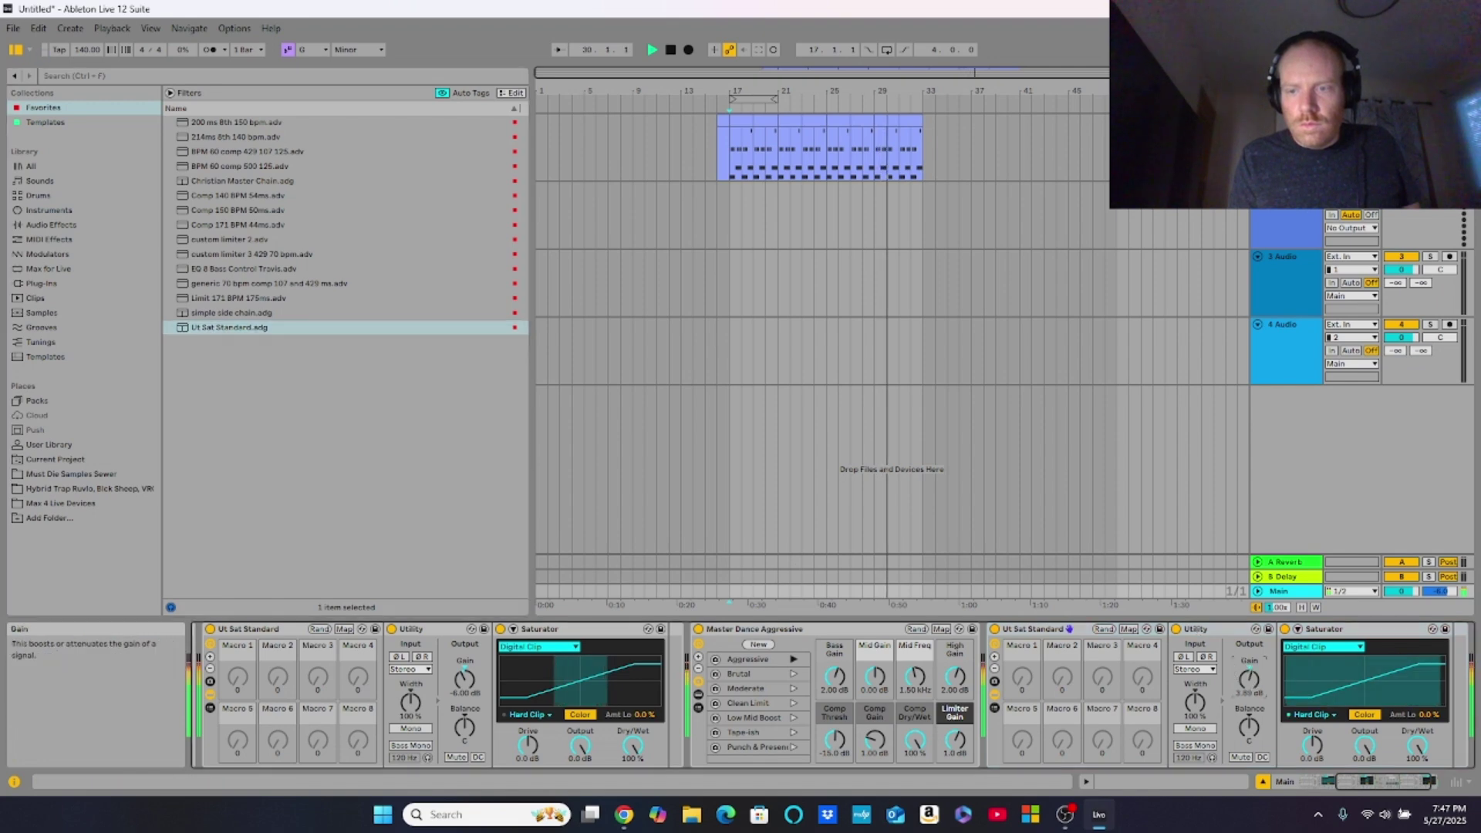
Step: Raise Master Dance Aggressive's Bass Gain macro to 7.91 dB and reveal the devices inside the rack
left_click_drag(833, 680, 832, 655)
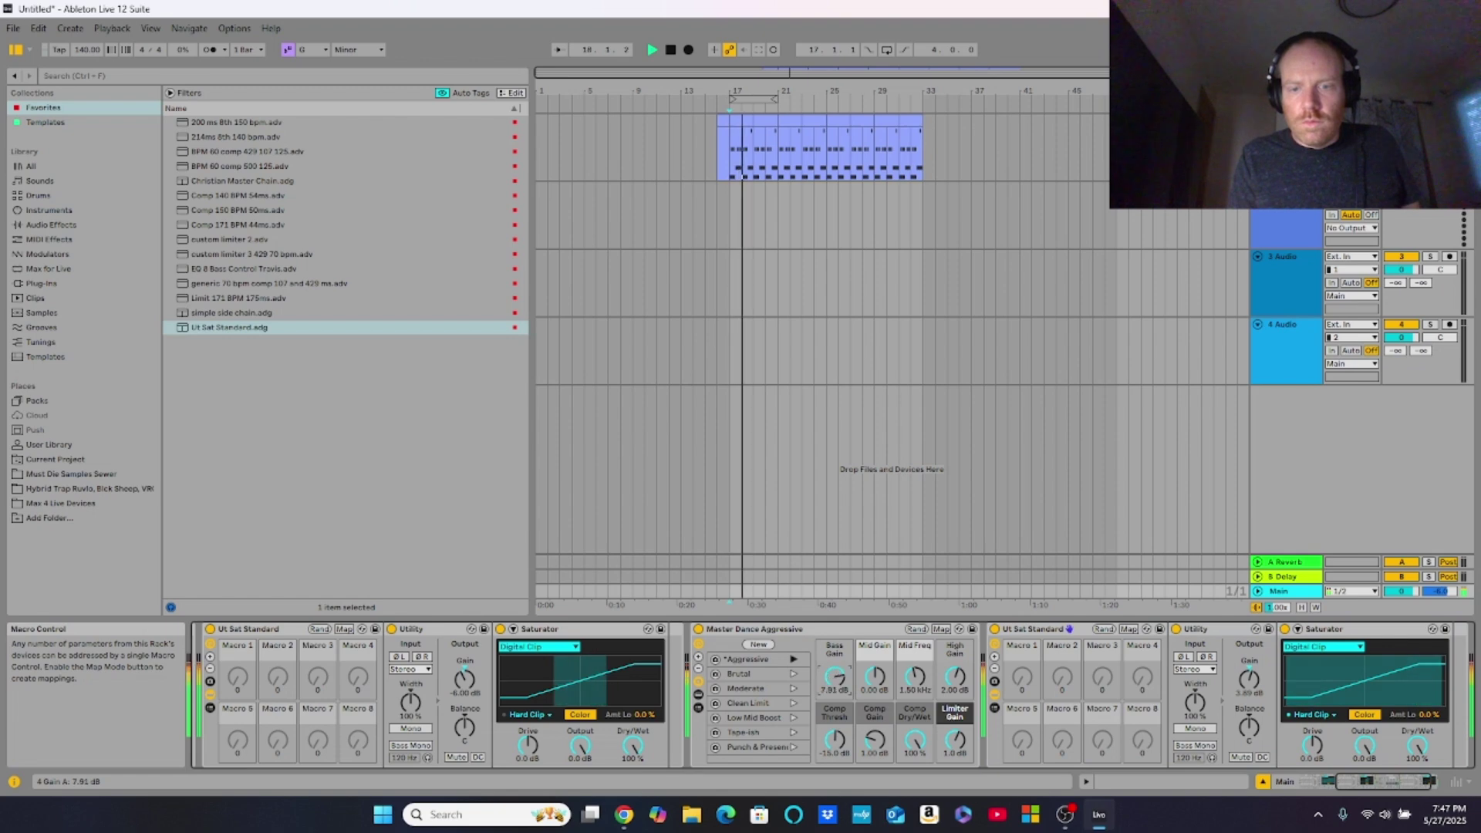
left_click(699, 696)
scroll(1080, 714, "right", 3)
scroll(1107, 716, "right", 9)
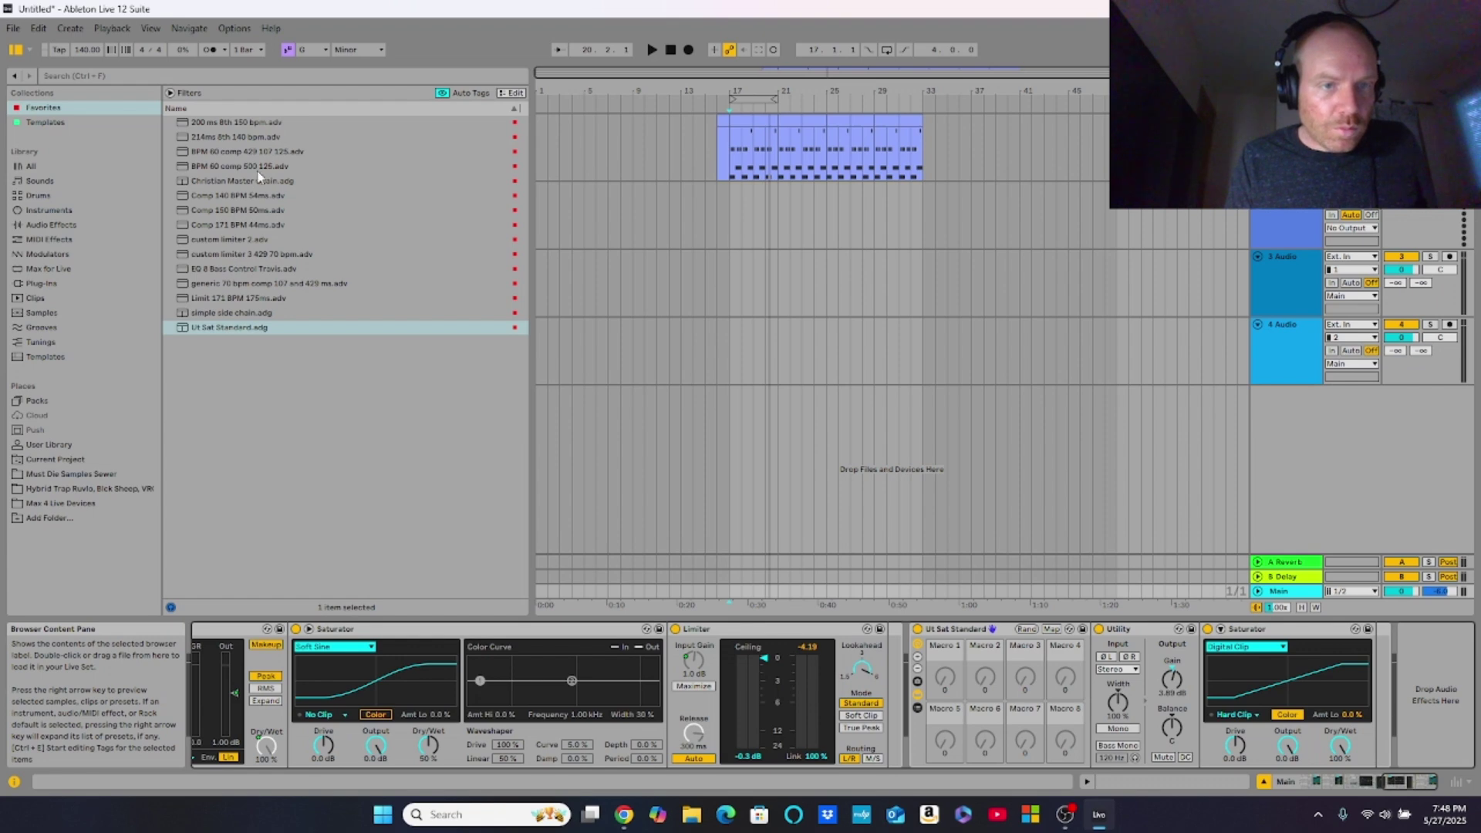
Step: Add the favorite EQ 8 Bass Control preset to the Main chain and move it before the last Ut Set Standard rack
double_click(253, 270)
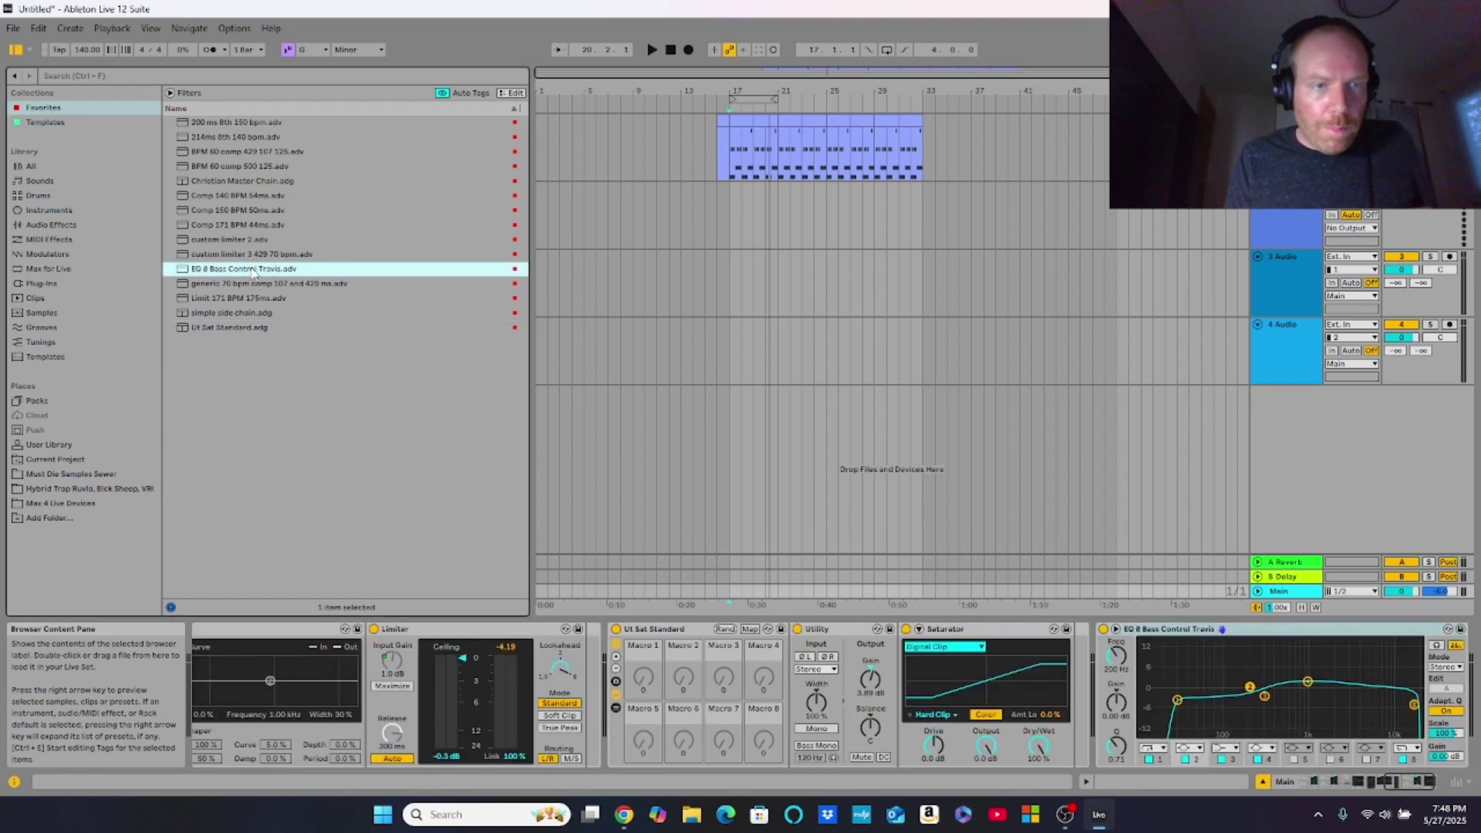
left_click(668, 680)
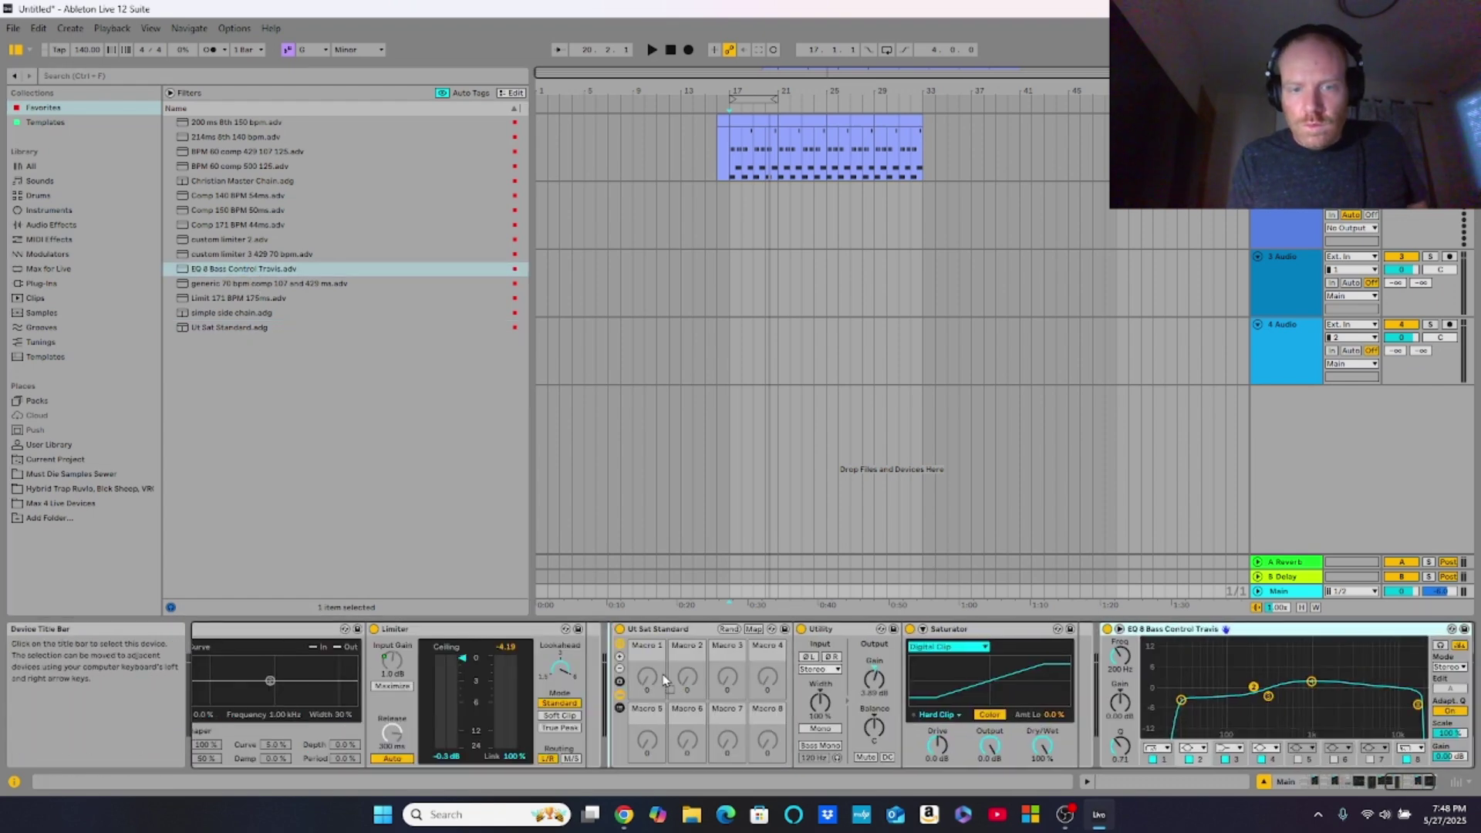
left_click_drag(655, 673, 659, 679)
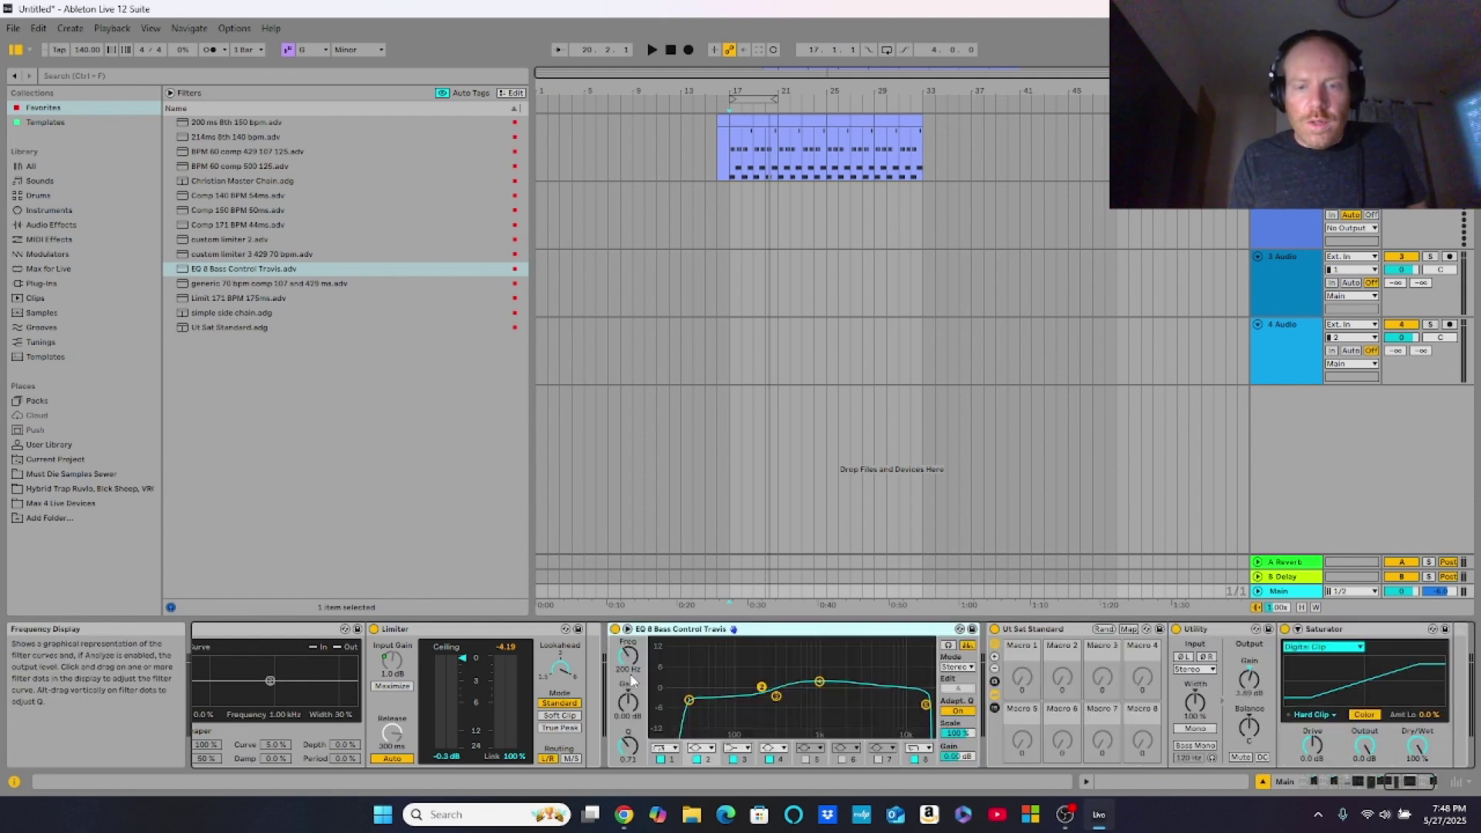
Step: Expand the bass control EQ's frequency display and play the beat briefly to examine its spectrum
left_click(627, 629)
key("space")
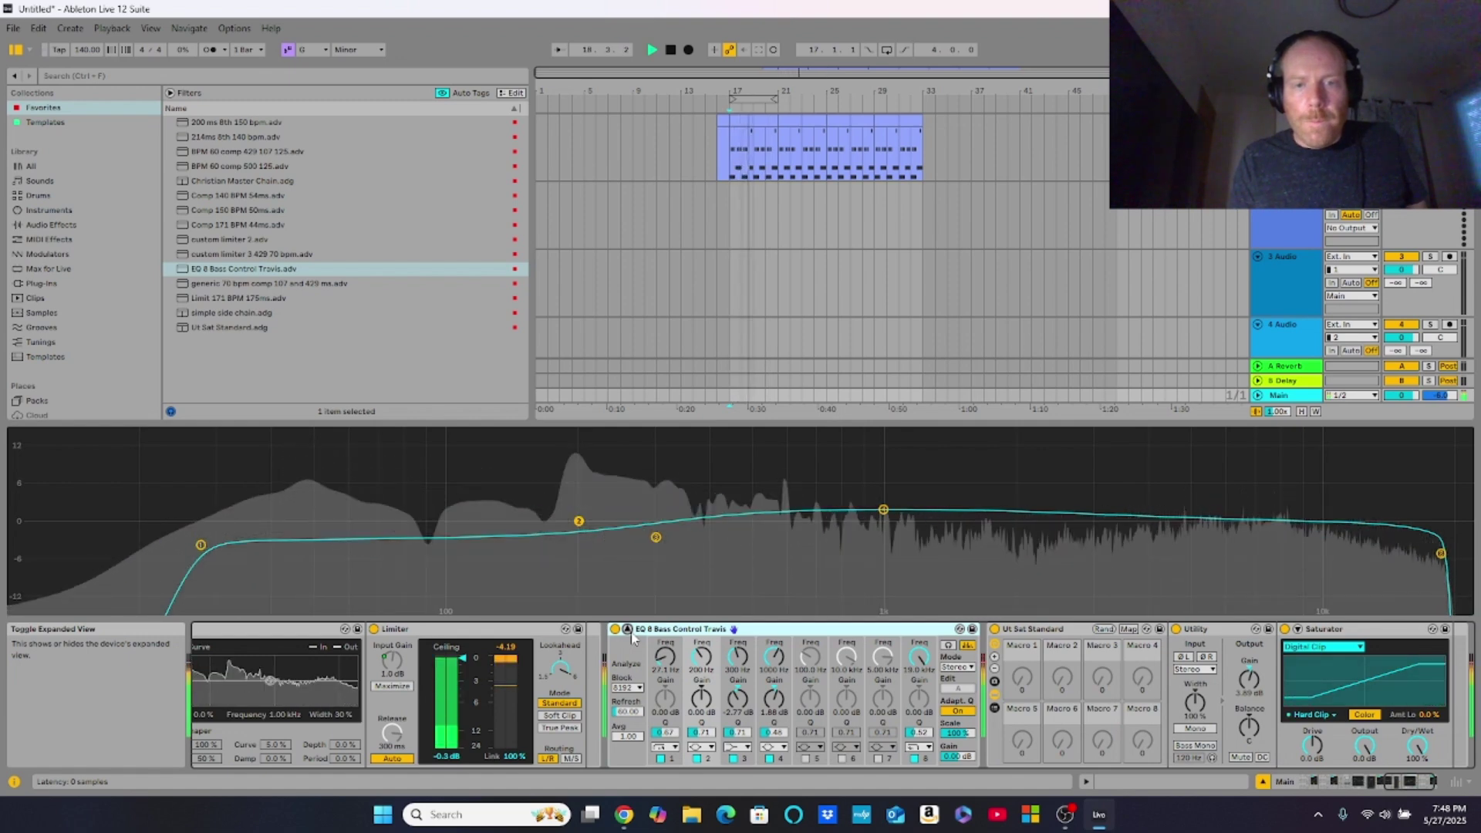
key("space")
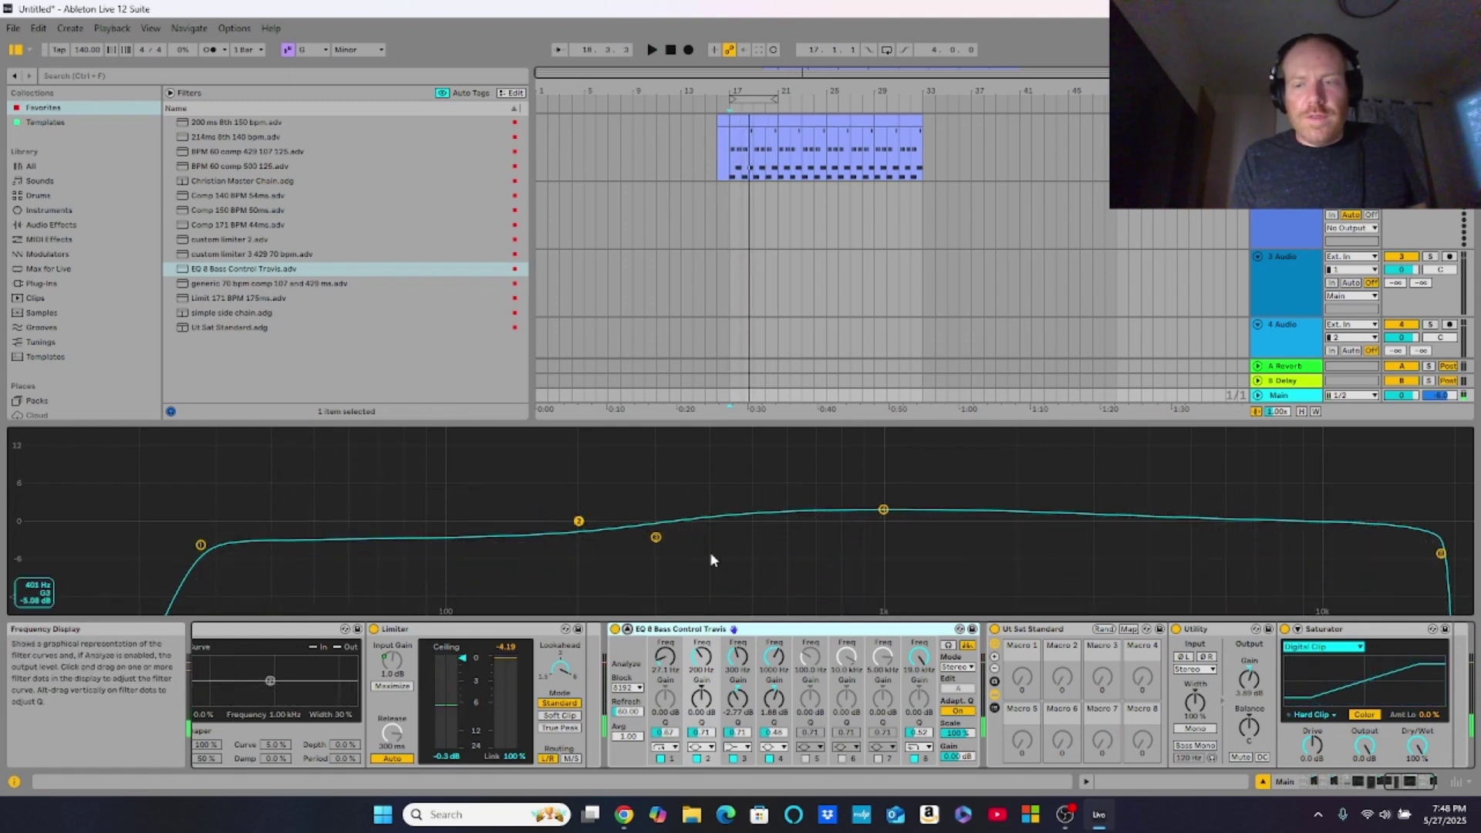
scroll(1274, 721, "down", 2)
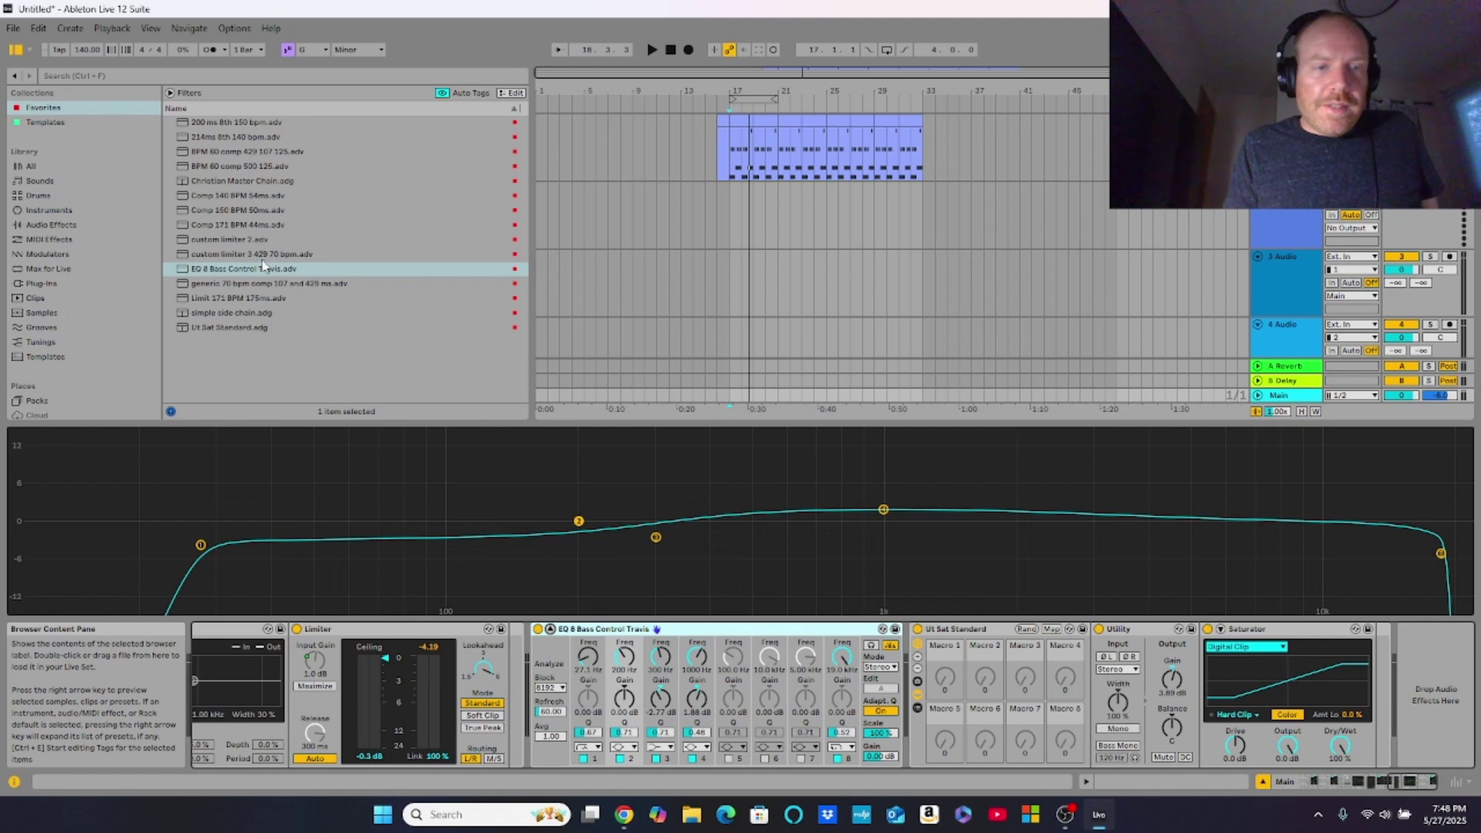
Step: Search the audio effects for "dance master" and add the Dance Master EQ preset at the end of the Main chain
left_click(200, 79)
type("dance master")
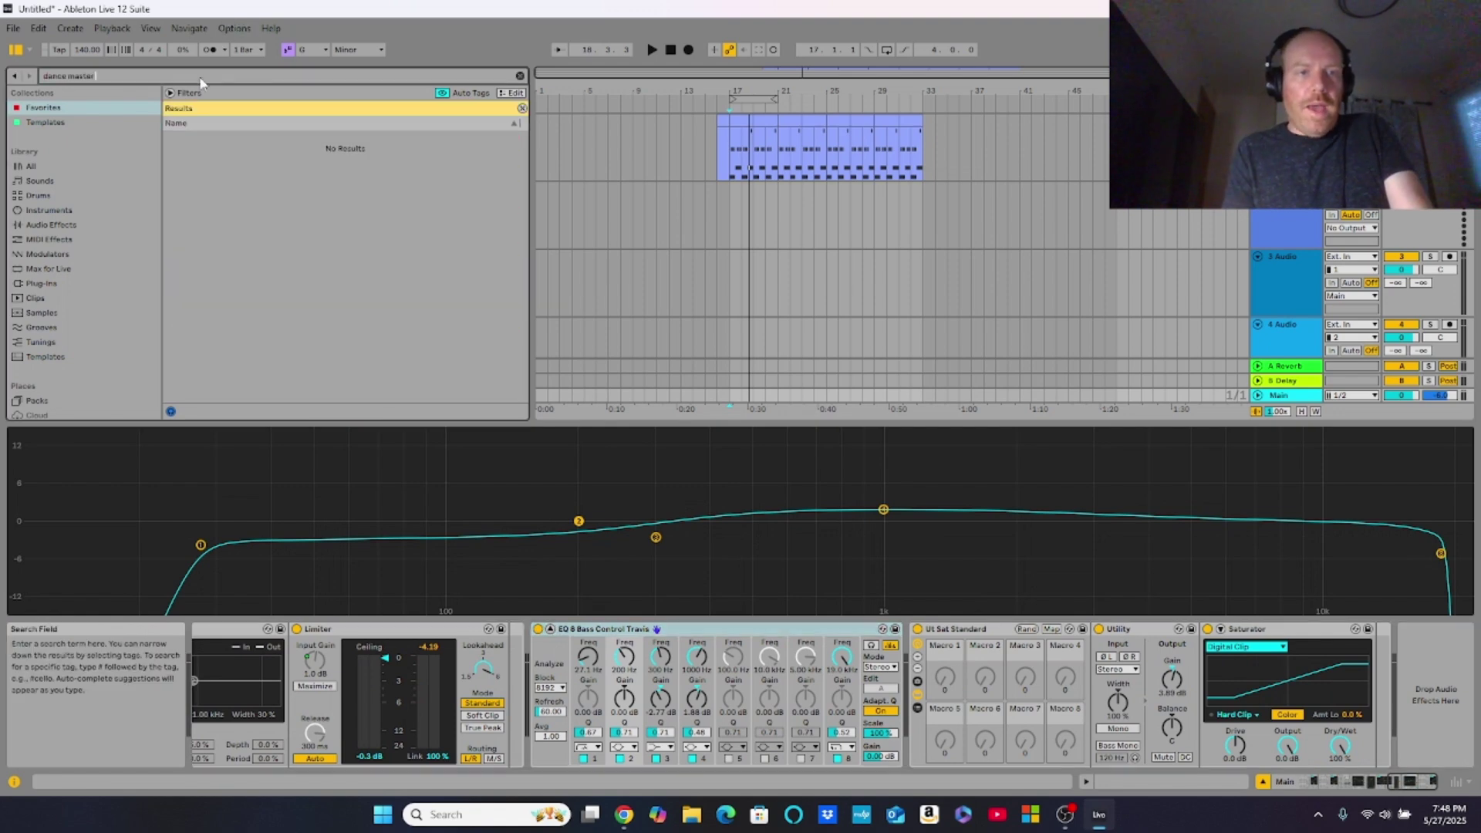
left_click(54, 224)
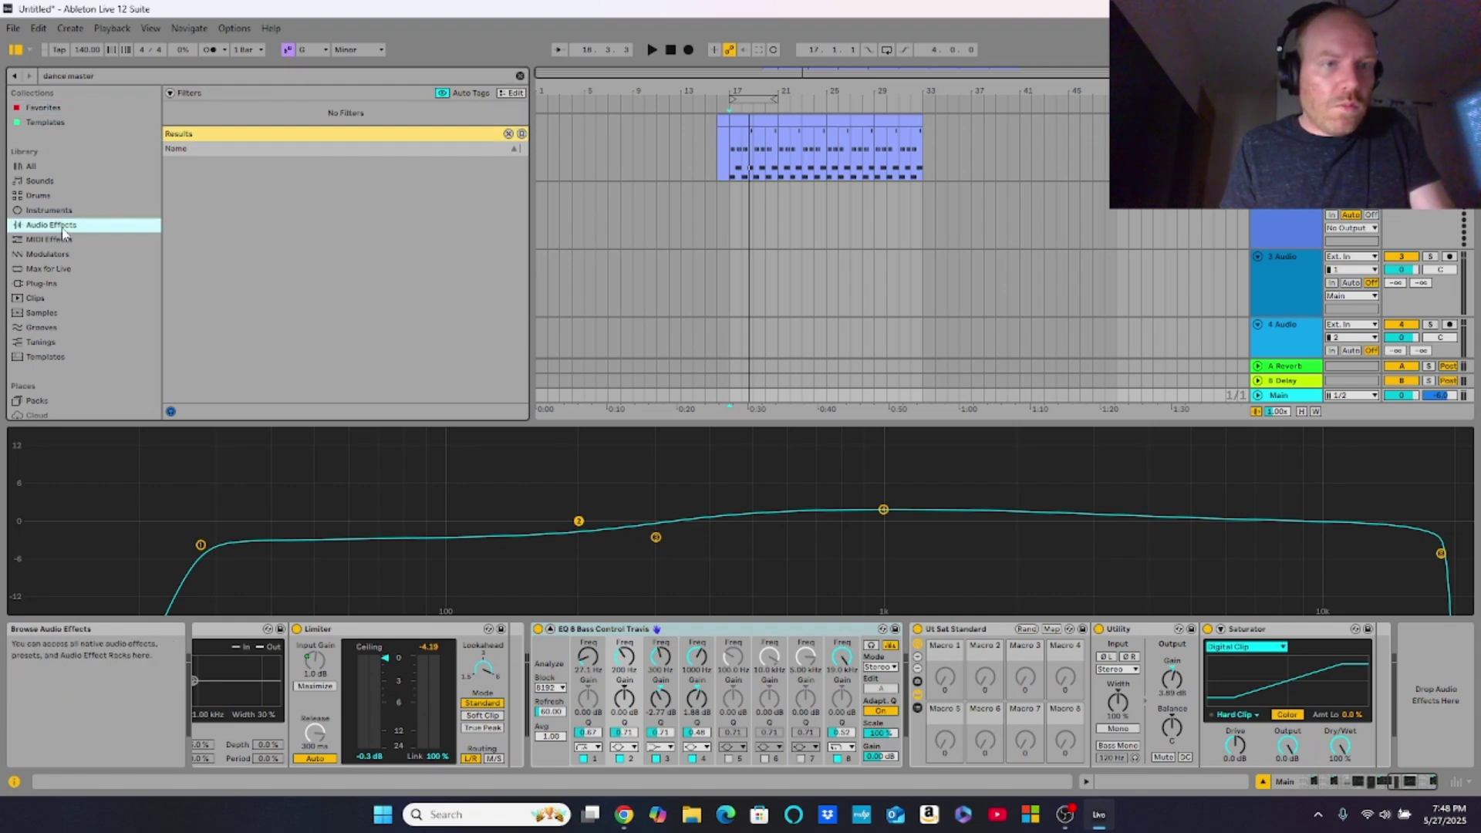
double_click(231, 170)
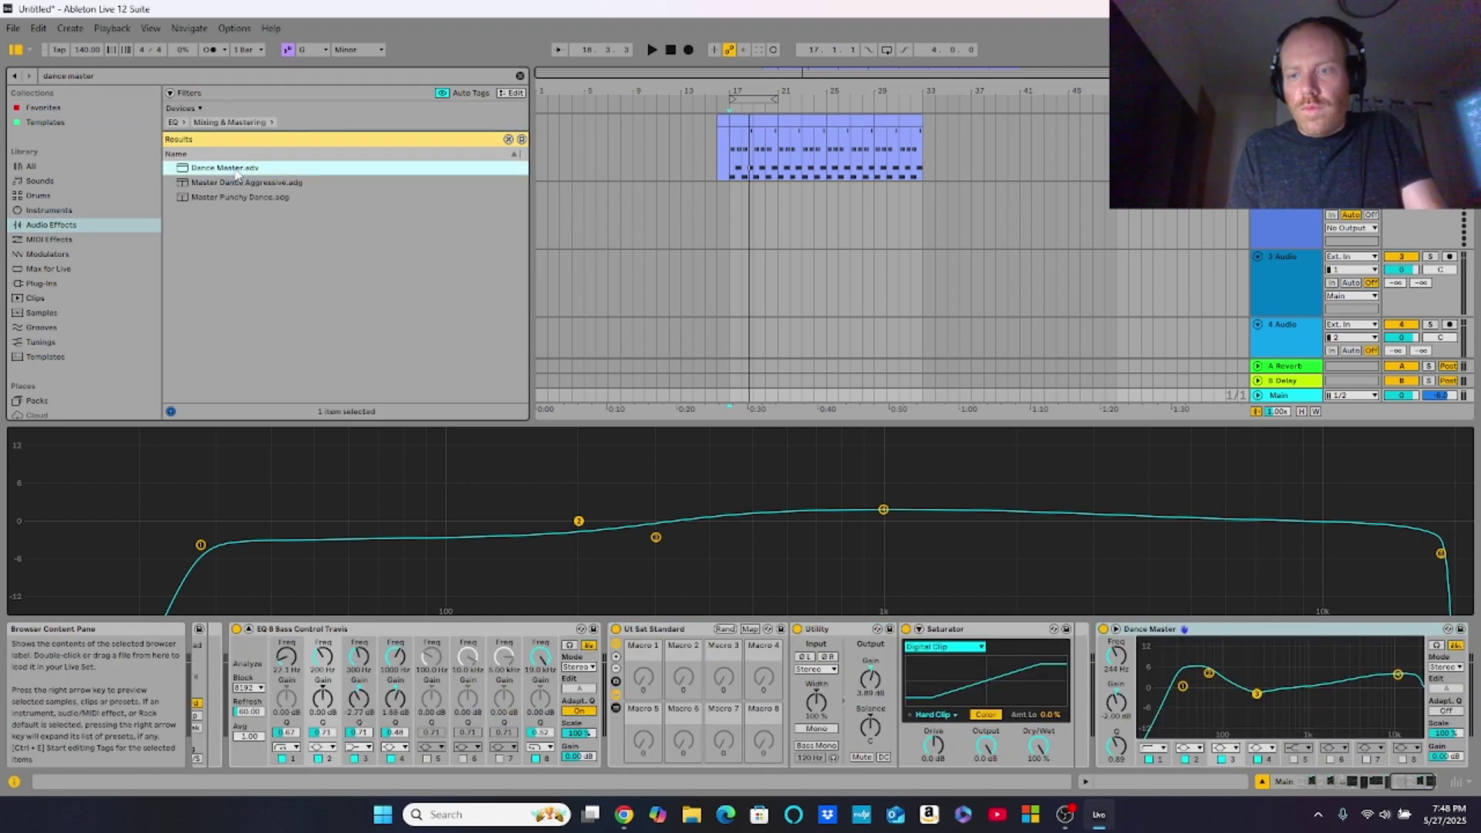
scroll(979, 660, "right", 2)
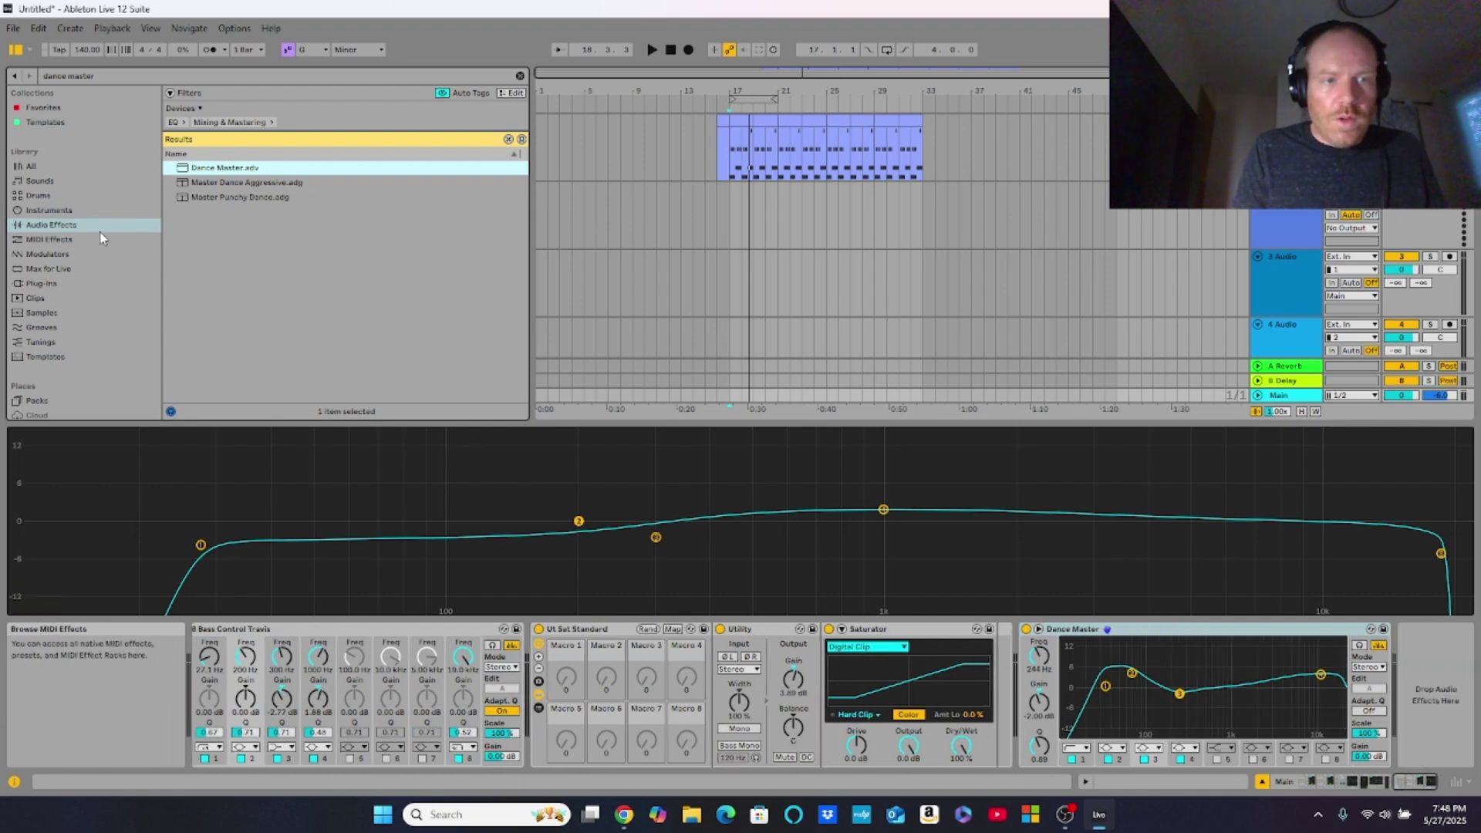
Step: Clear the search and add a Ut Set Standard rack after Dance Master, raising its Utility gain to 7.78 dB and its Saturator drive
left_click(69, 108)
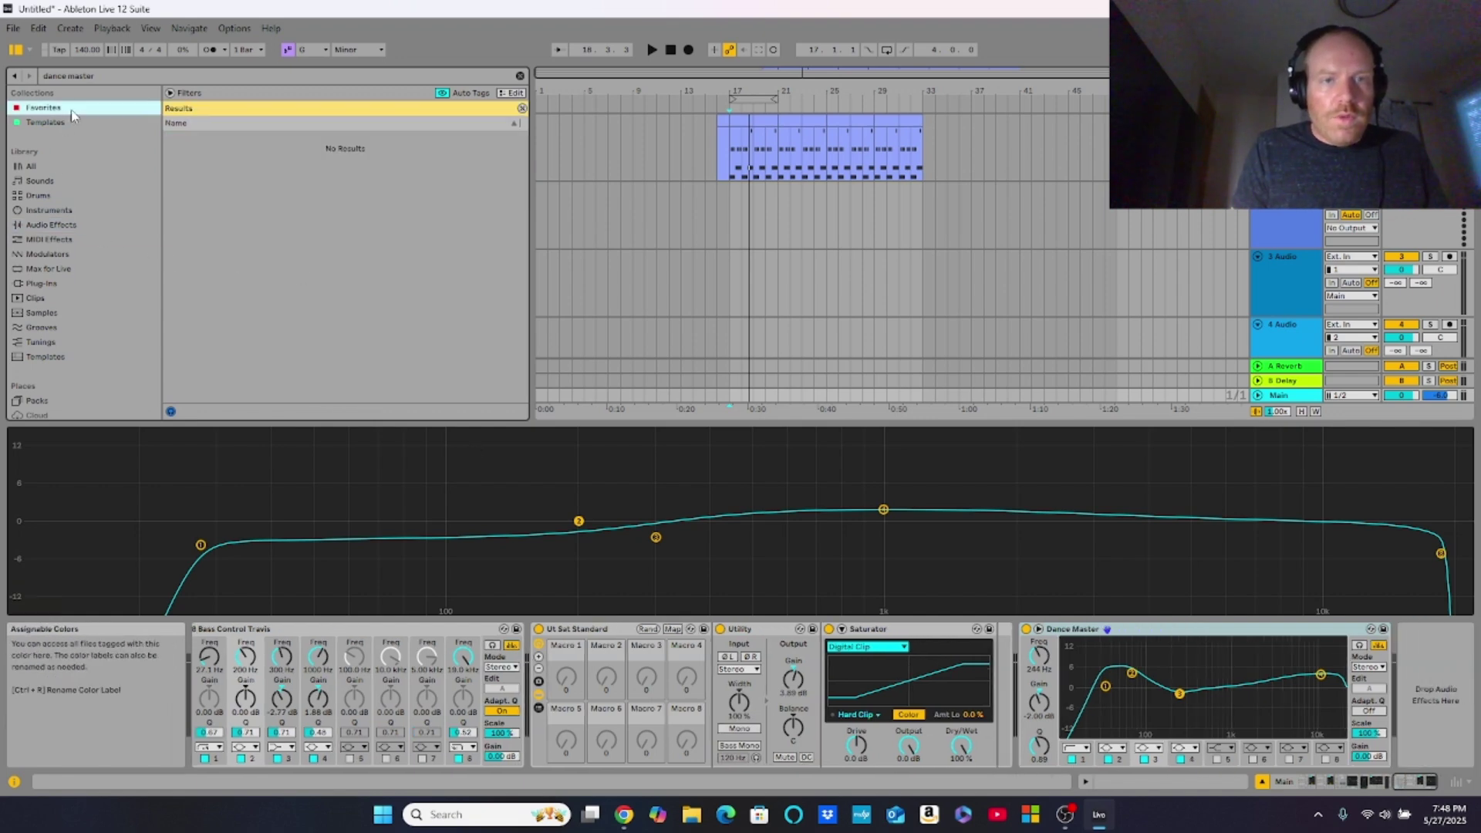
left_click(522, 108)
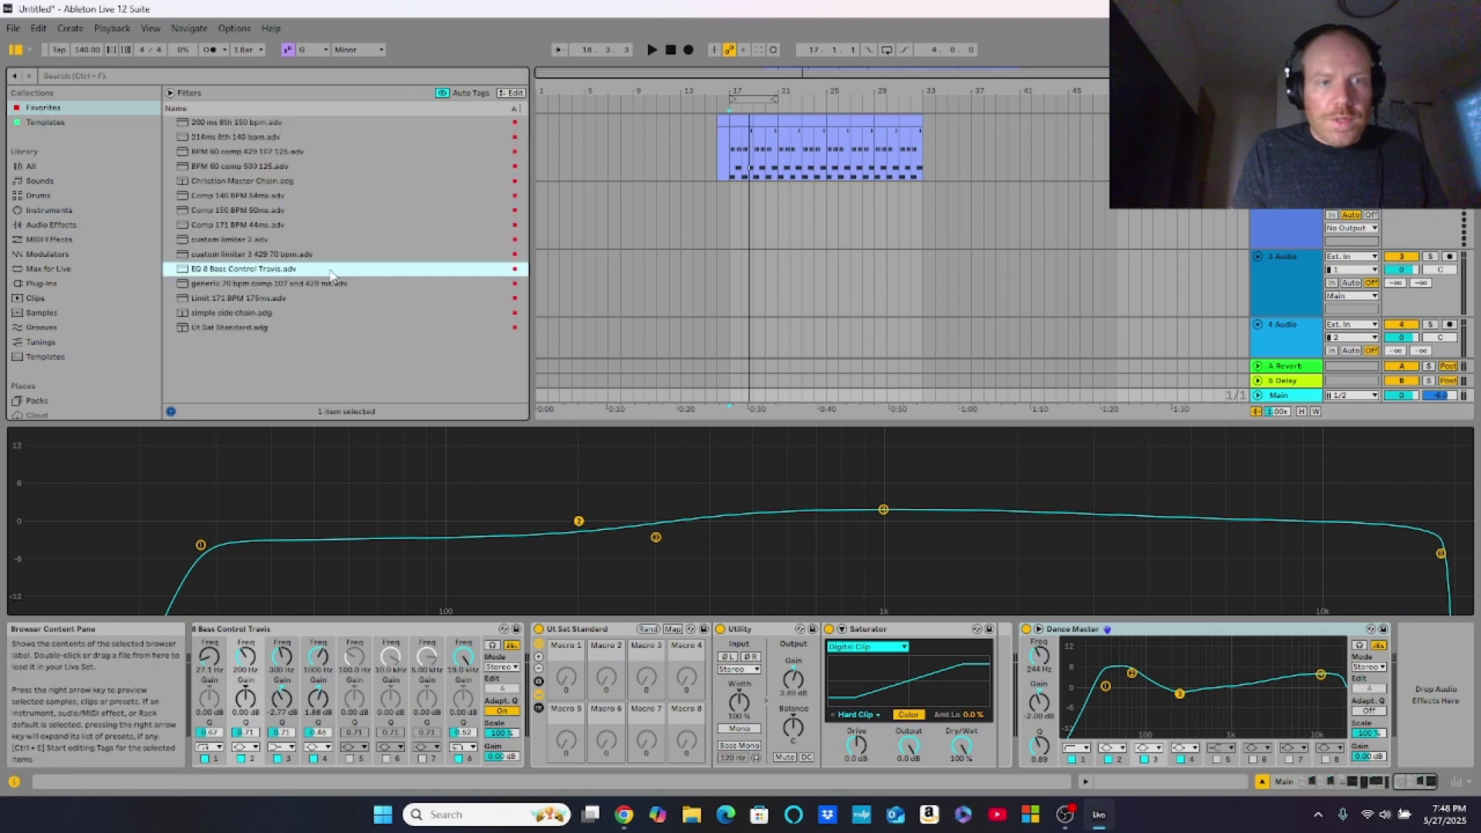
double_click(274, 331)
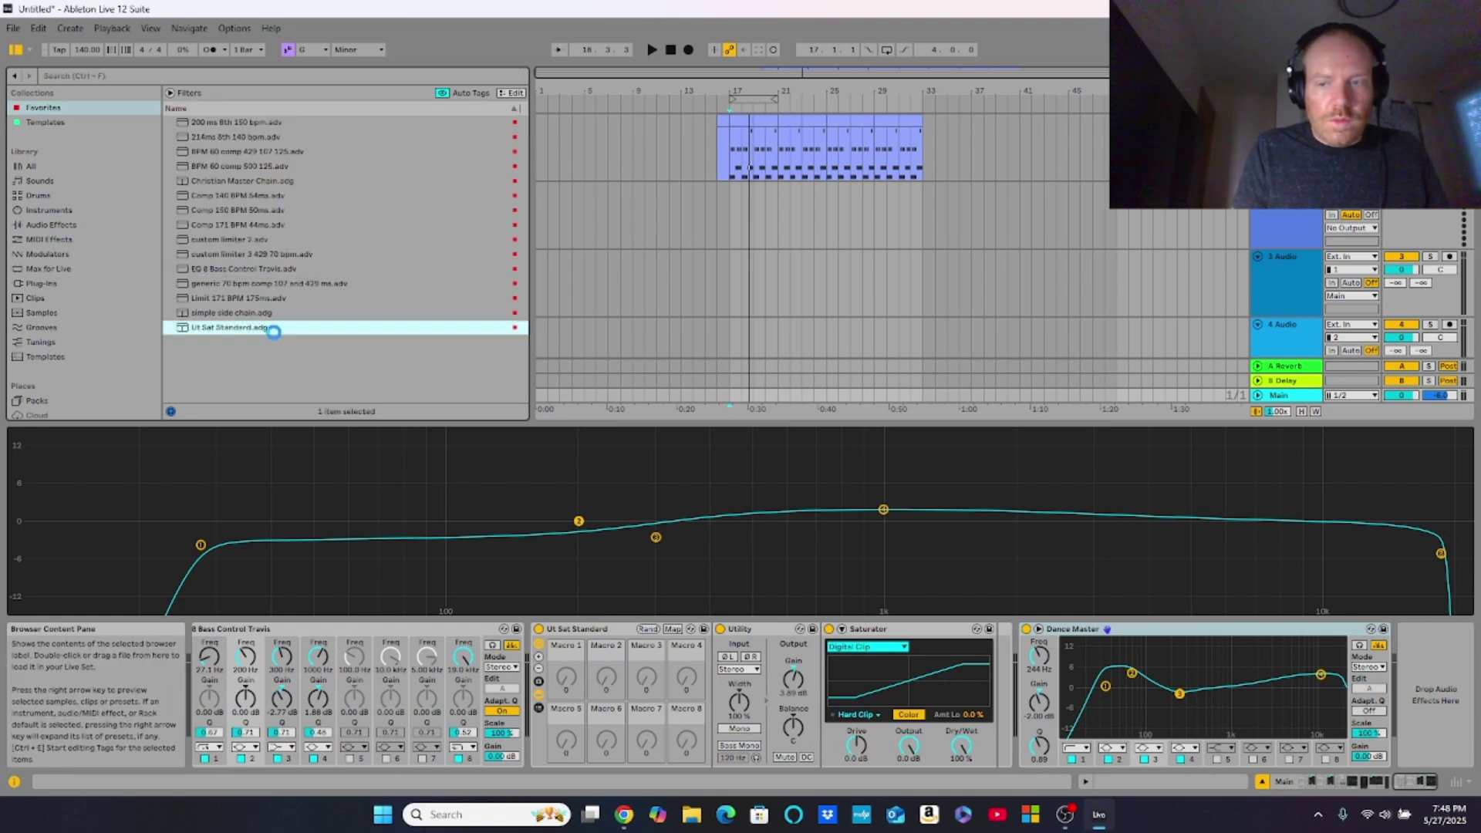
left_click_drag(1236, 692, 1238, 679)
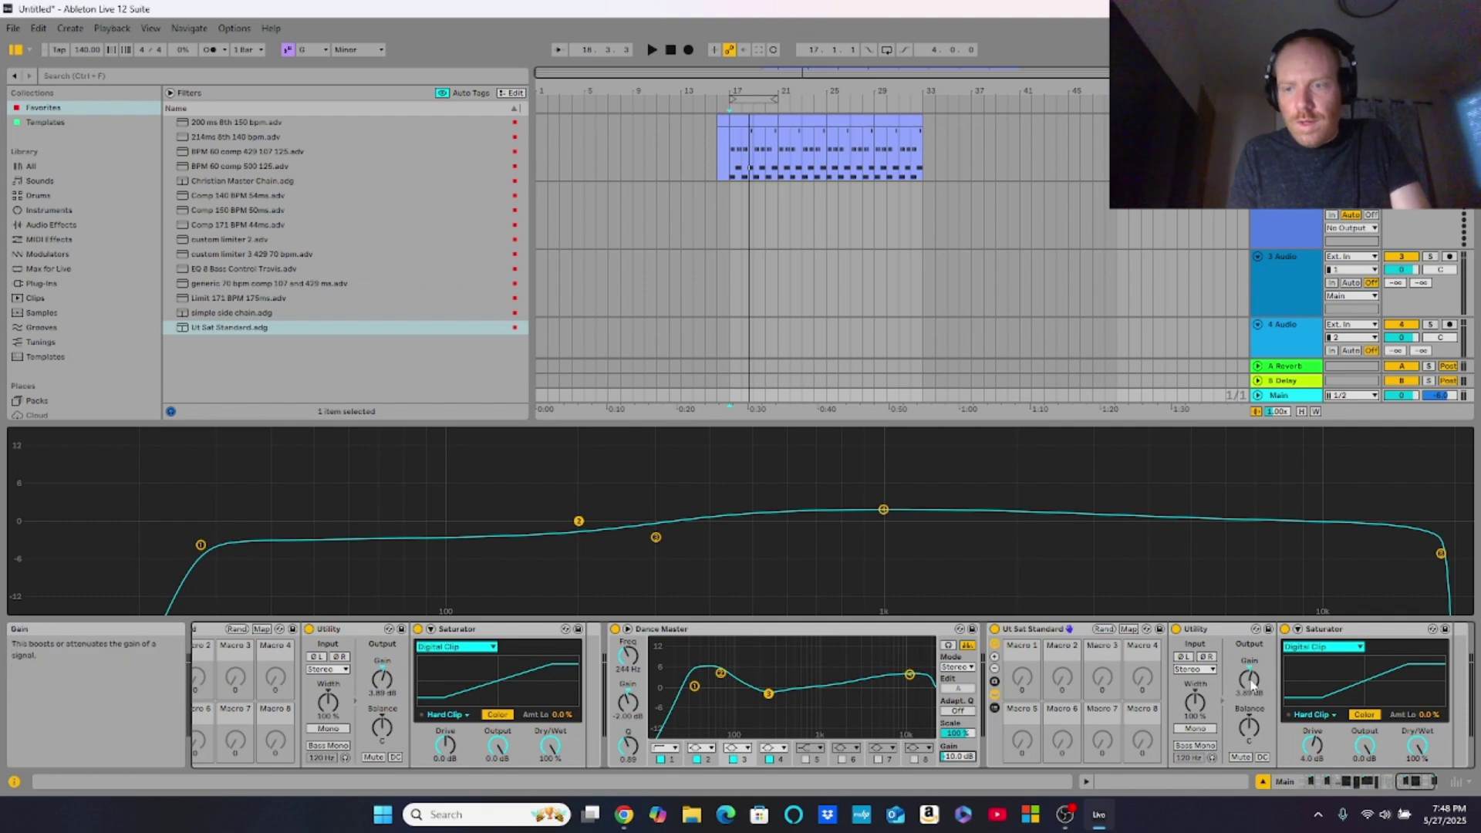
scroll(1313, 756, "down", 2)
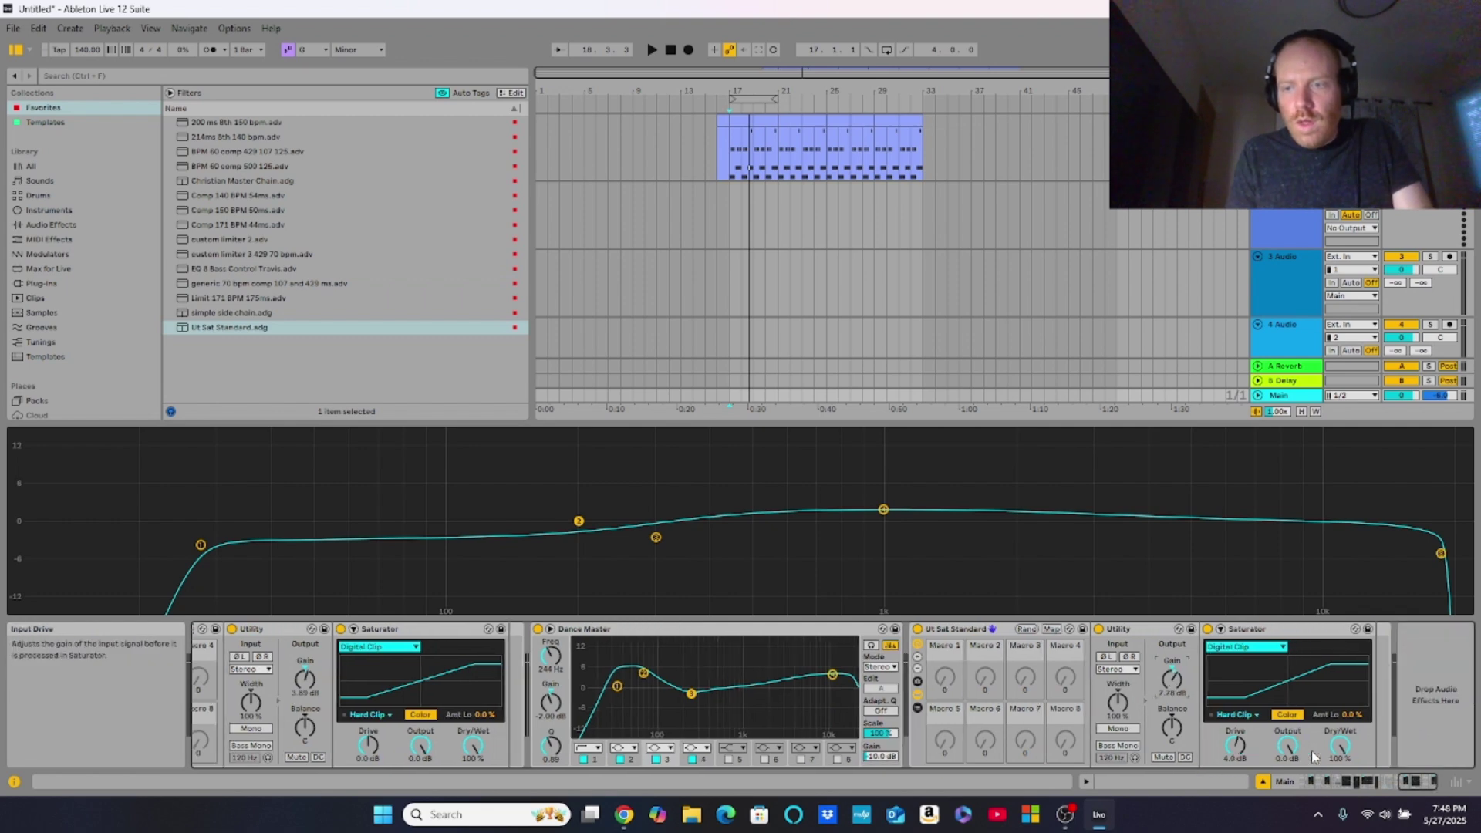
Step: Add the True Peak Limiter preset from the Limiter audio effects at the end of the Main chain
left_click(51, 224)
scroll(257, 340, "down", 3)
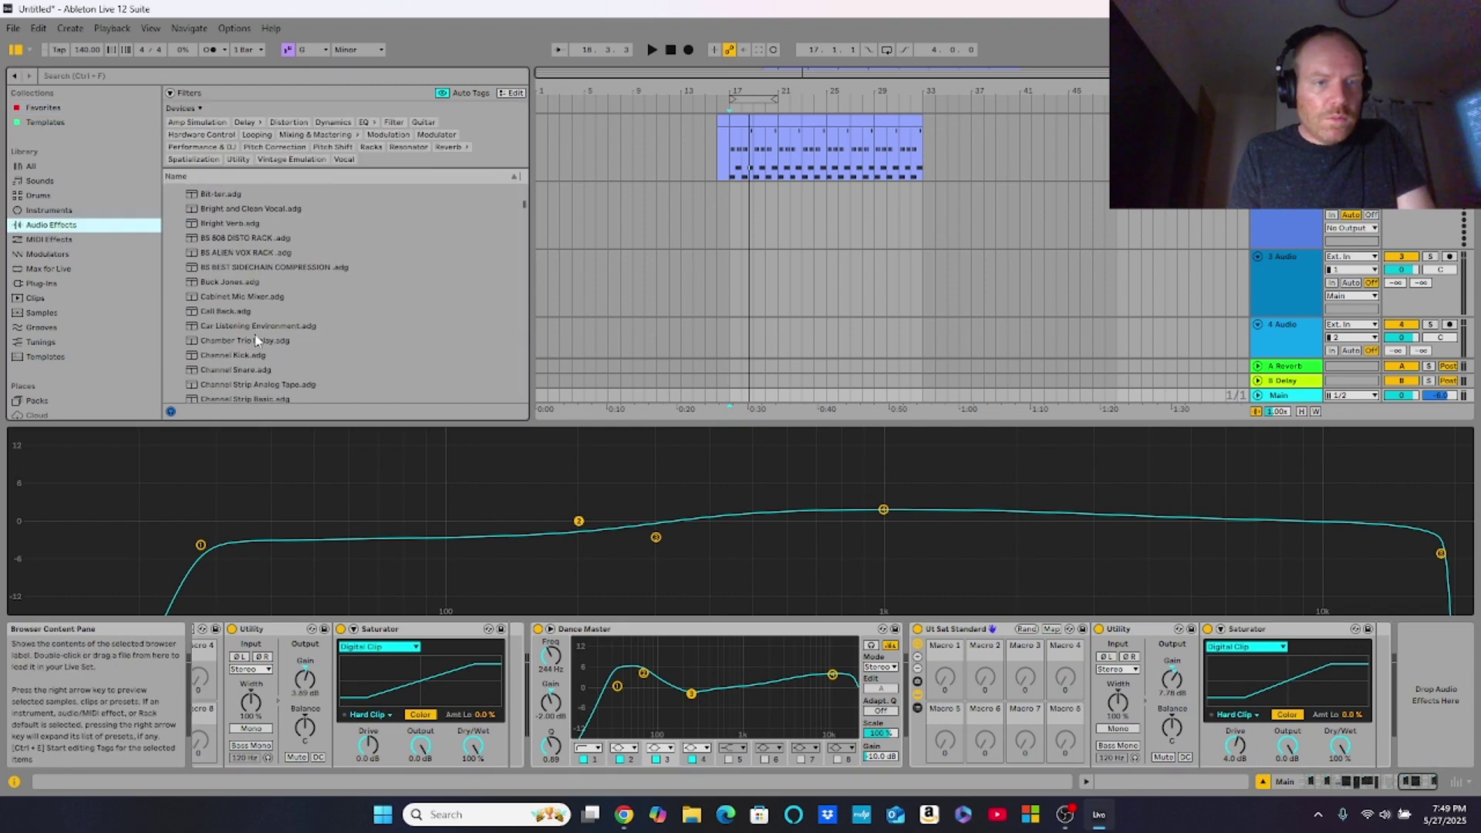
scroll(257, 340, "up", 3)
left_click(171, 221)
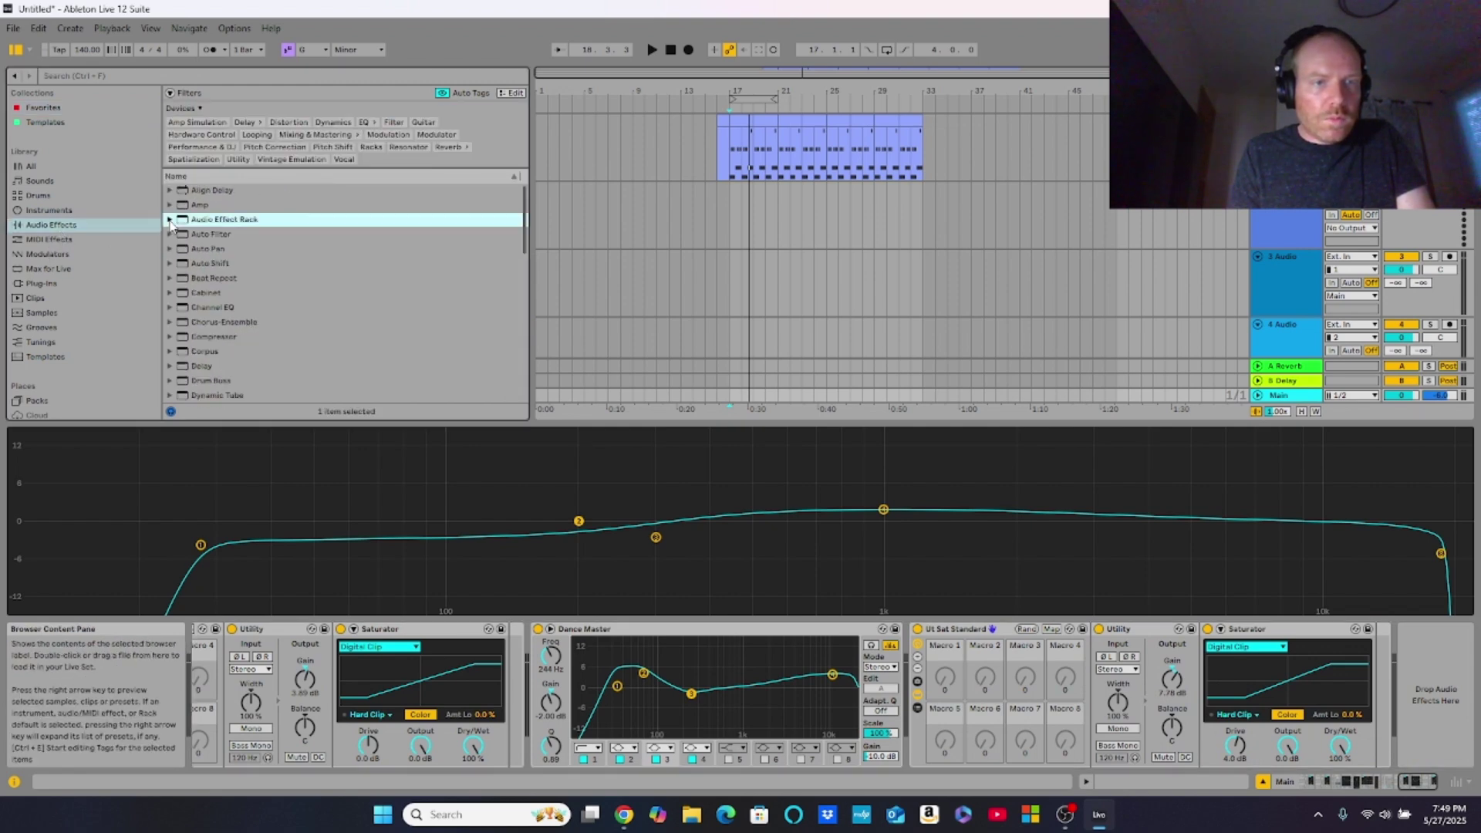
scroll(237, 323, "down", 5)
scroll(237, 322, "down", 6)
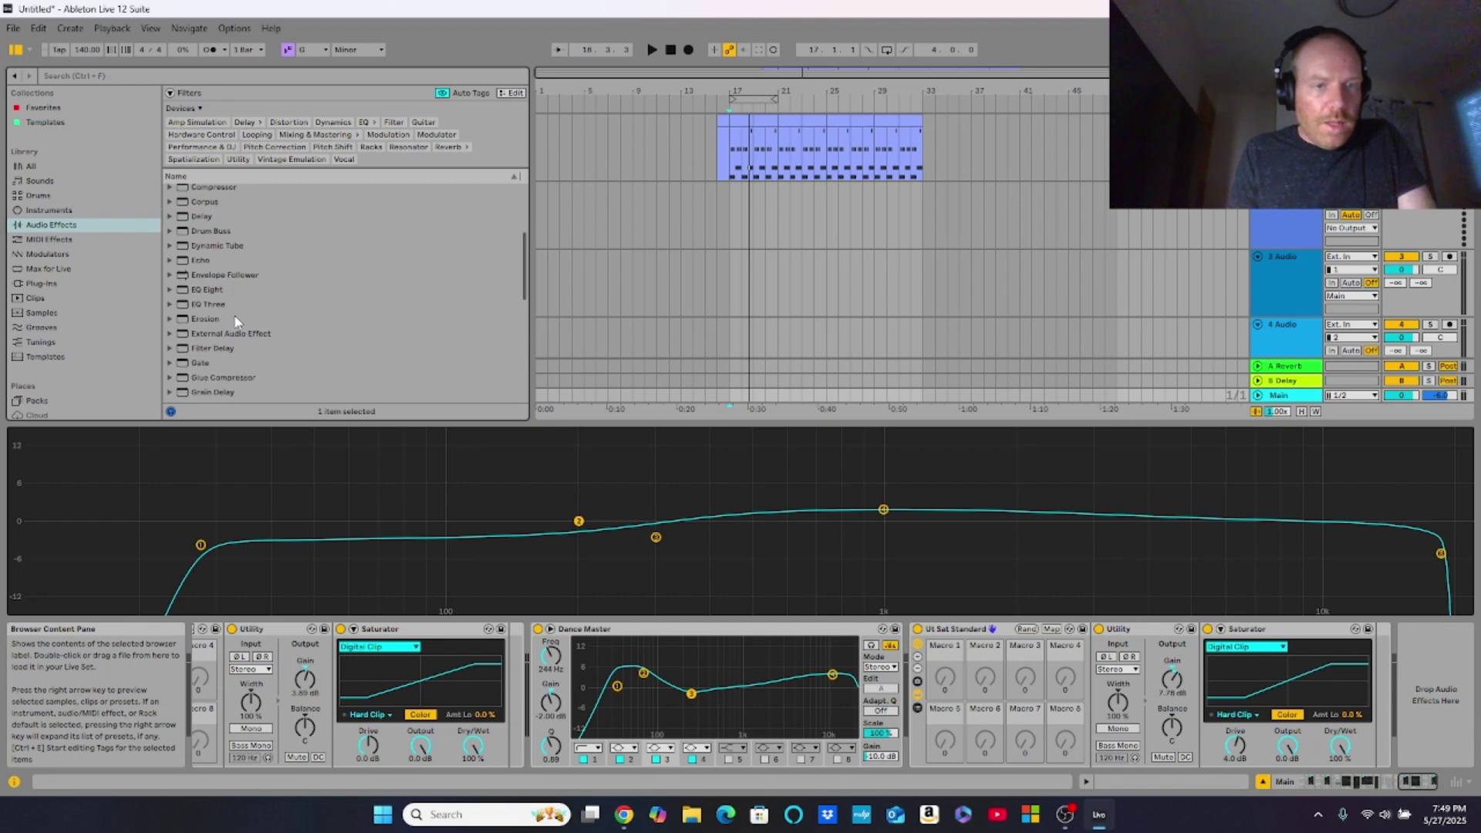
left_click(169, 354)
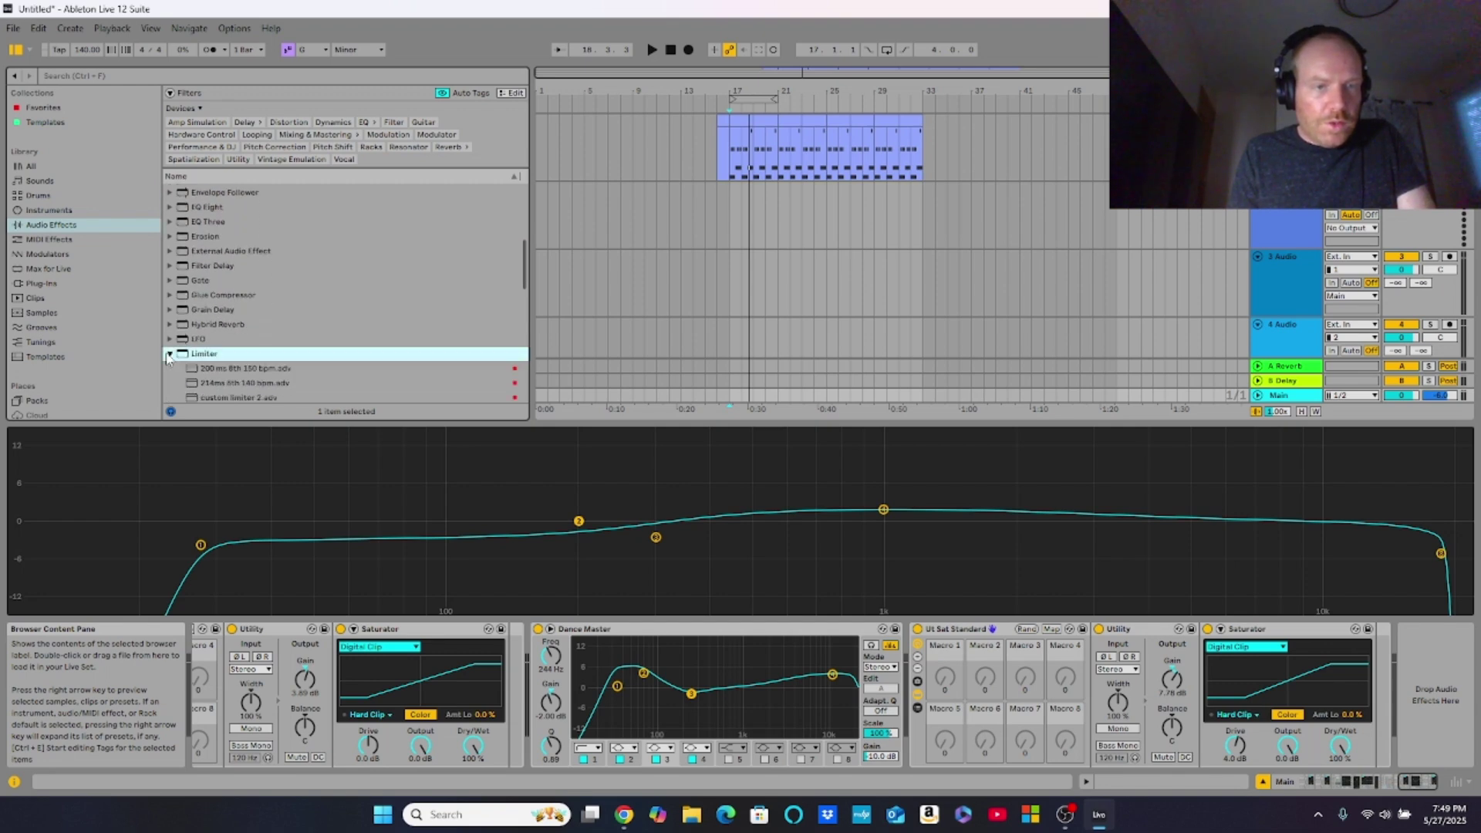
scroll(237, 397, "down", 7)
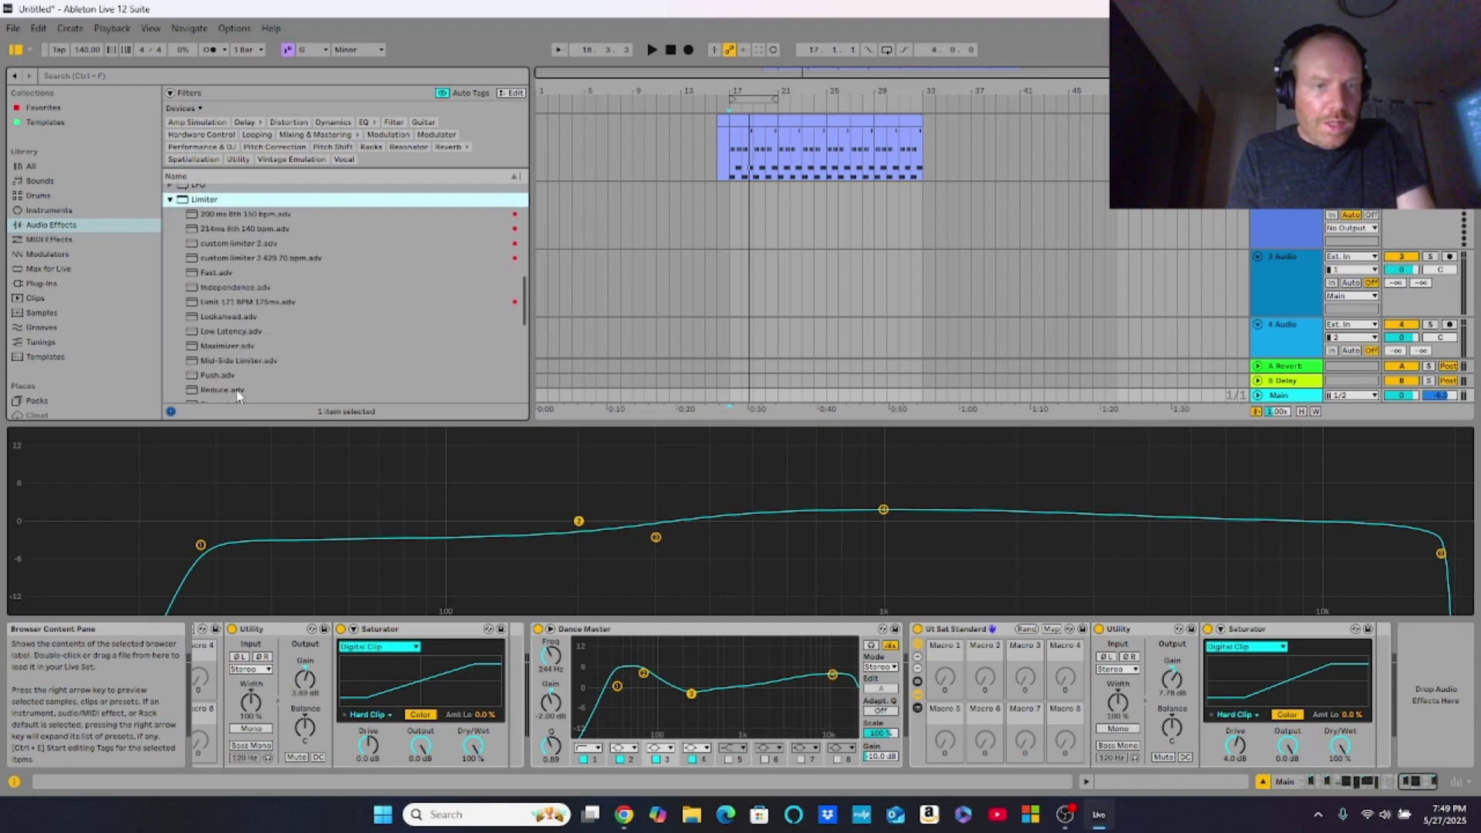
scroll(274, 344, "down", 3)
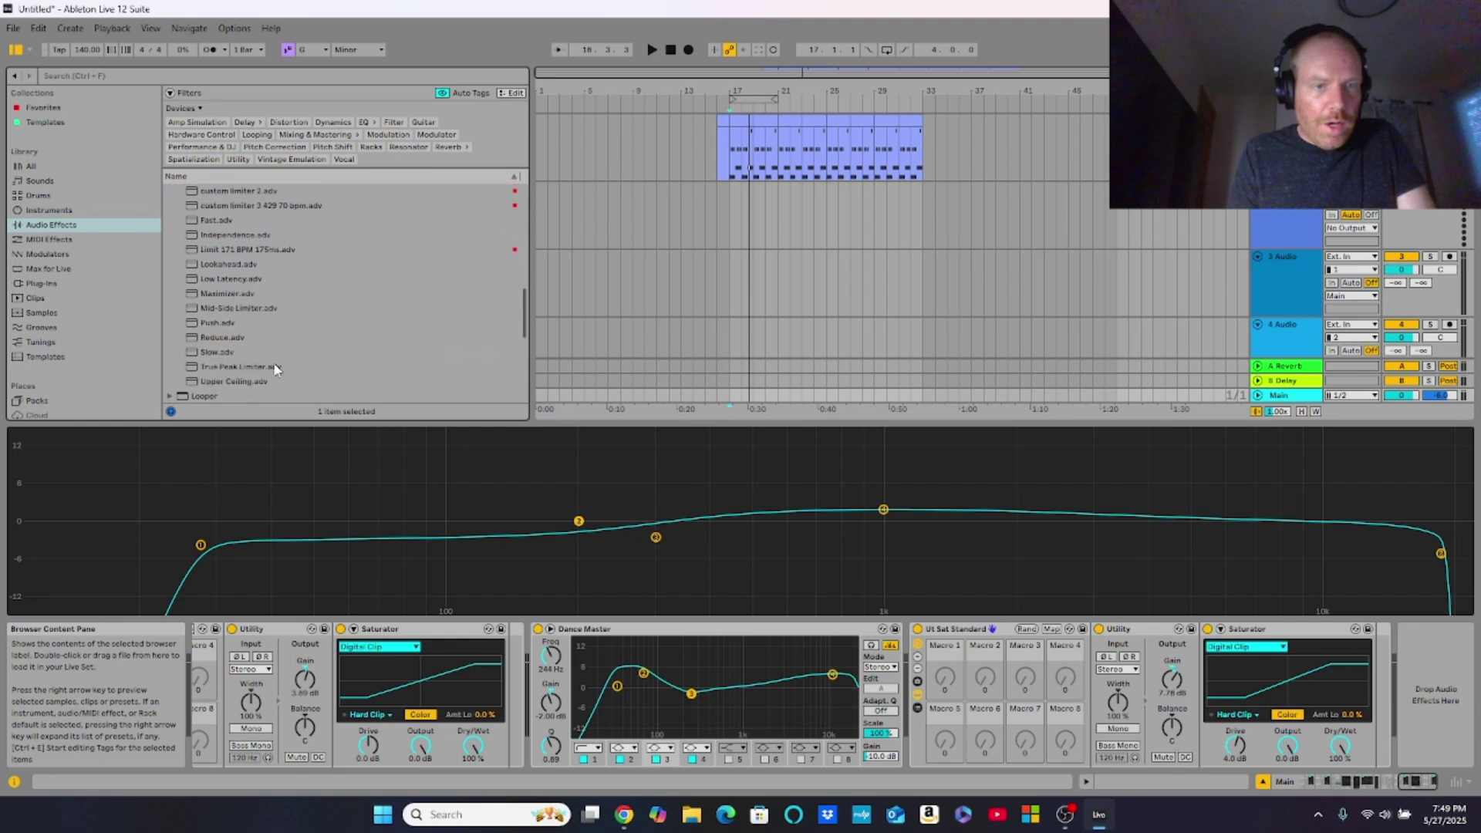
left_click(273, 366)
double_click(273, 366)
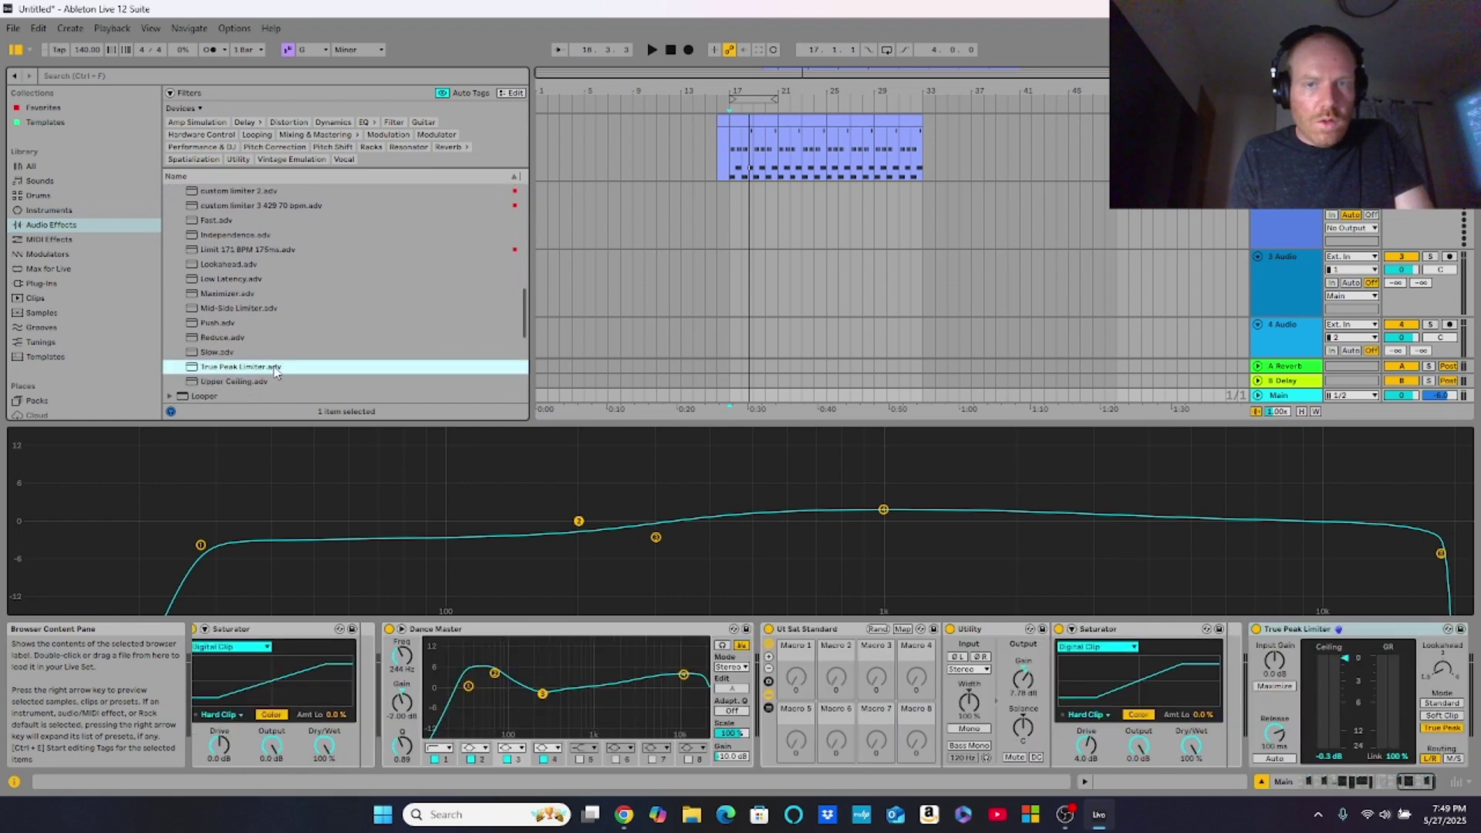
Step: Play the drum clip from bar 17 to hear it through the full Main chain
left_click(726, 149)
key("space")
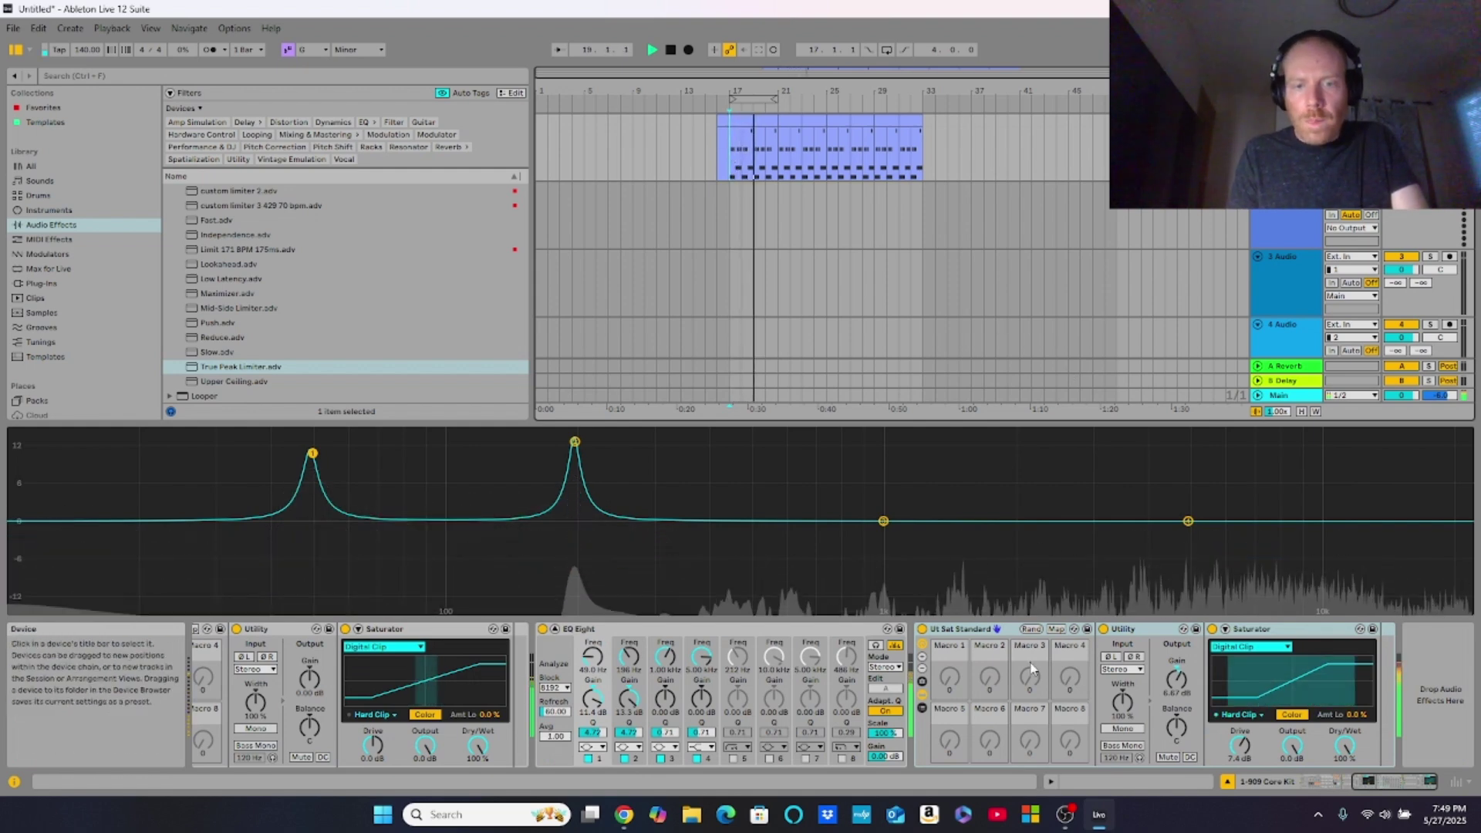
key("space")
Step: Deactivate the EQ Eight between the two Ut Set Standard racks on the drum track and play the beat without it
scroll(886, 675, "left", 5)
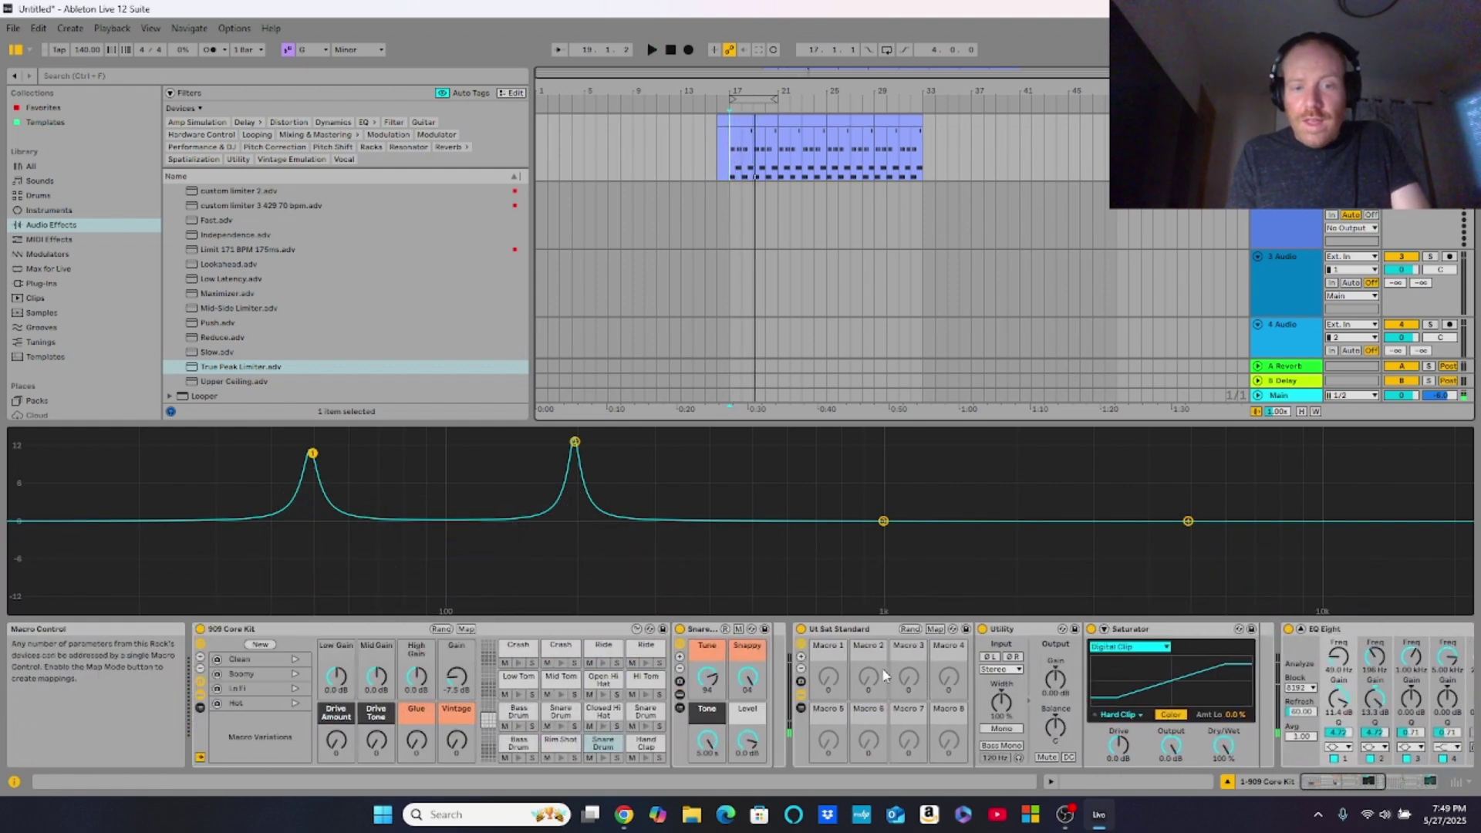
scroll(995, 684, "right", 4)
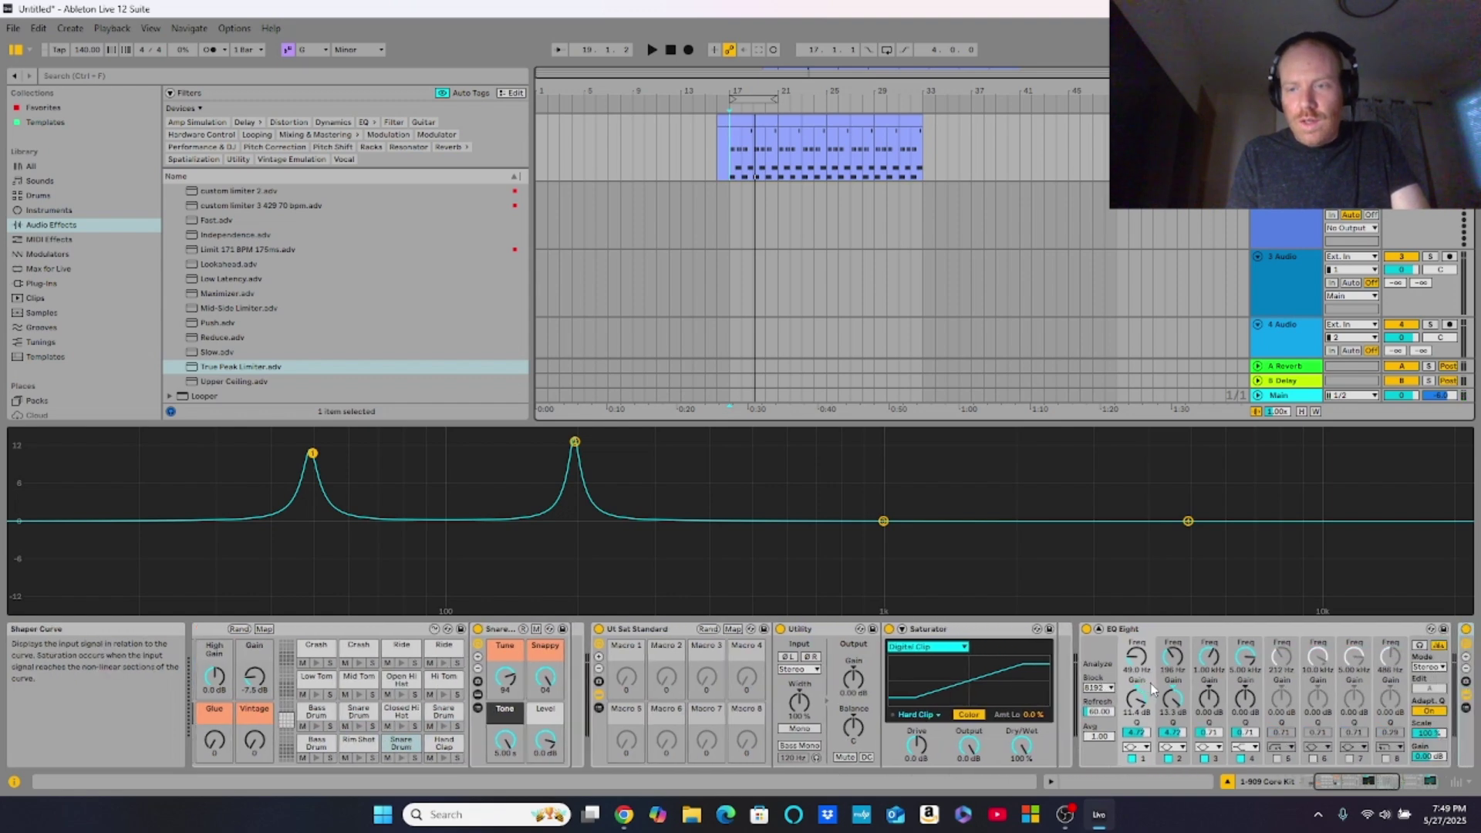
left_click(1088, 629)
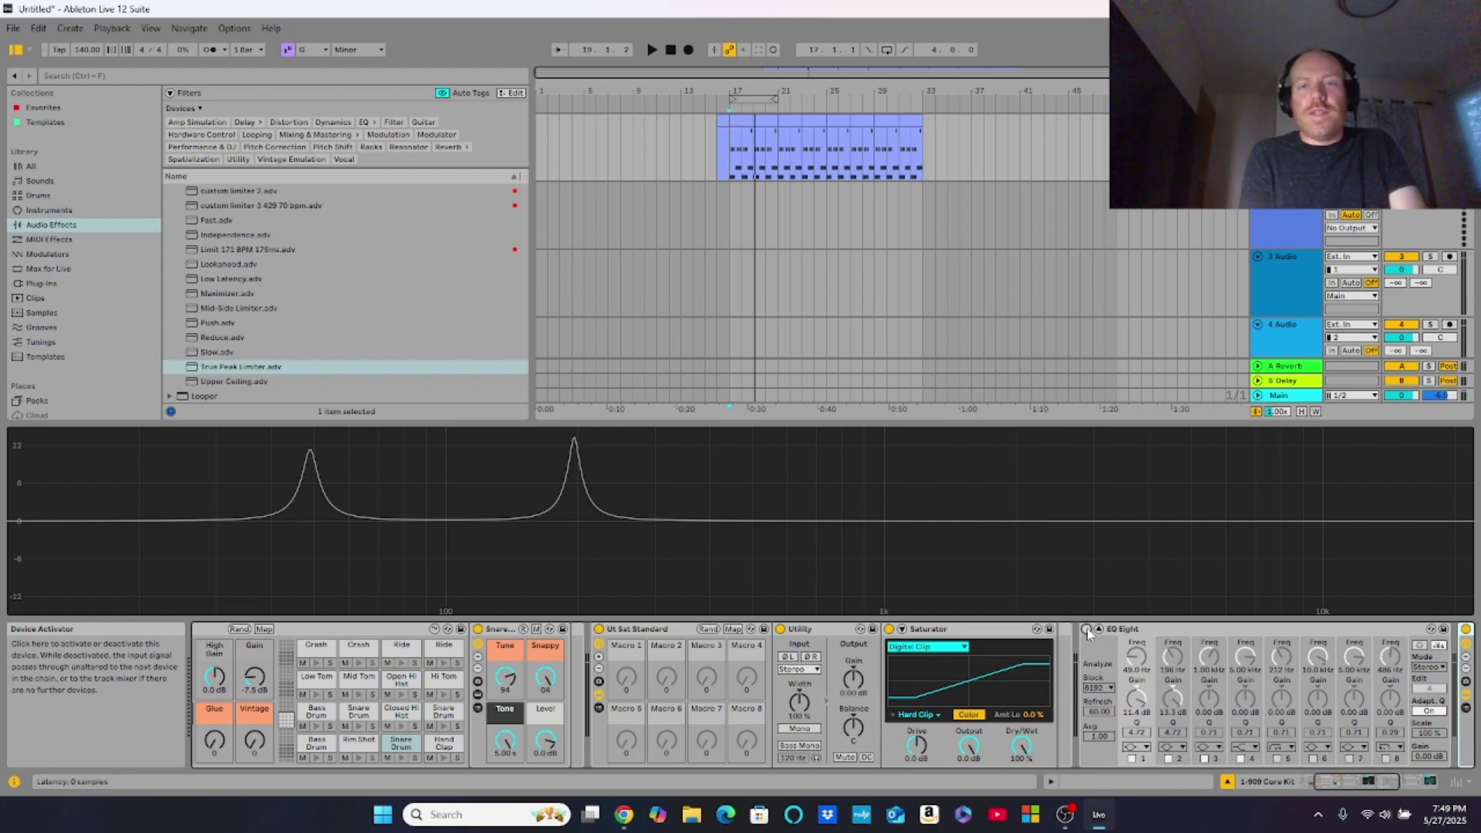
key("space")
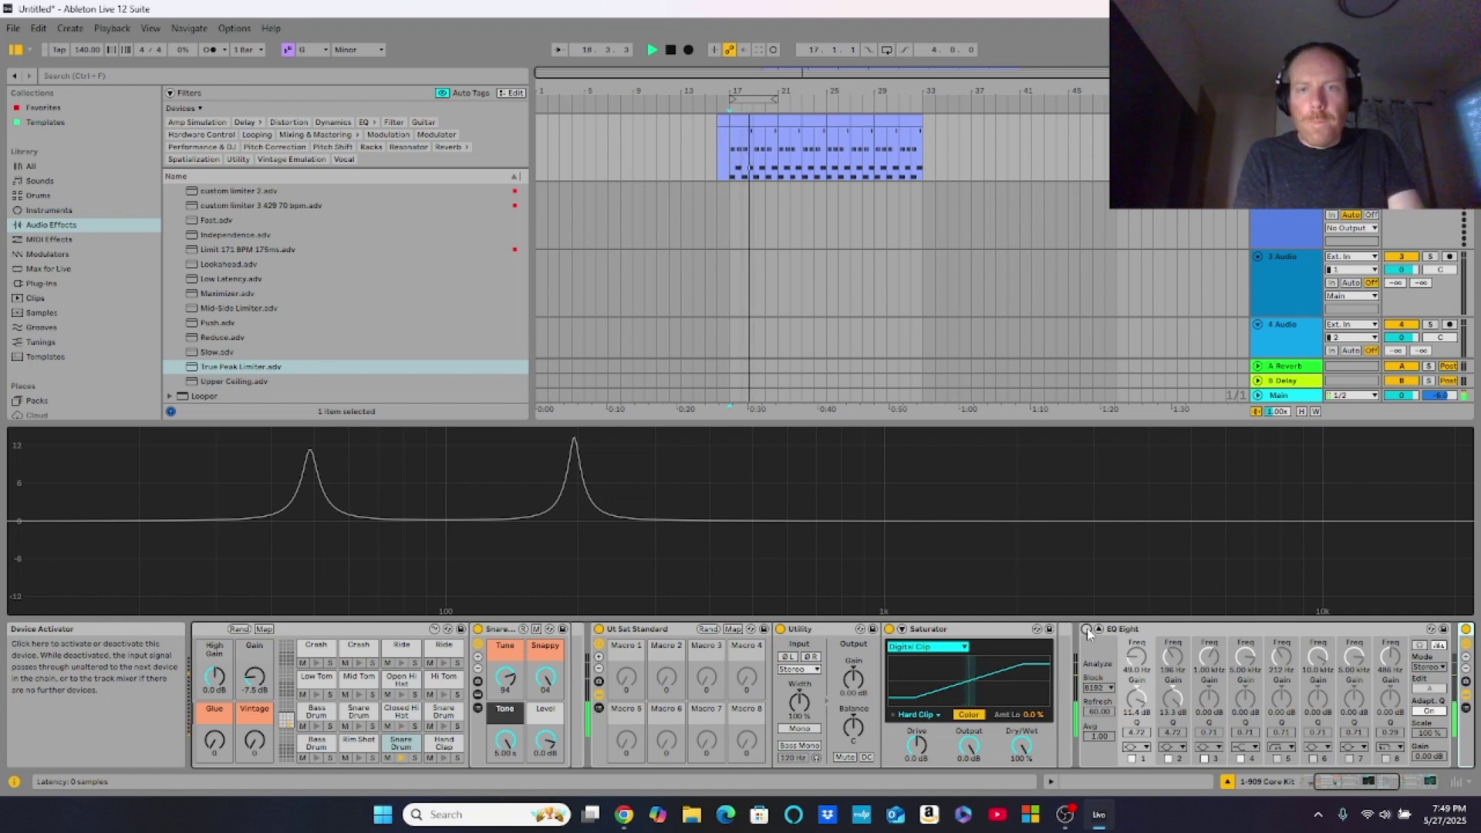
key("space")
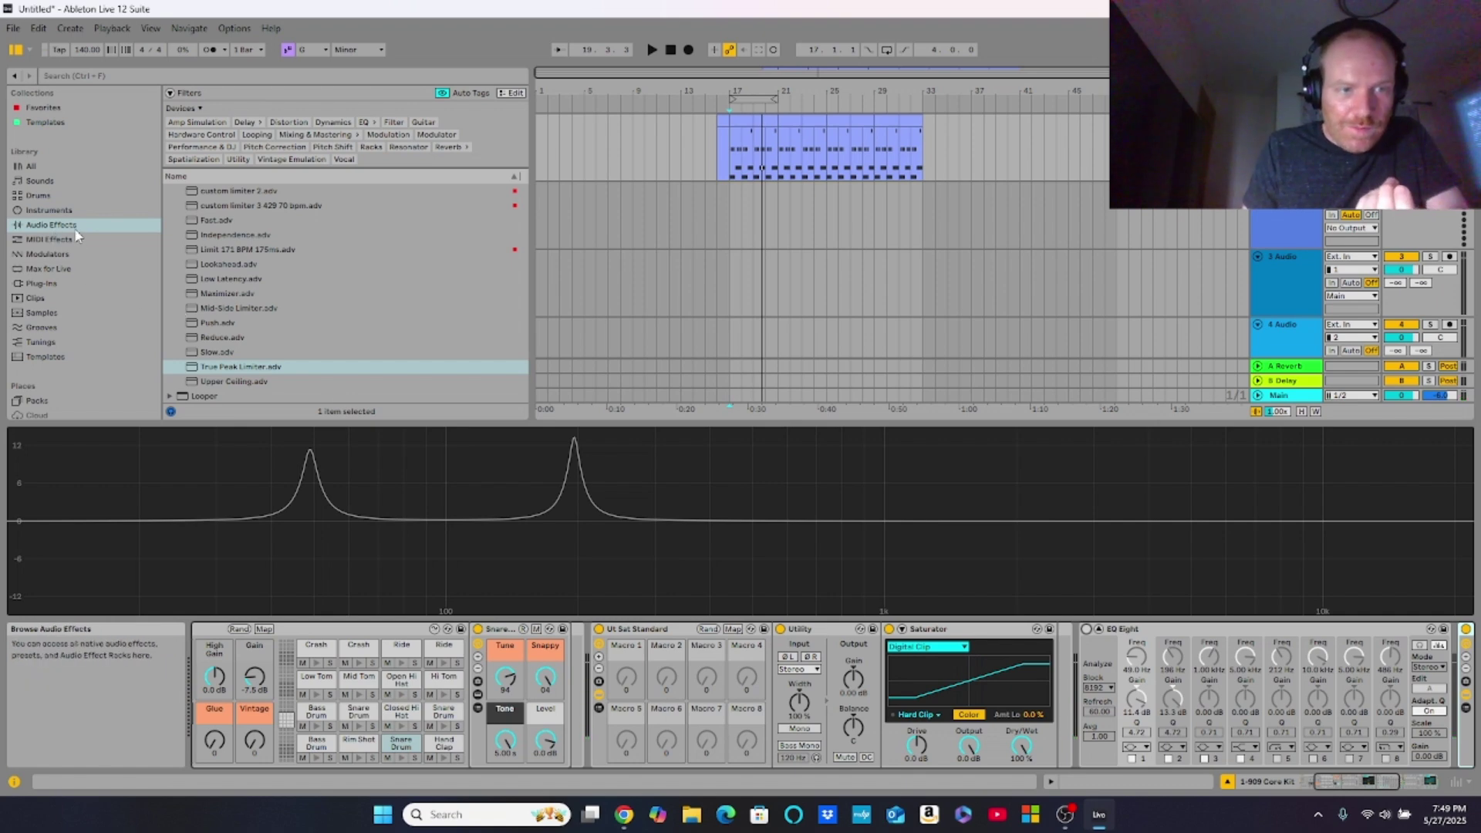
Step: Filter the Sounds library to Bass and load the Basic 303 Bass preset on the empty second MIDI track
left_click(40, 181)
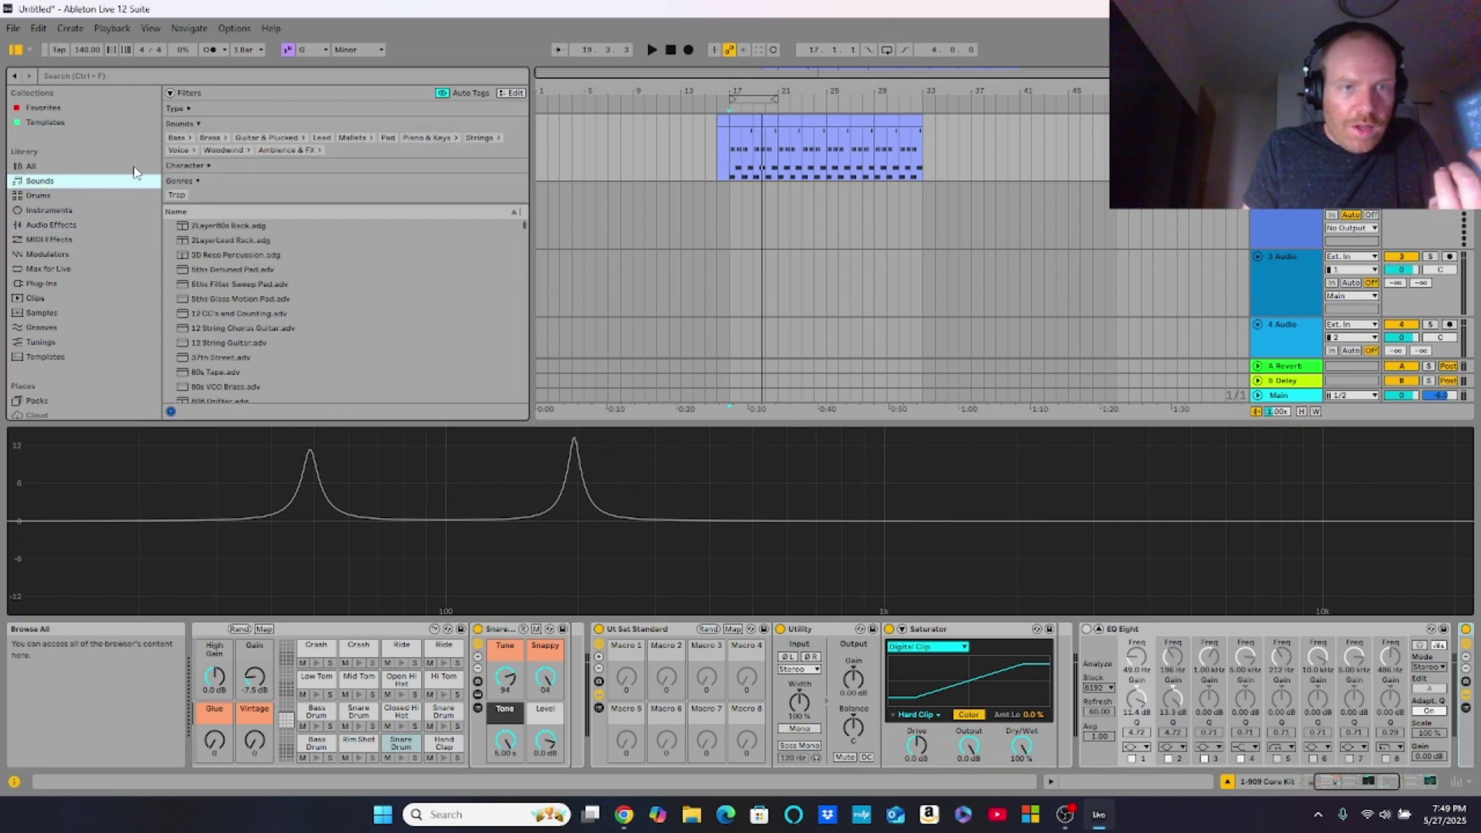
left_click(177, 138)
scroll(256, 353, "down", 5)
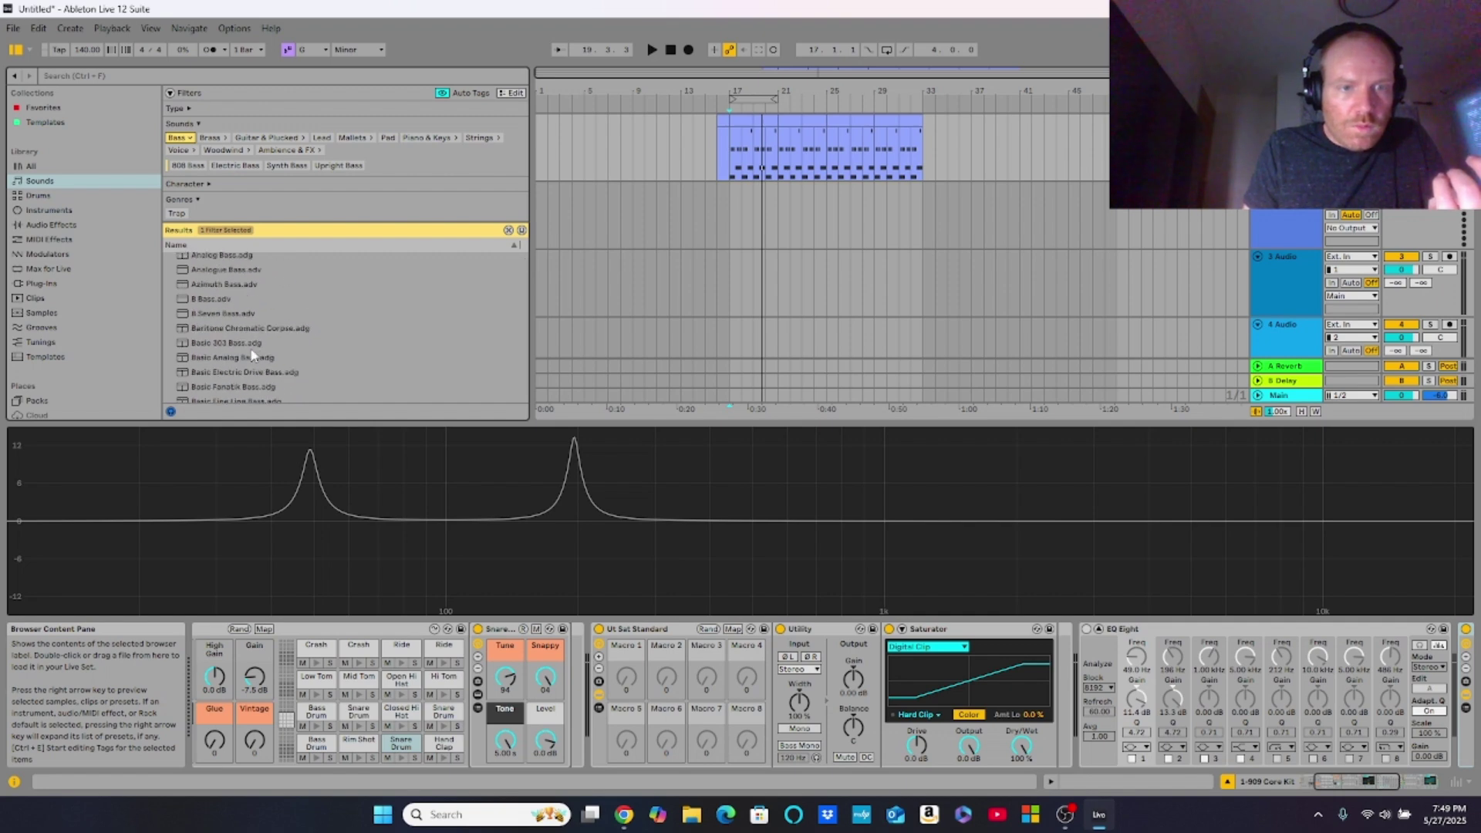
left_click(253, 347)
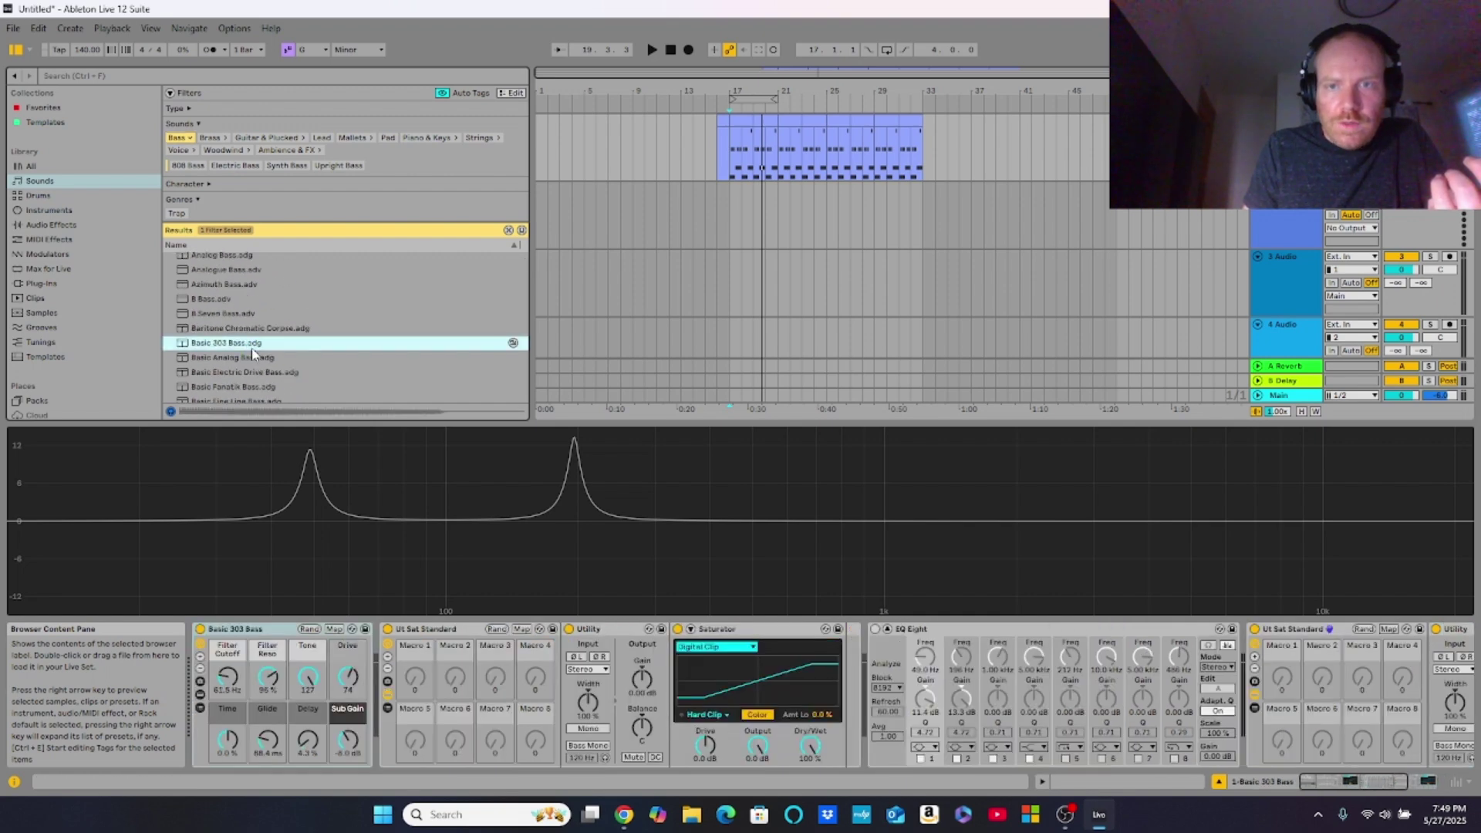
key("ctrl+z")
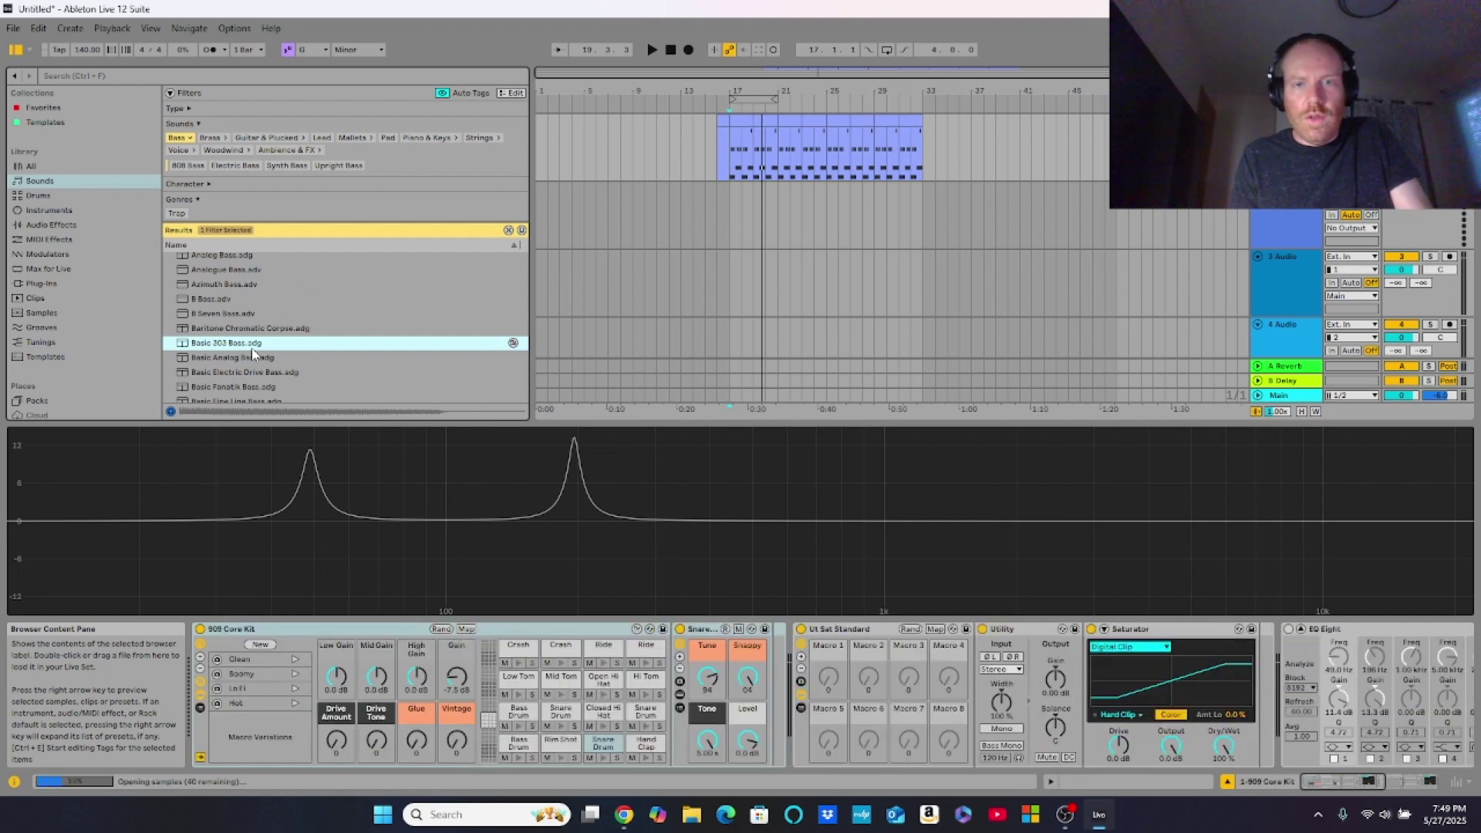
left_click(1268, 211)
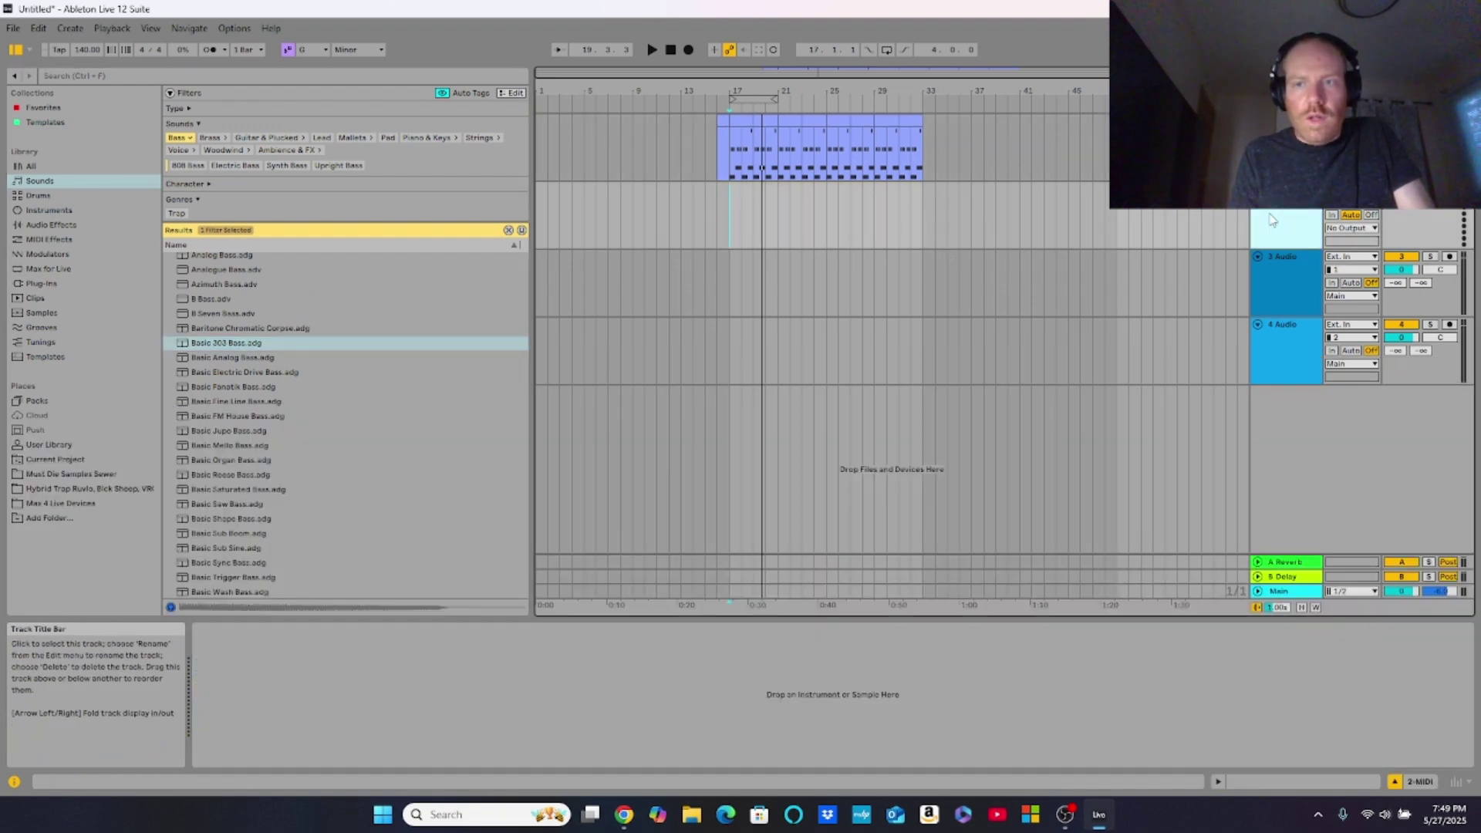
double_click(374, 343)
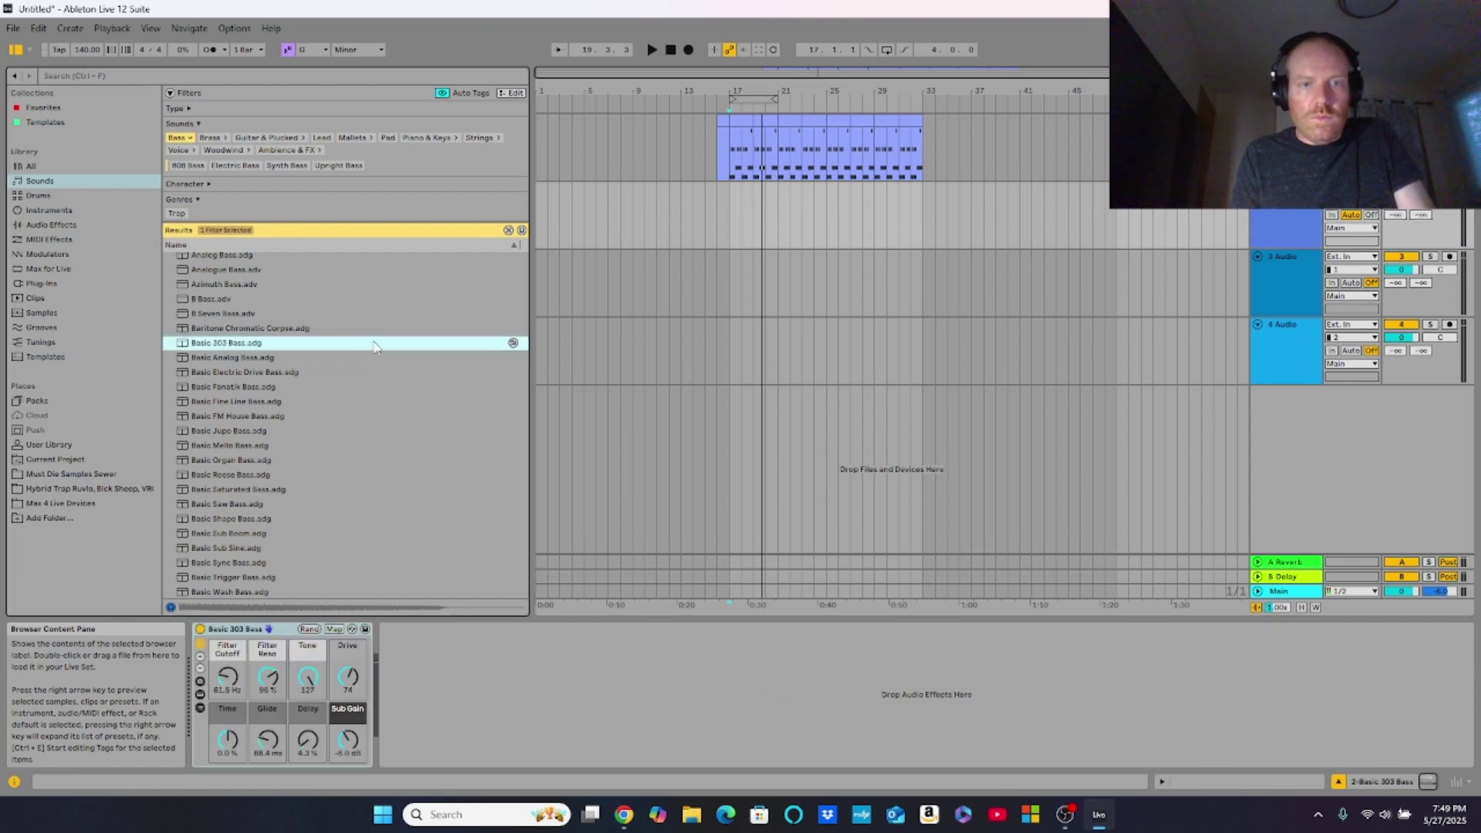
Step: Play the arrangement from bar 17 to try the 303 bass over the drum beat
left_click(729, 217)
key("space")
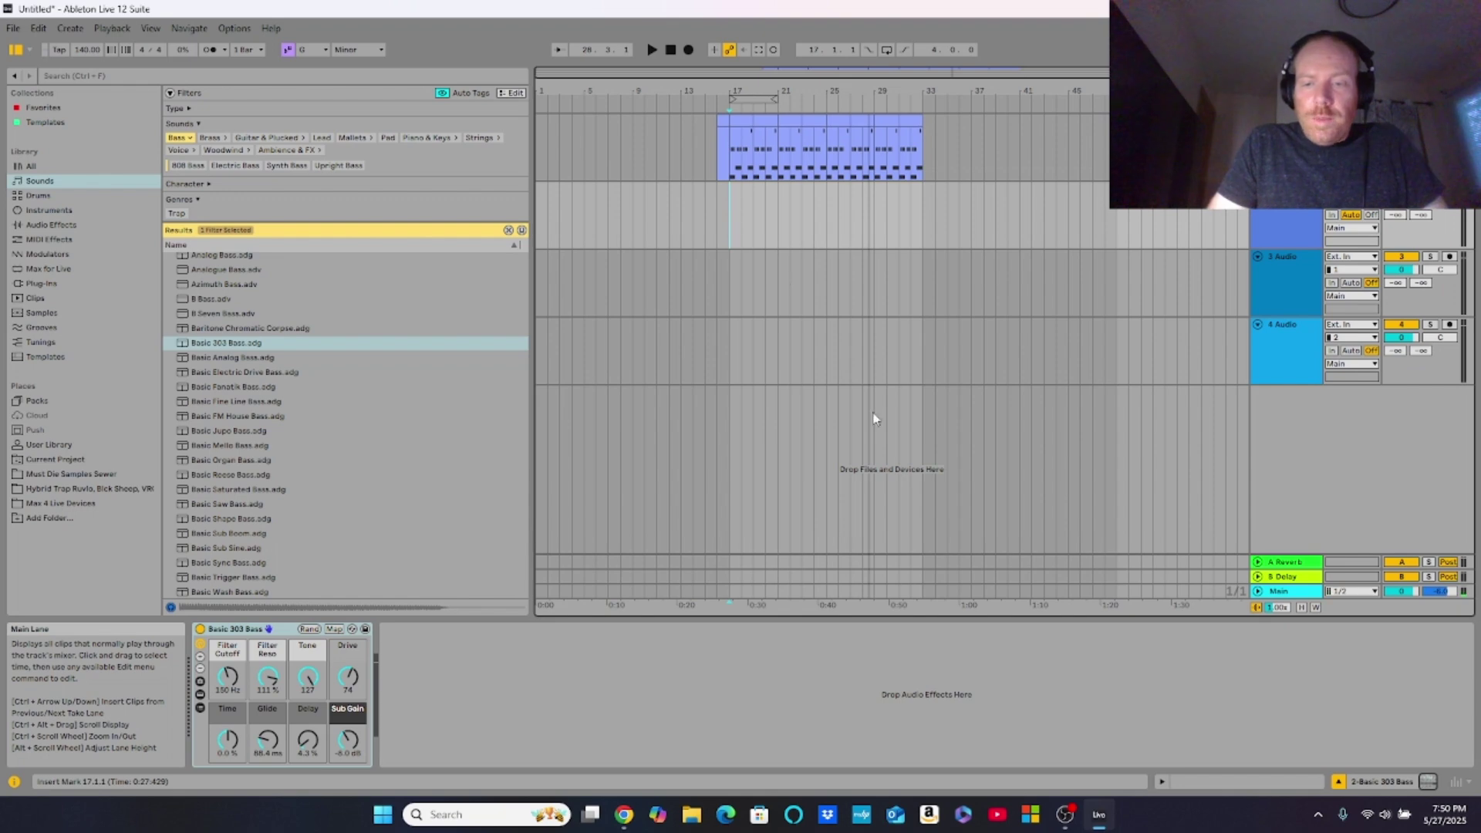
left_click(1065, 815)
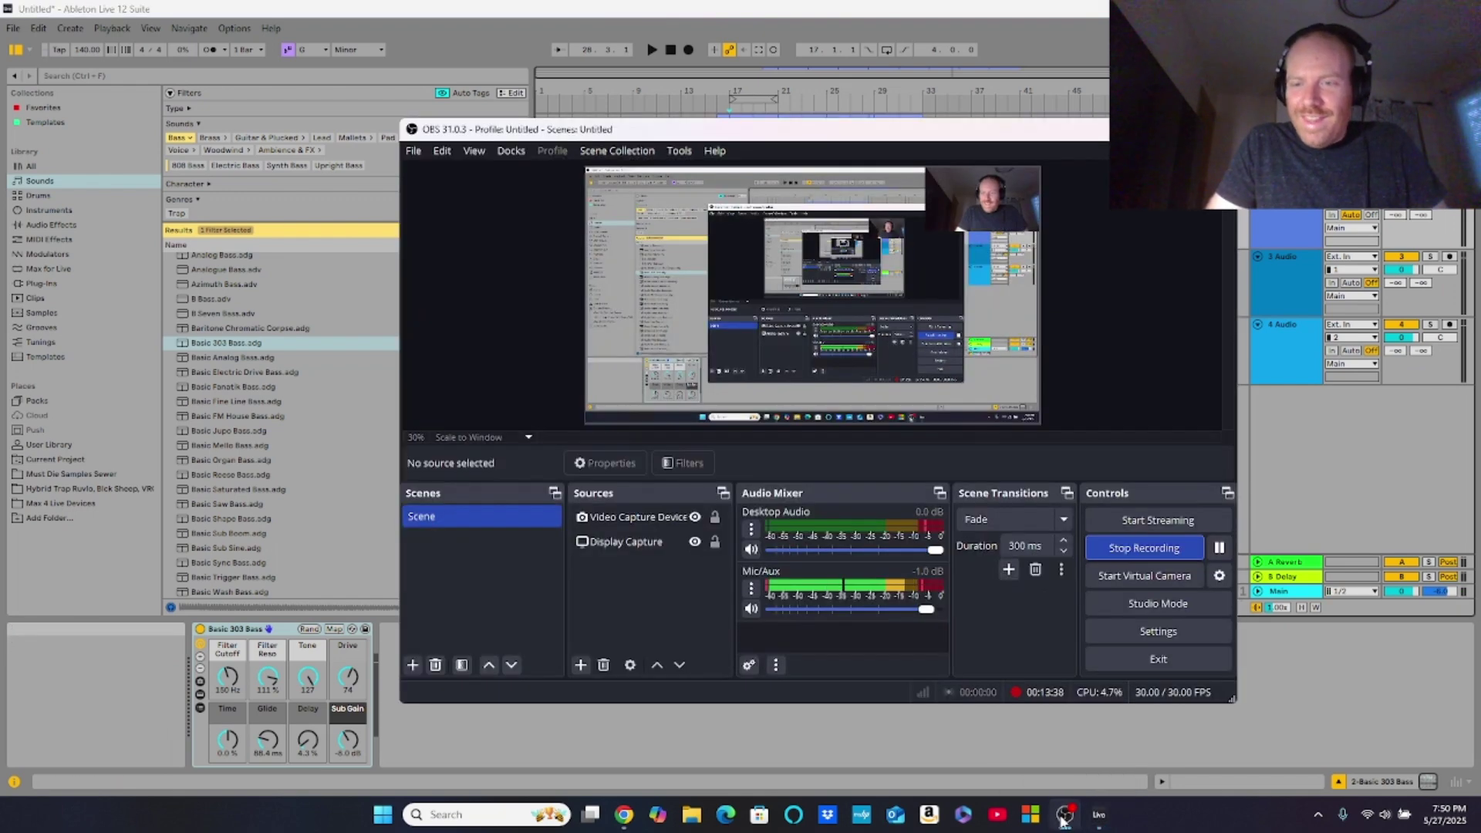